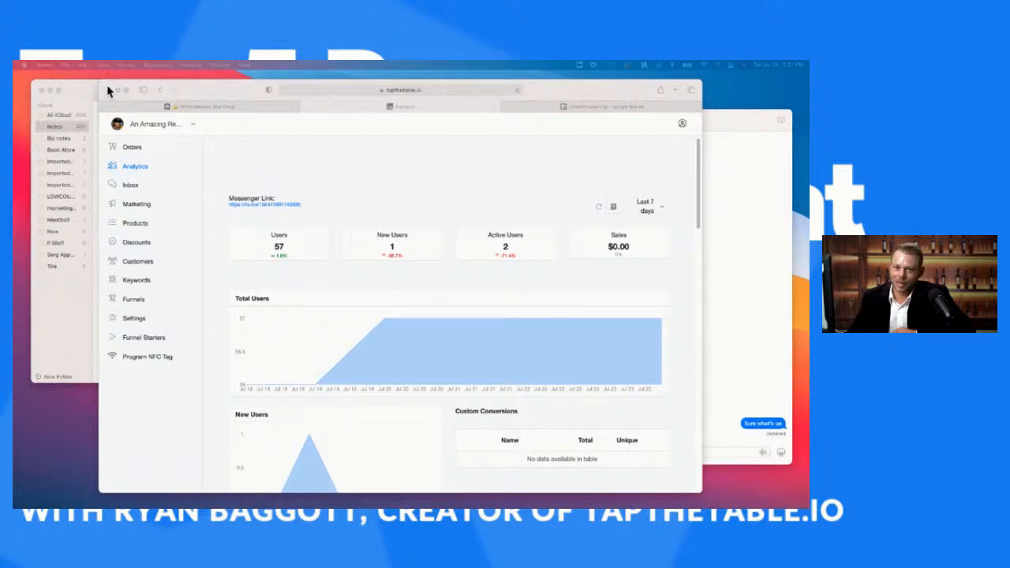
Go to tapthetable.io, open the account login page from the site's access banner and sign in with Facebook.
click(338, 93)
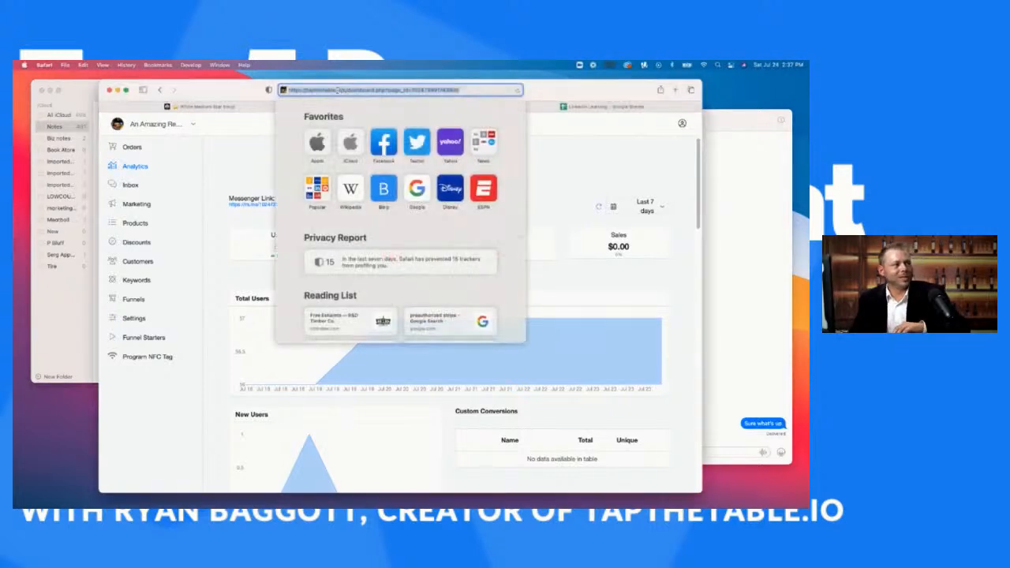
text(tapthetable.io)
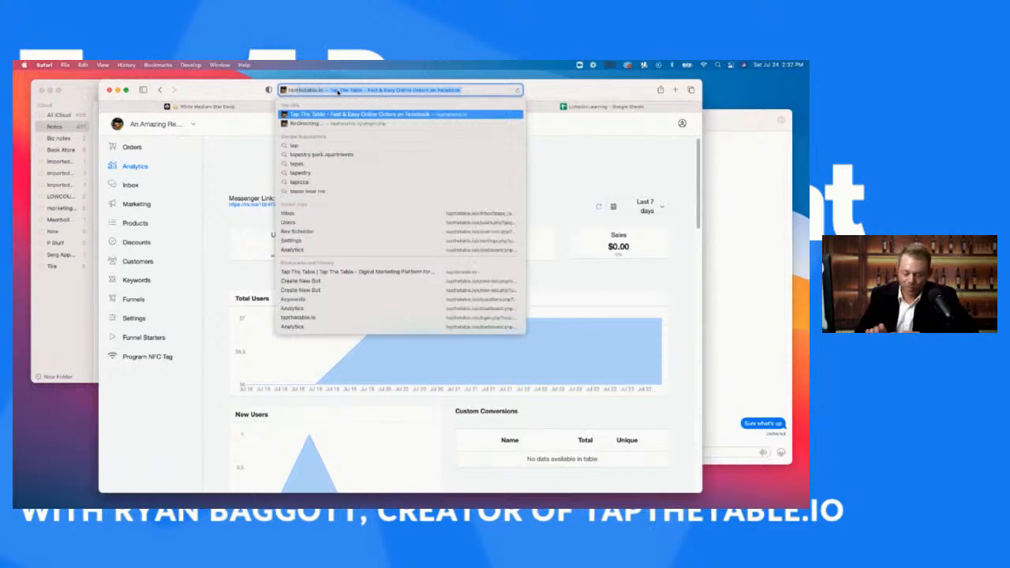
key(Return)
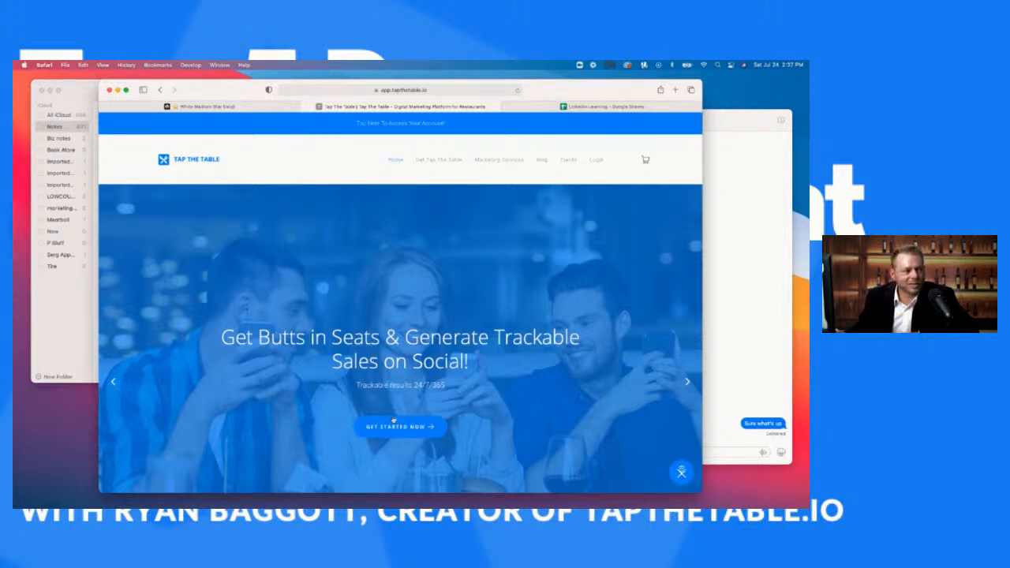
click(375, 123)
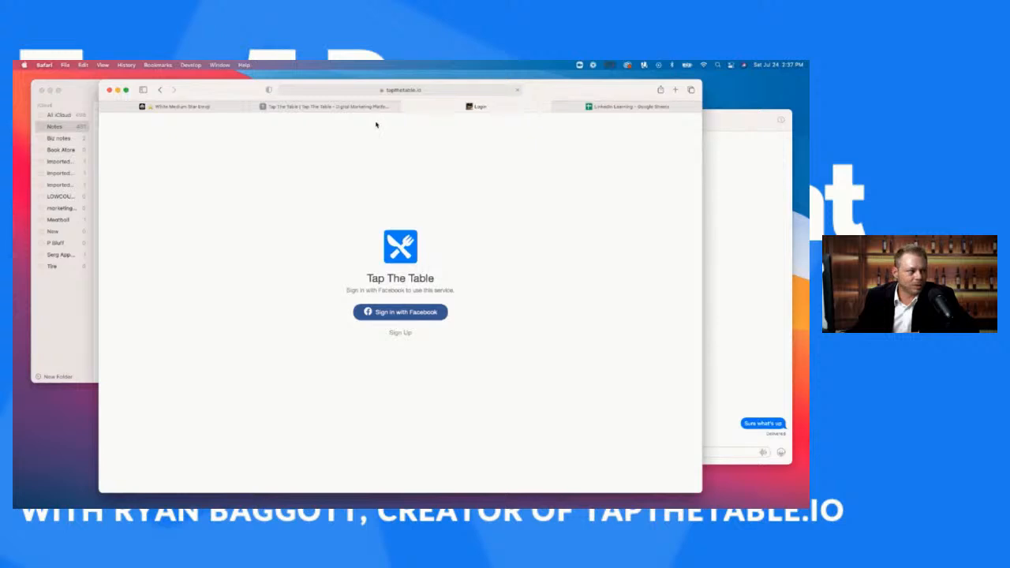
click(418, 313)
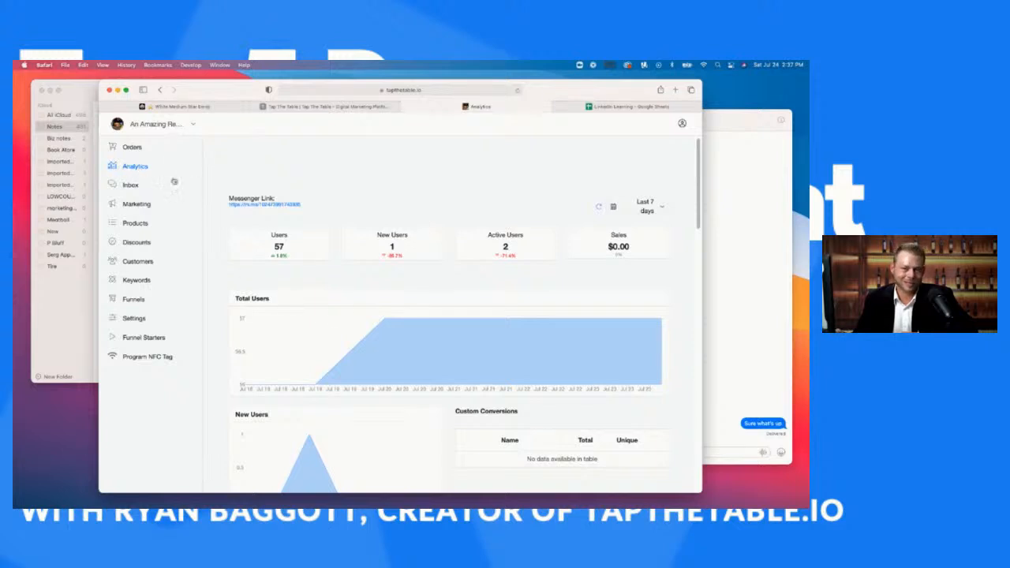
Open the newest order in the Orders list, review its customer, payment and item details, and return to the list.
click(131, 148)
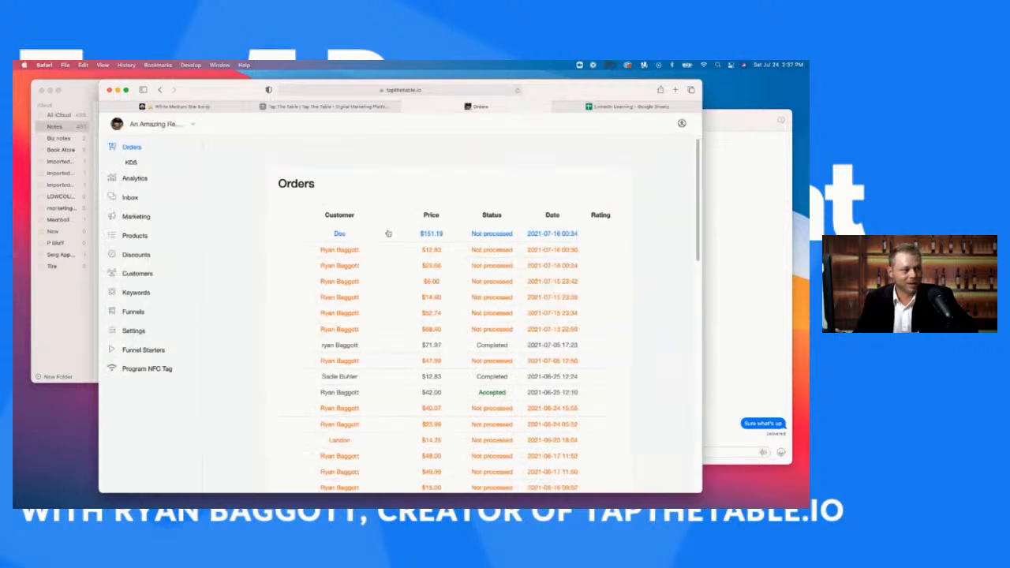
click(442, 235)
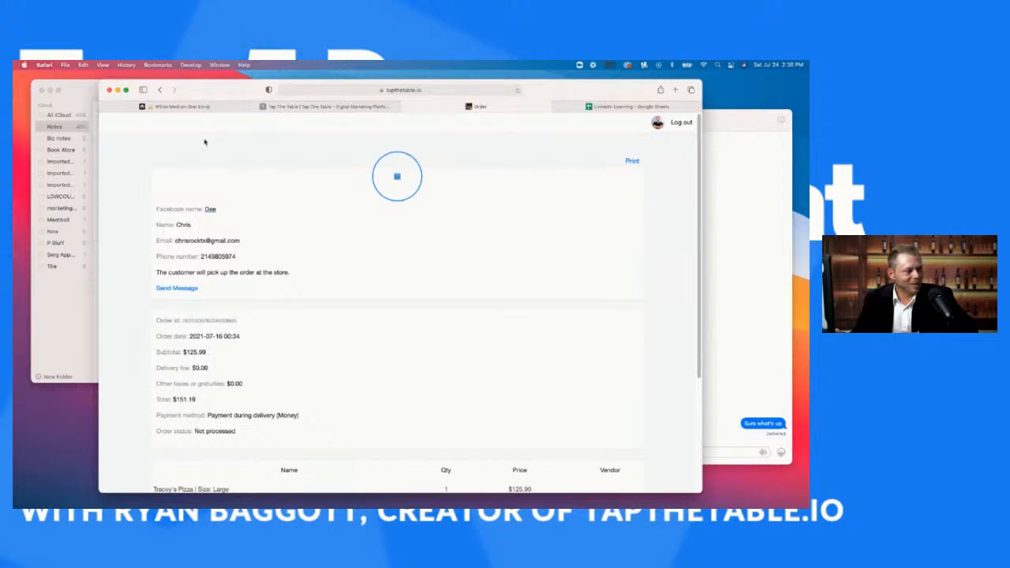
scroll(282, 294, down, 5)
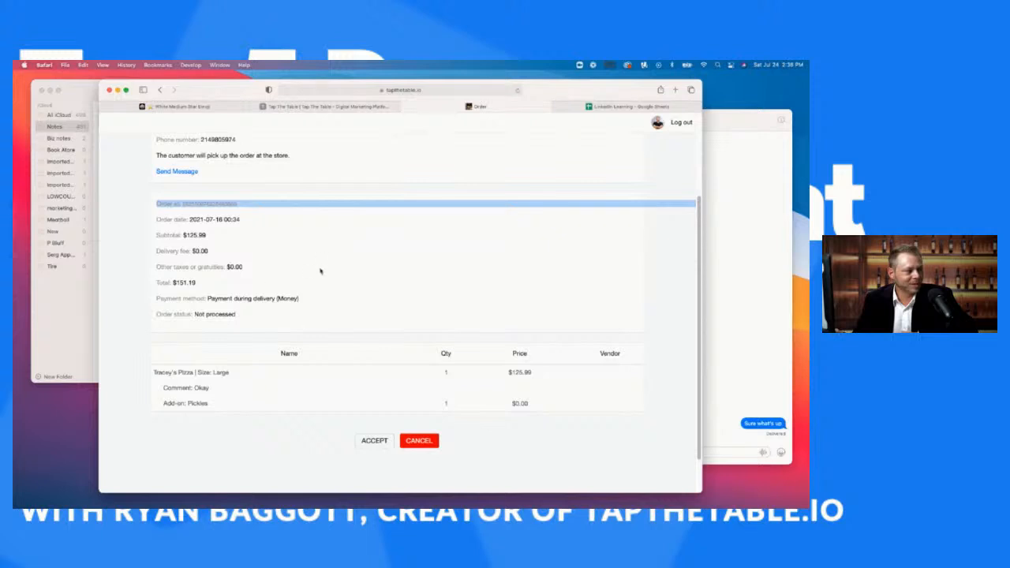
click(159, 90)
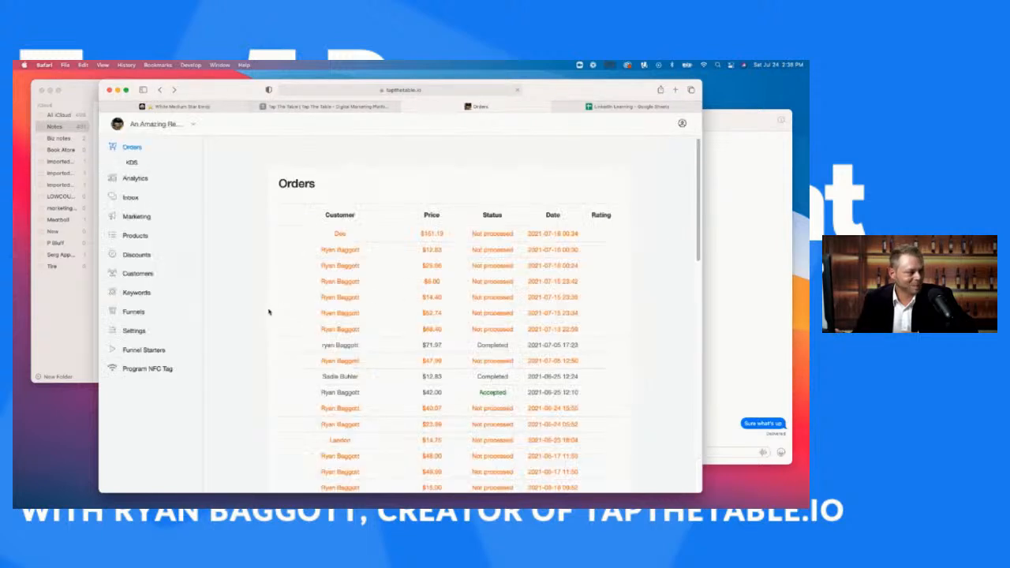
Look through the order tickets on the kitchen display (KDS) page and return to the Orders list.
click(132, 162)
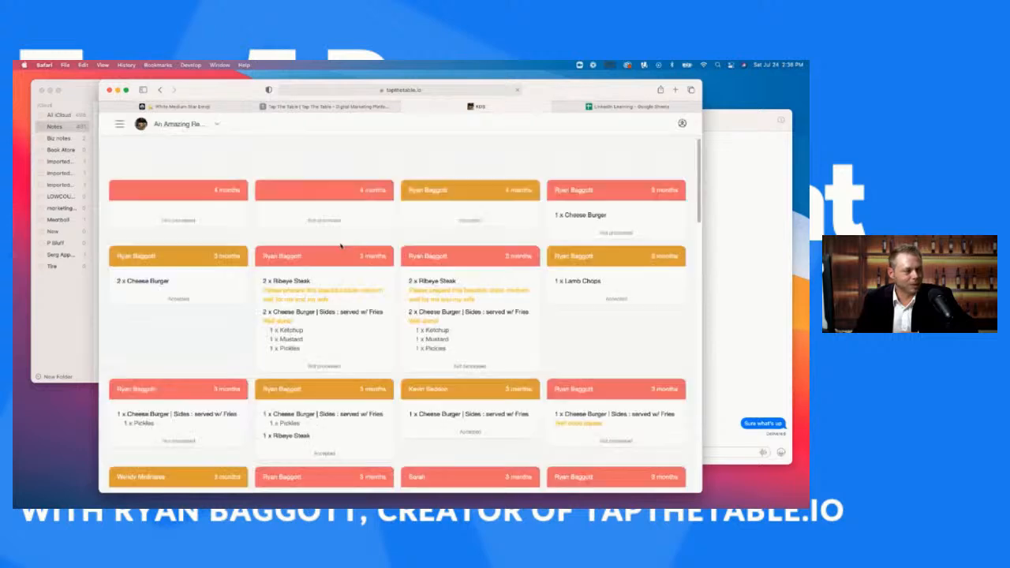
scroll(359, 268, down, 15)
scroll(357, 273, up, 15)
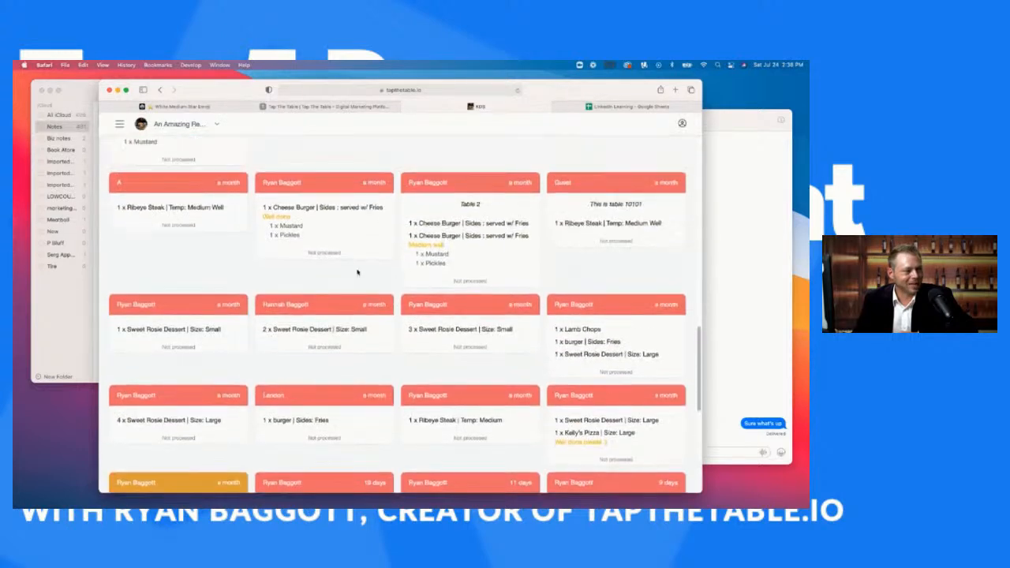
click(160, 91)
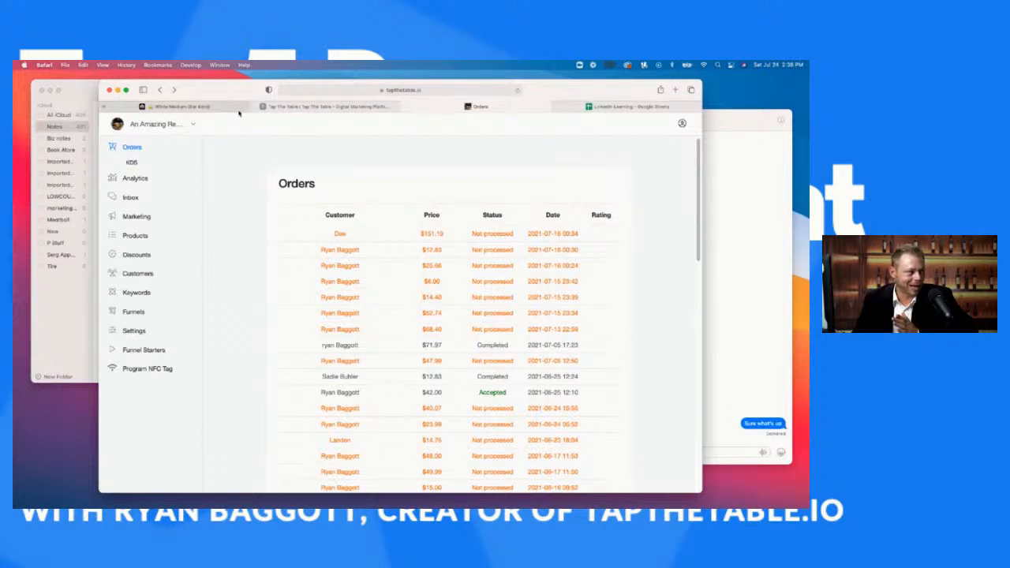
Create a new funnel named "Comment to Customer - Moes".
click(135, 312)
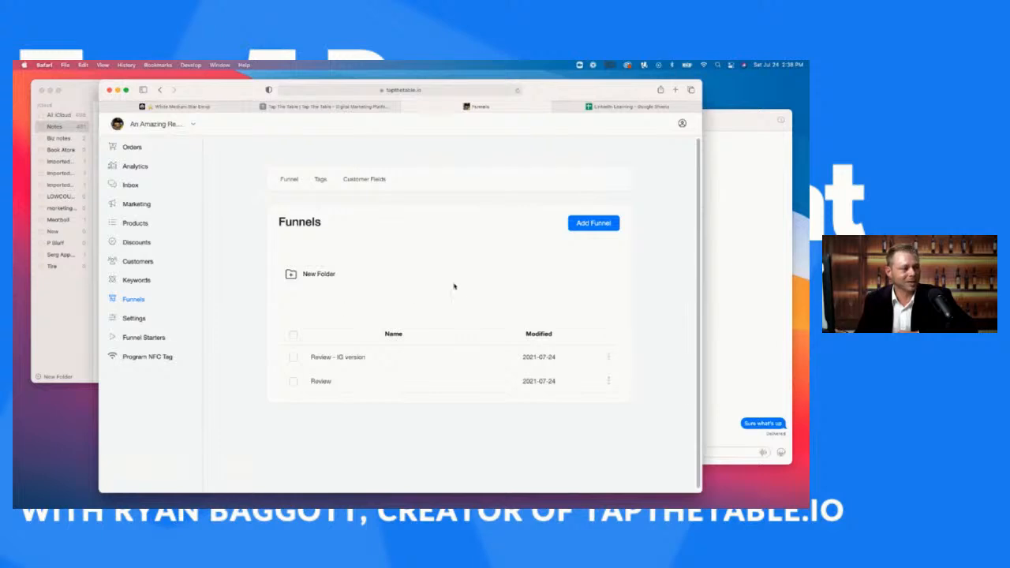
click(604, 226)
click(414, 168)
text(Comment to Customer)
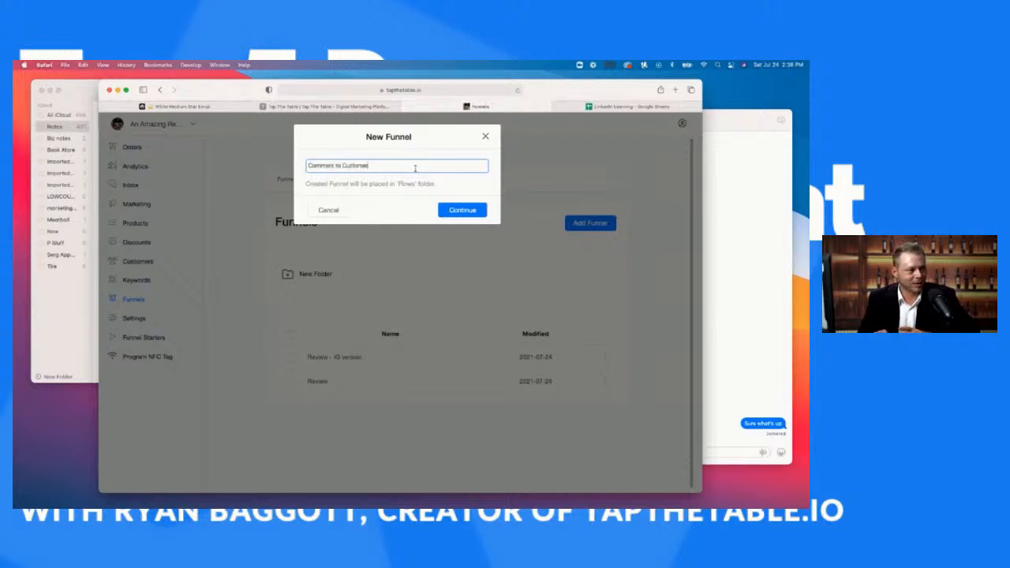
text(stomer - Modi)
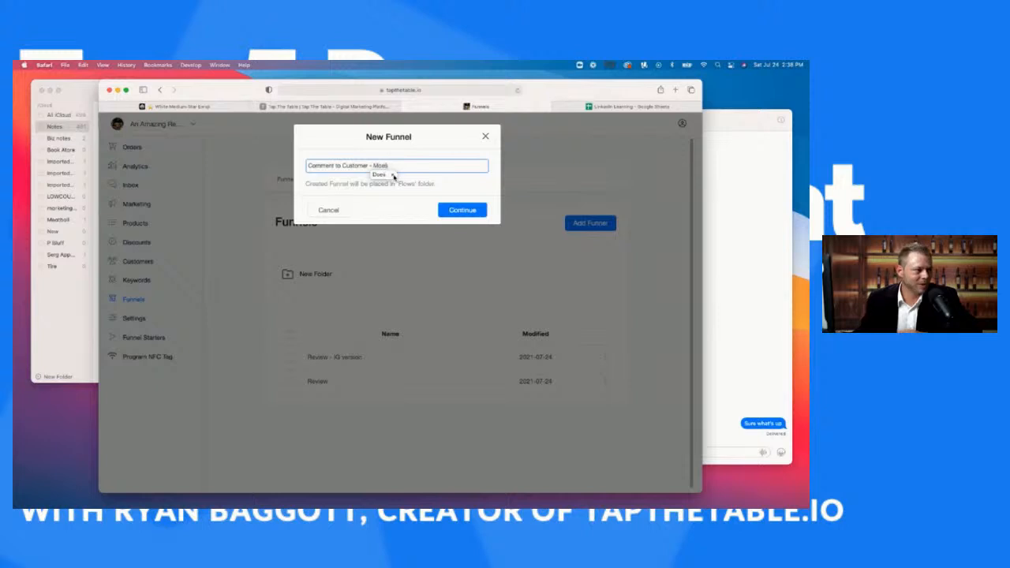
click(460, 210)
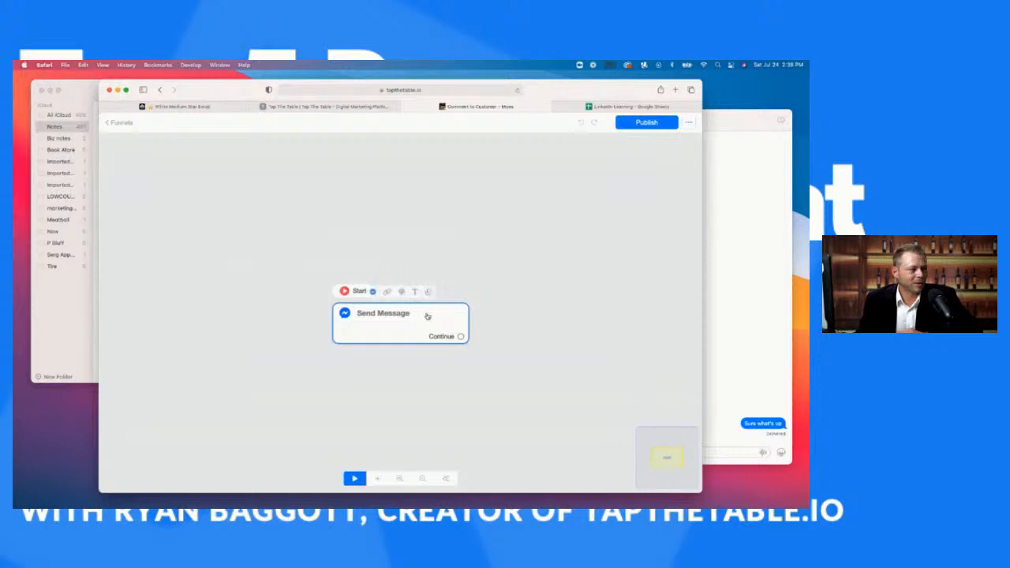
Move the Send Message block toward the upper-left area of the funnel canvas and add a Text content element to it.
drag(426, 318, 313, 241)
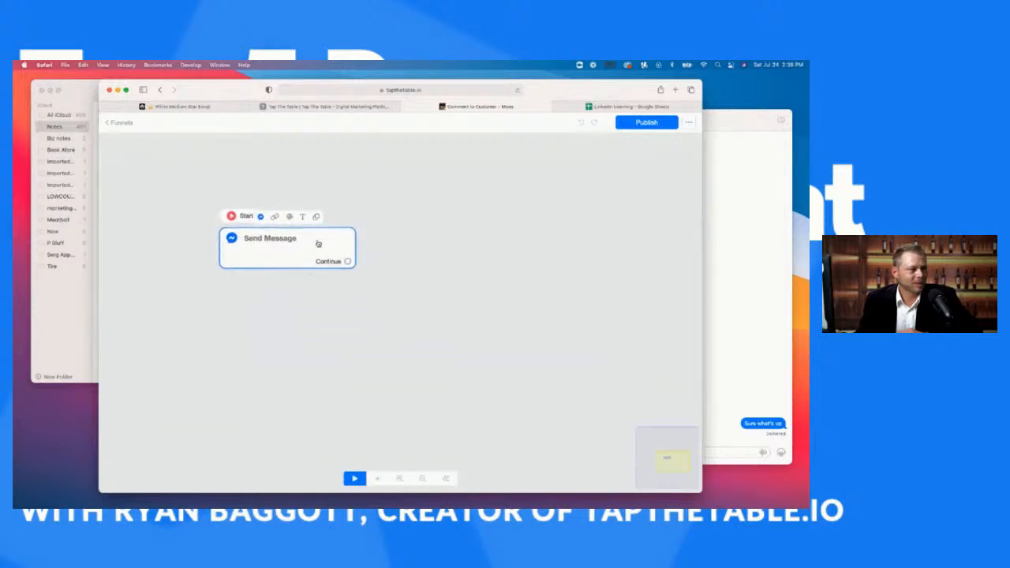
scroll(318, 244, up, 2)
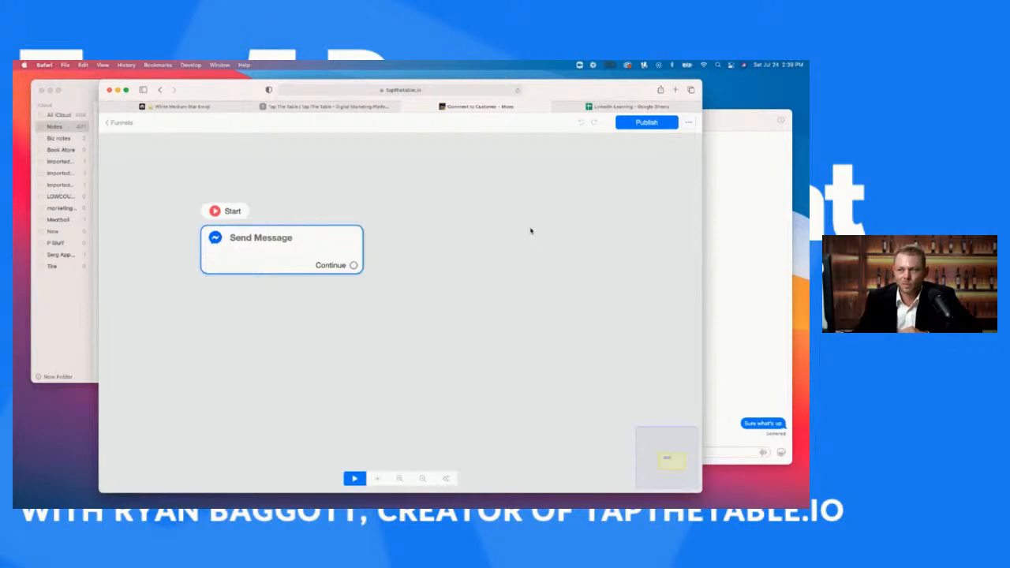
click(303, 252)
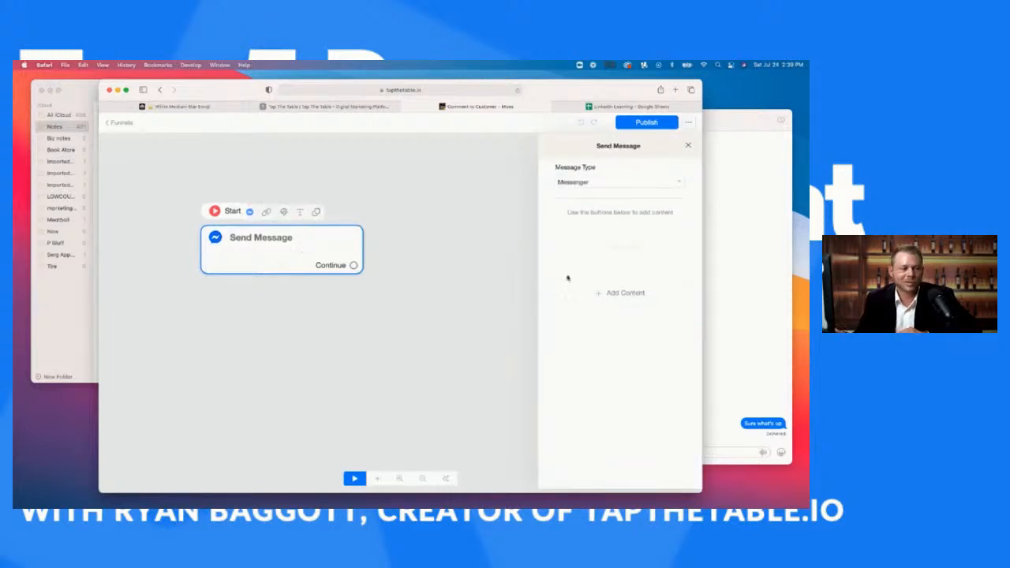
click(660, 294)
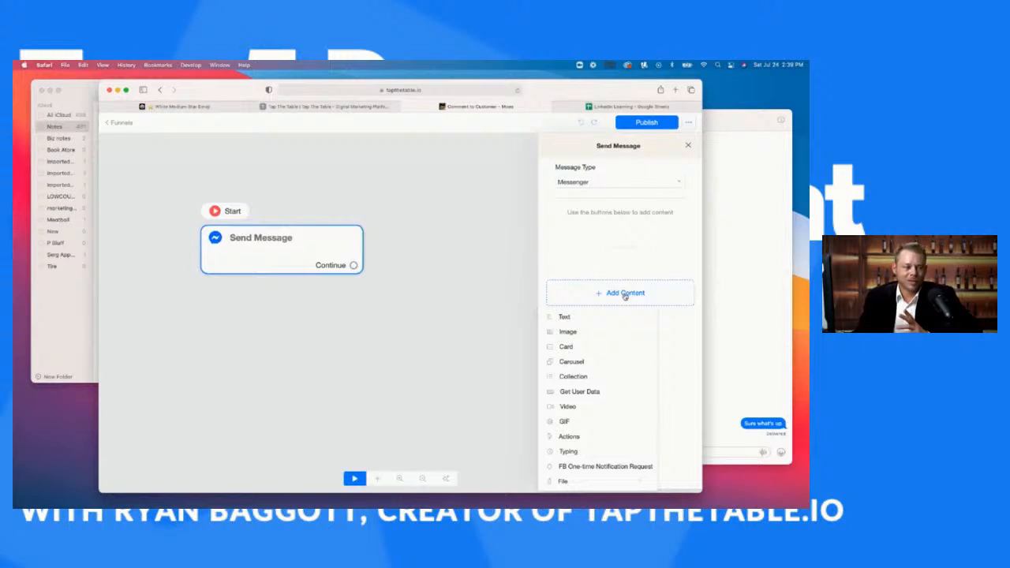
click(563, 317)
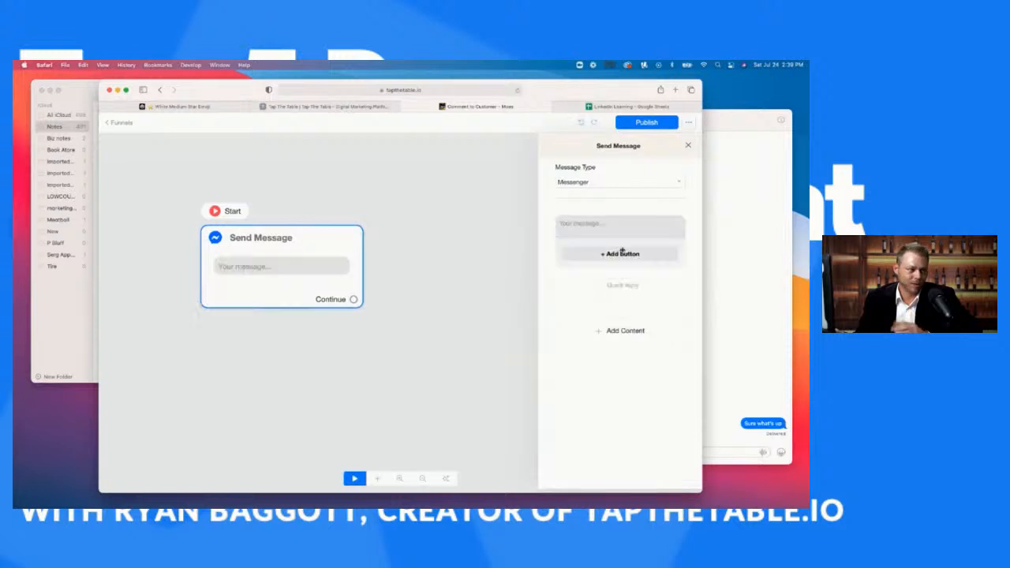
Write the message text "Thank for the interest in Moe's Tacos Contest!! Tap the button below to continue...".
text(Thank)
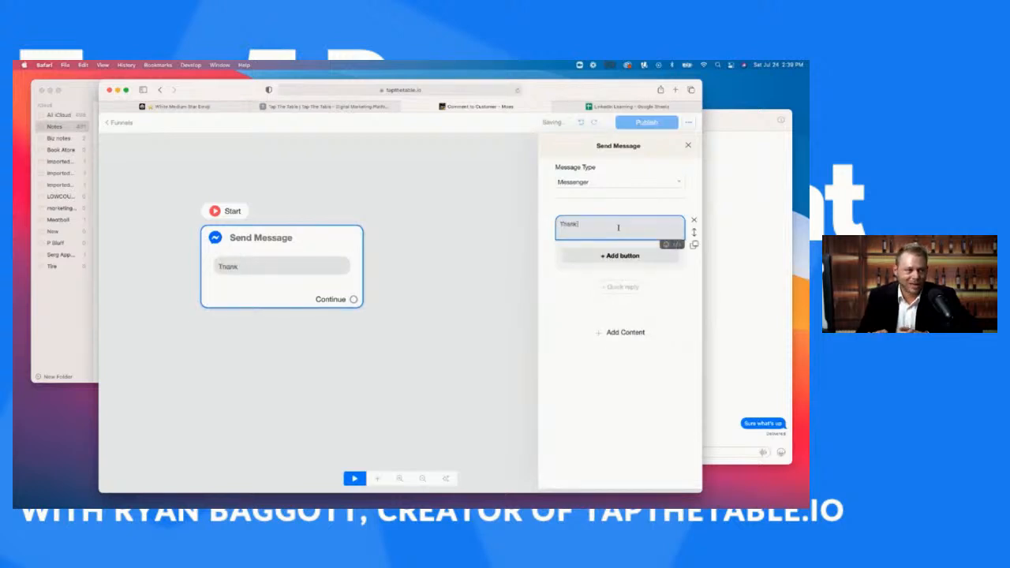
text( for the interest)
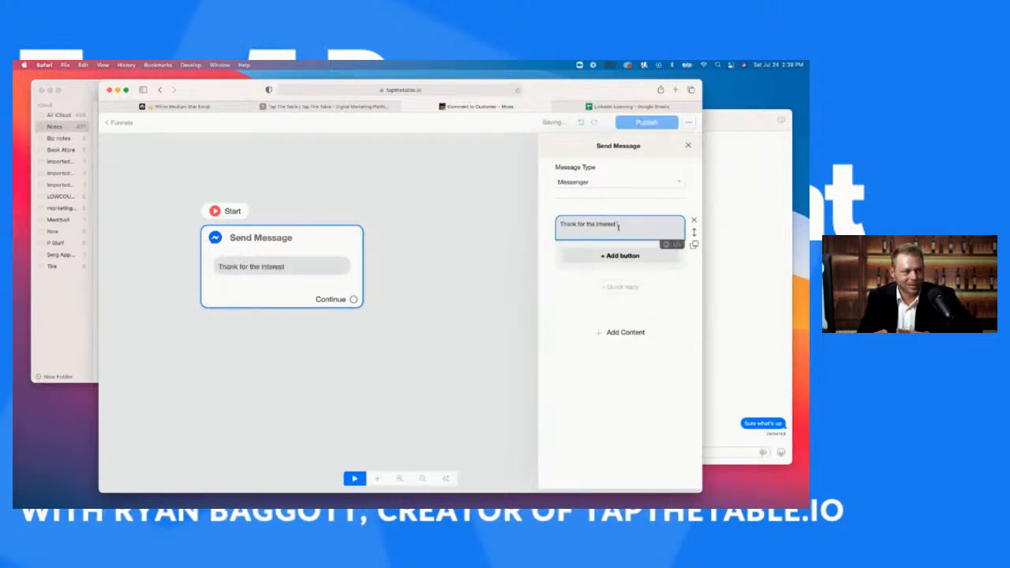
text( in Moe's Tacos)
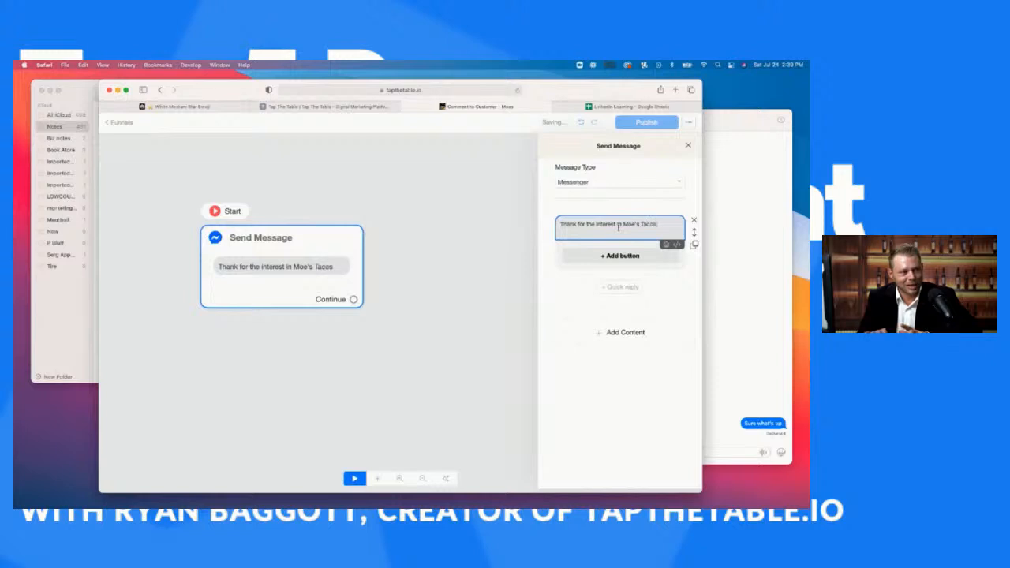
text( Comntes)
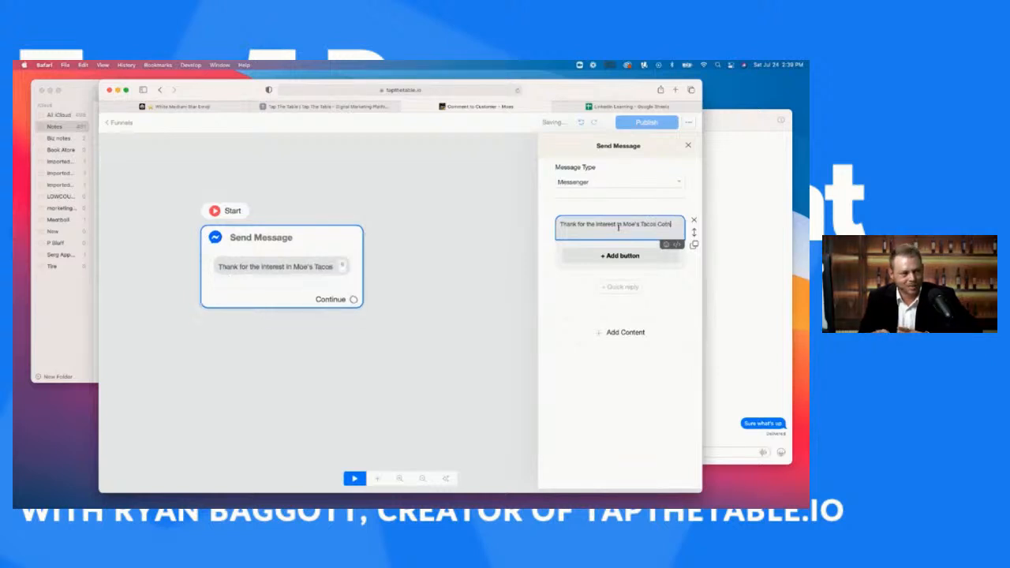
key(BackSpace)
key(BackSpace)
key(BackSpace)
key(BackSpace)
key(BackSpace)
text(nt)
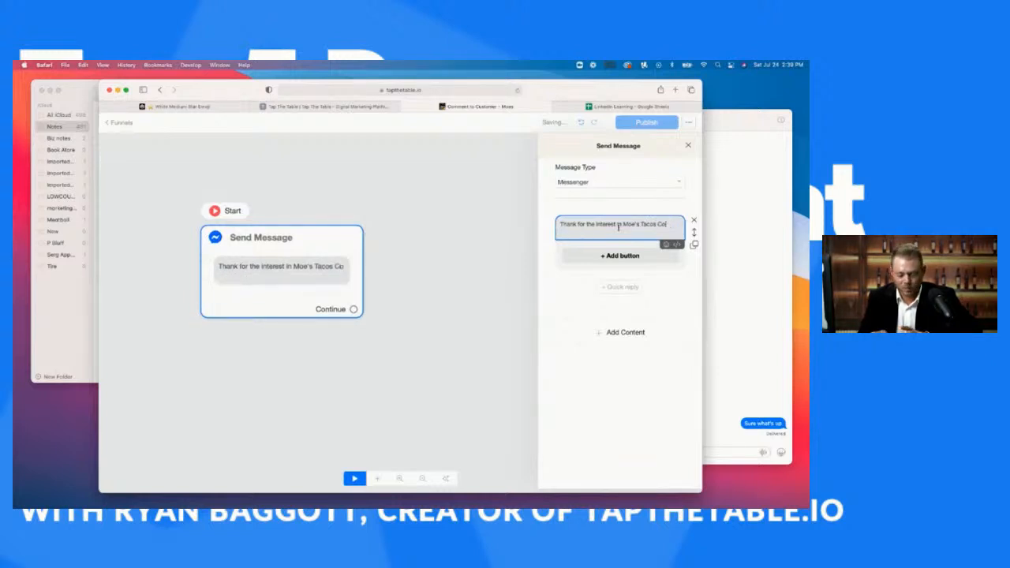
text(est!! Tap the button)
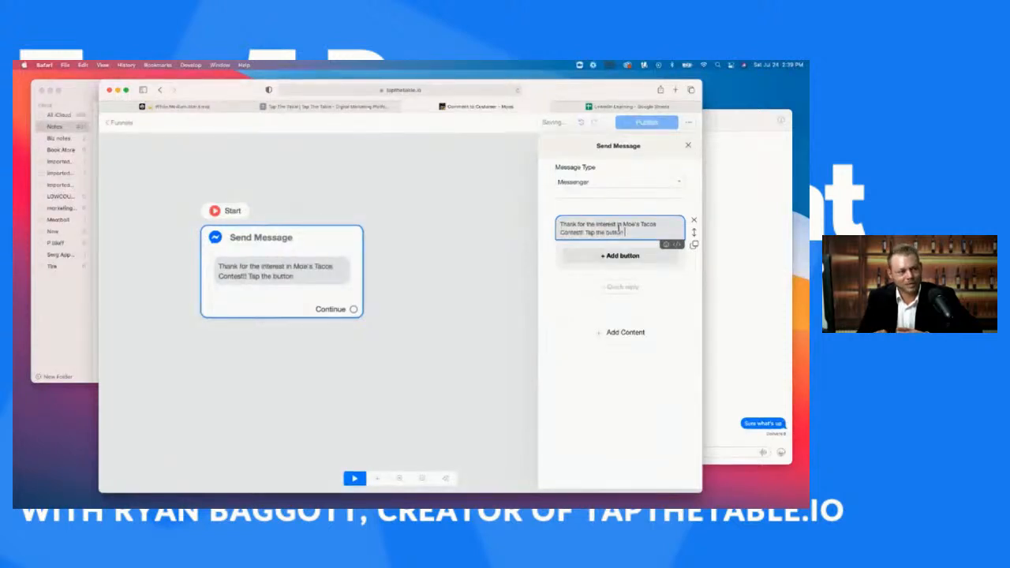
text( below to con)
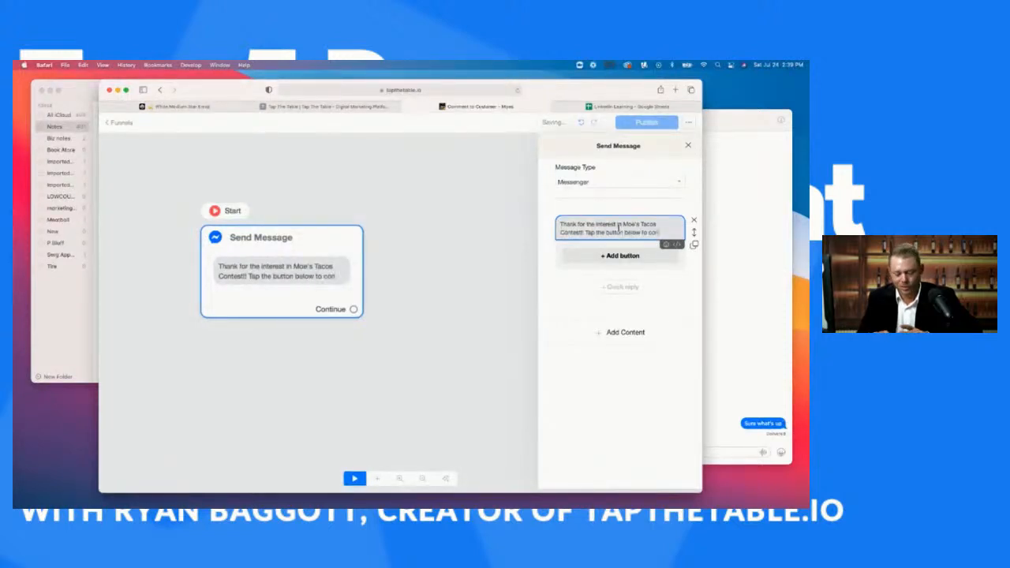
text(tinue...)
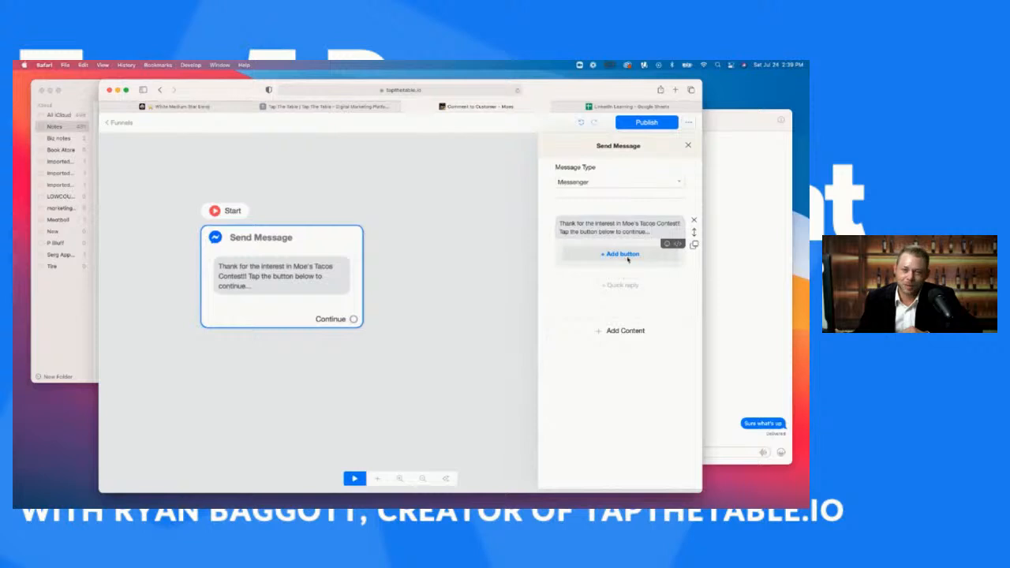
Add a button titled "GET FREE TACOS" below the message text, save it and close the Send Message settings.
click(627, 255)
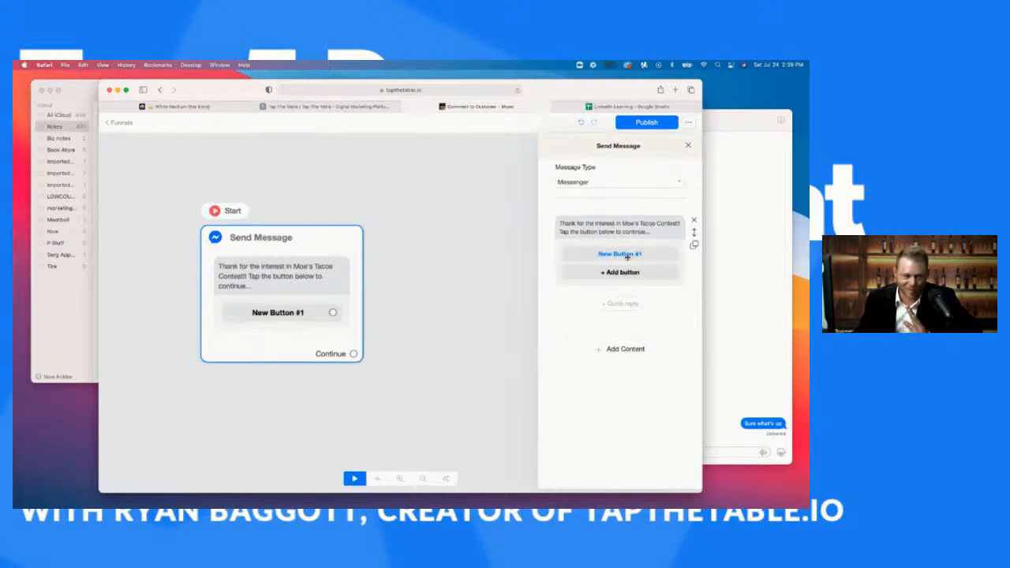
click(637, 254)
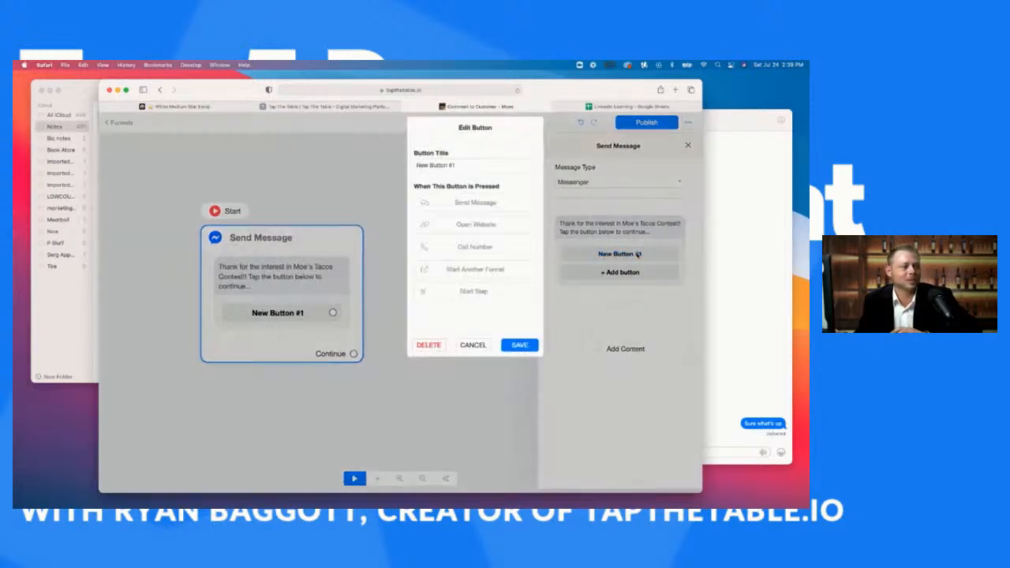
click(427, 164)
triple_click(474, 165)
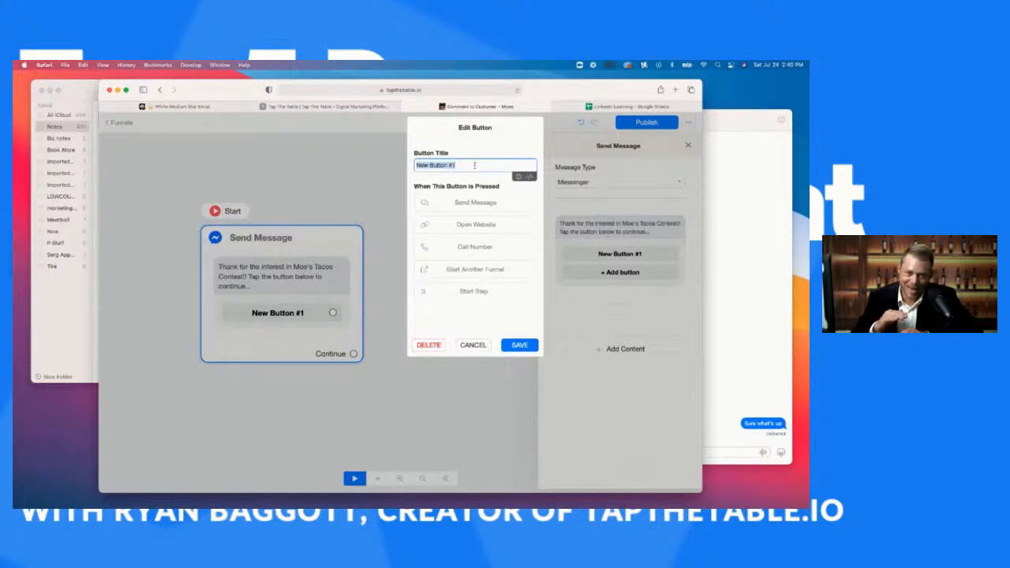
text(GET FREE TACOS)
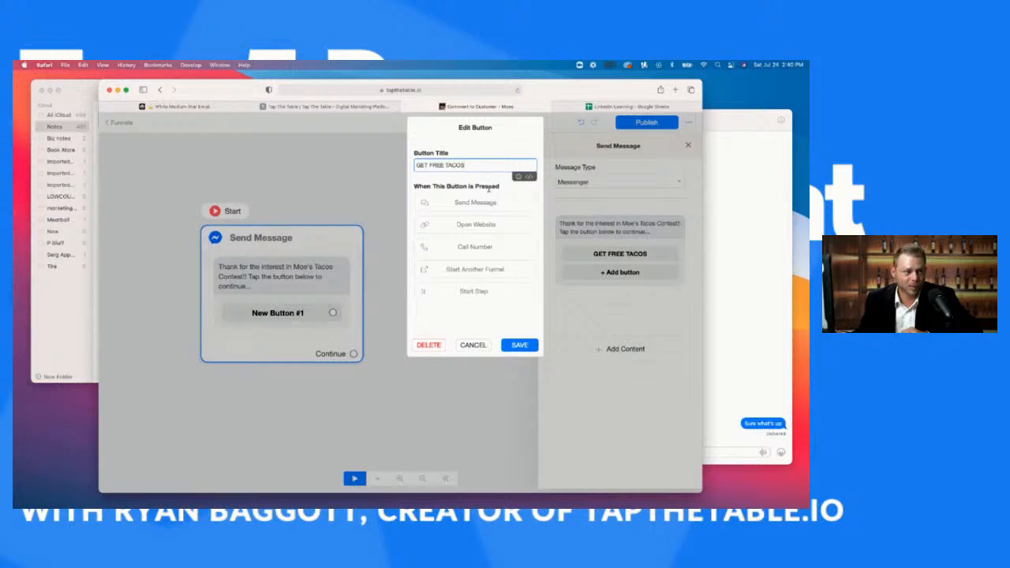
click(520, 345)
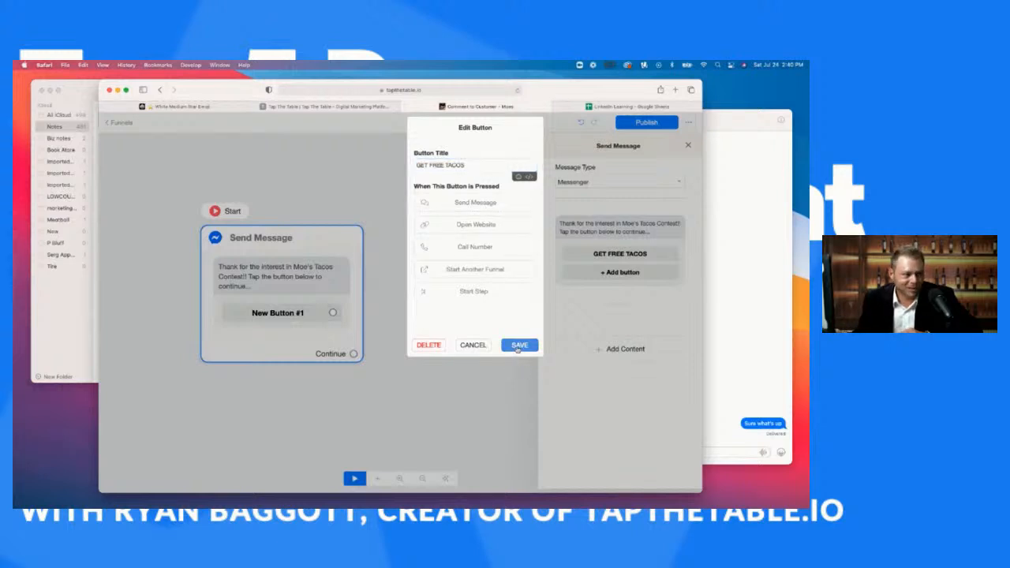
click(480, 296)
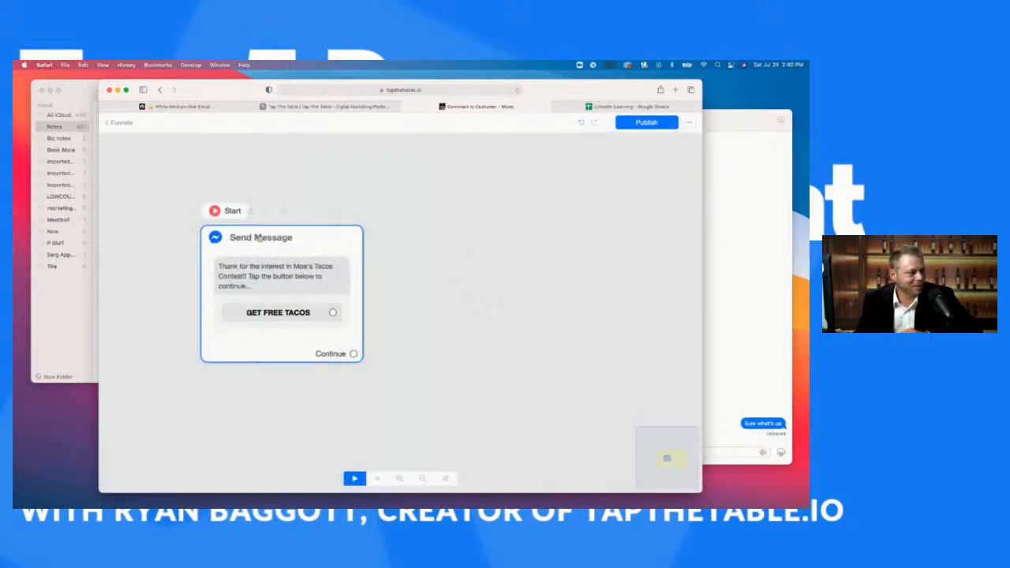
Rename the Send Message block to "Step 1" and save the name.
click(300, 212)
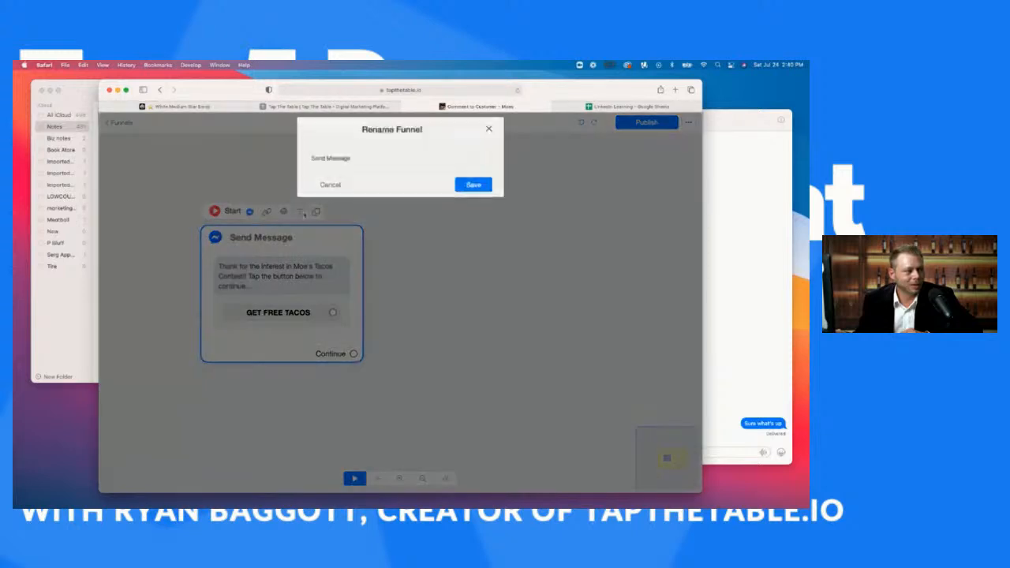
triple_click(347, 166)
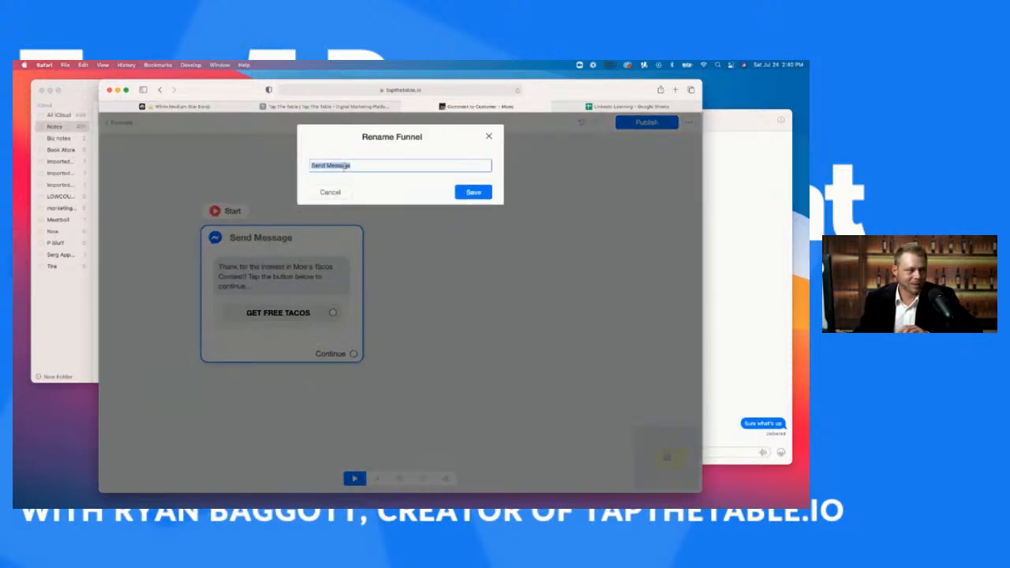
text(Step 1)
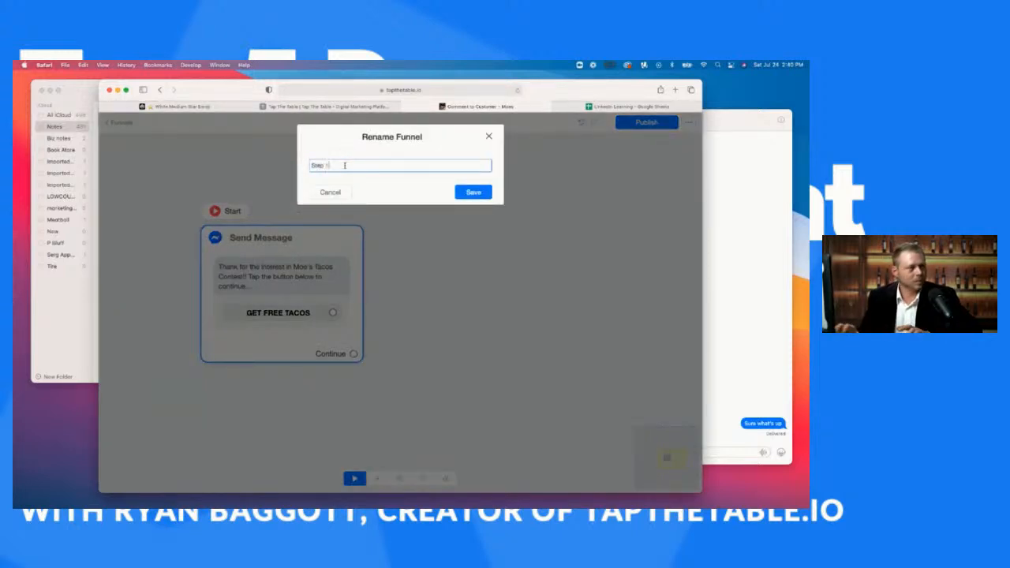
click(481, 192)
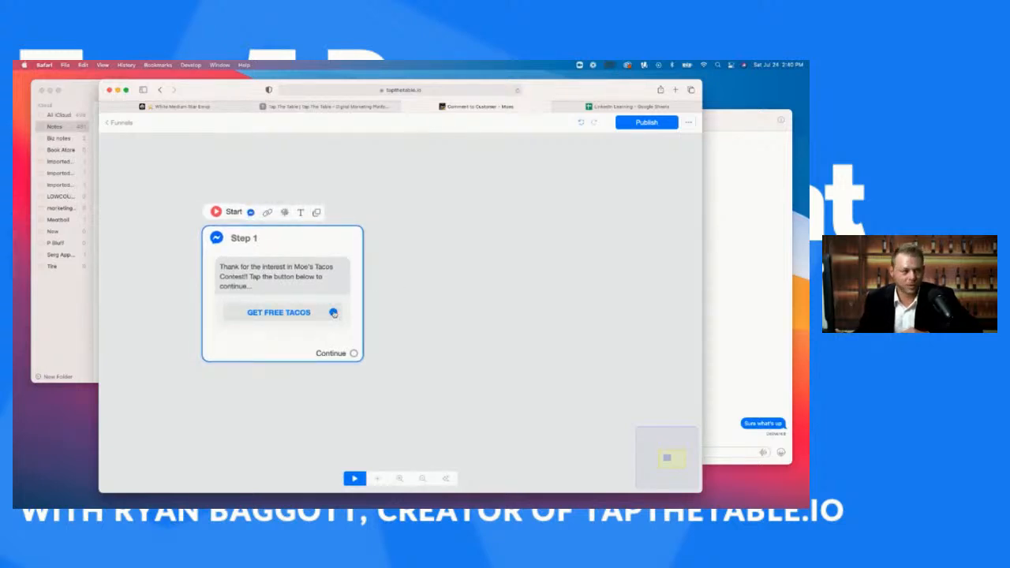
Link the GET FREE TACOS button to a new Send Message block and give it an Add Tag action with the tag "Moes Ad - July 2021".
drag(334, 313, 476, 243)
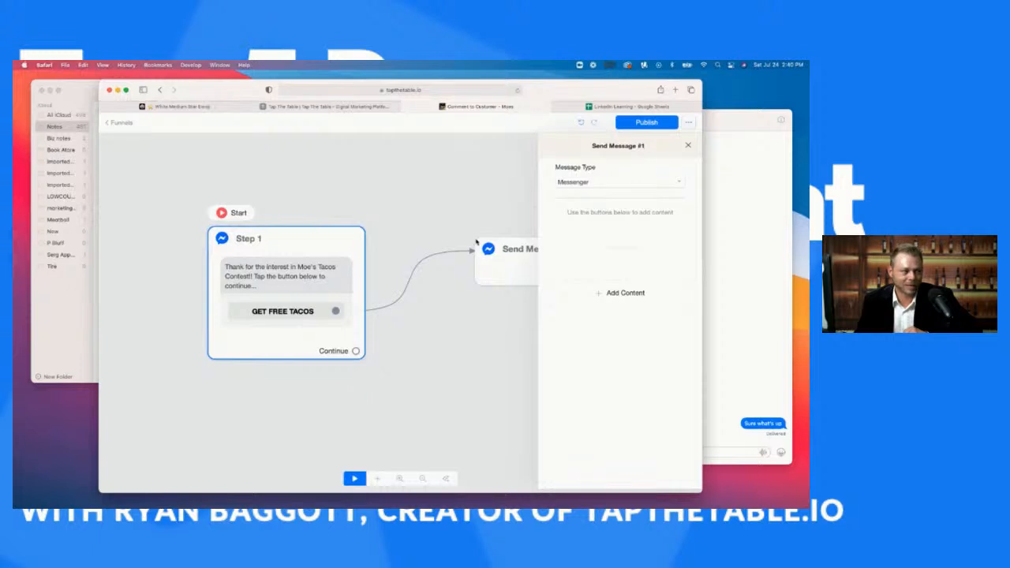
click(612, 291)
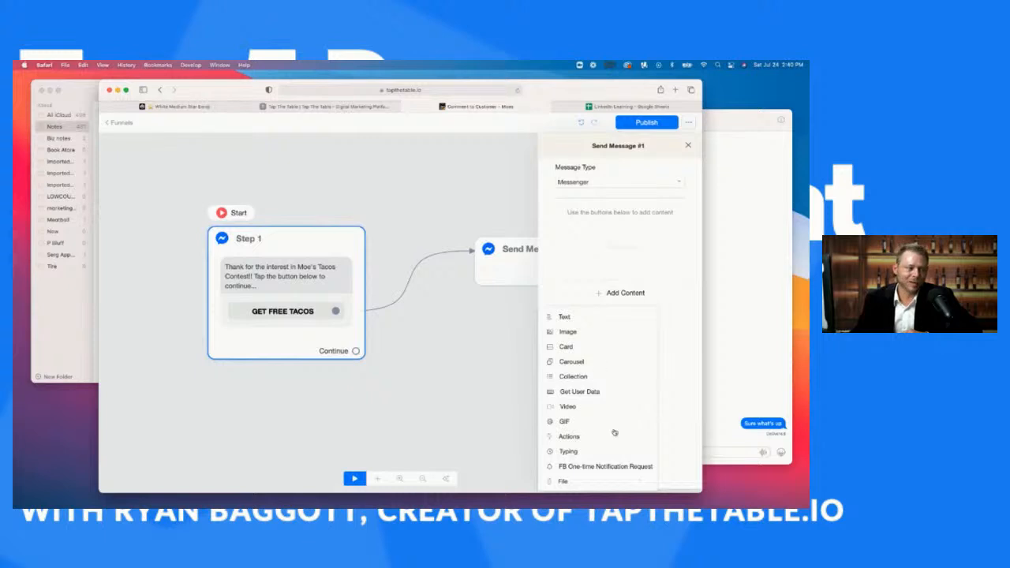
click(570, 436)
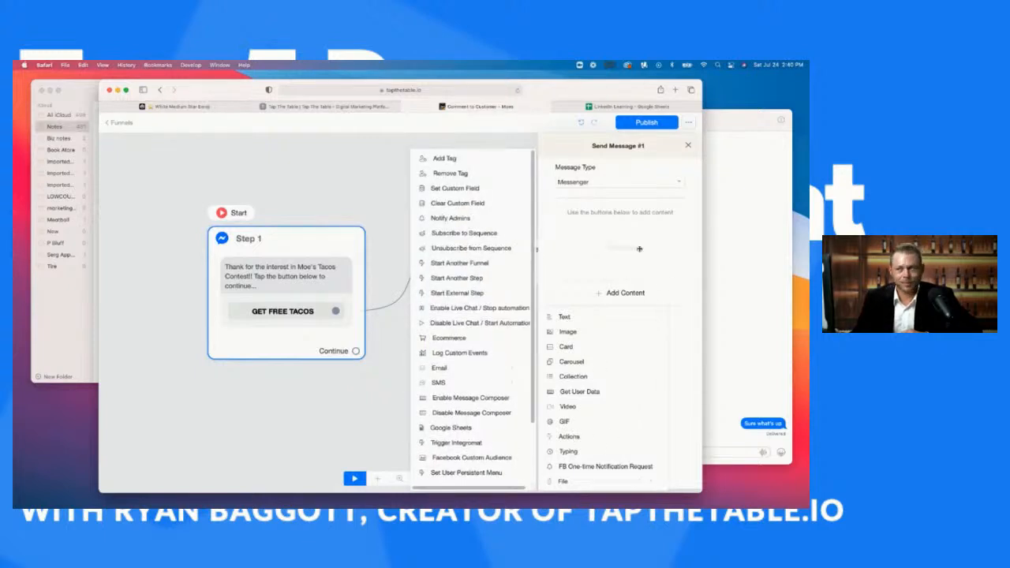
click(458, 161)
click(590, 234)
text(Moes All)
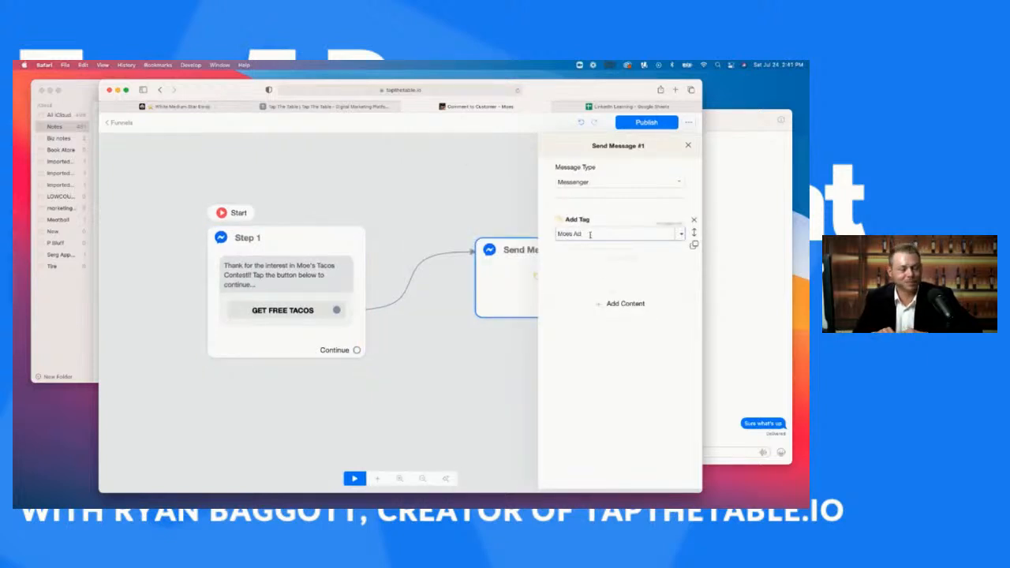
text( -)
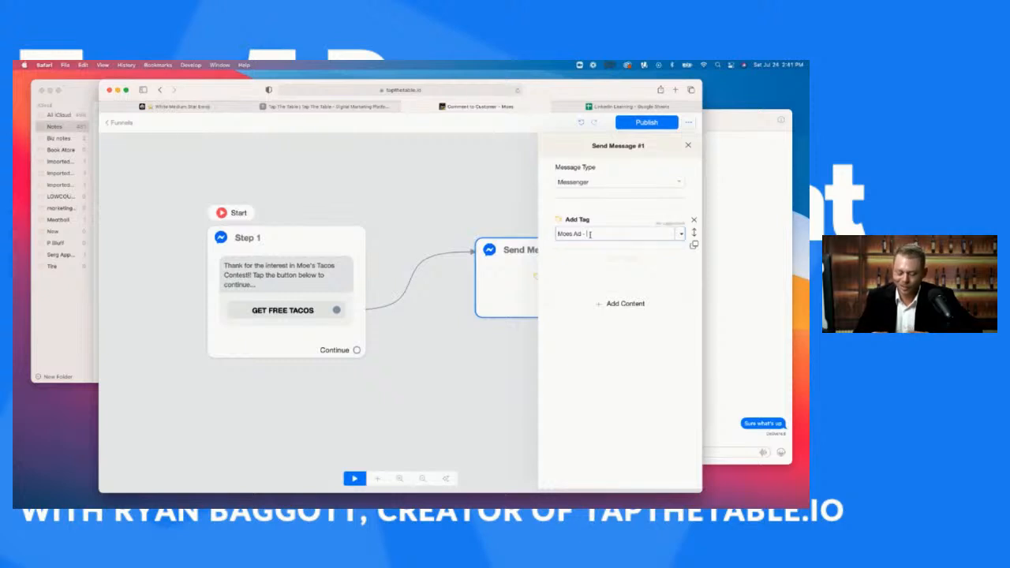
text( July 2021)
key(Return)
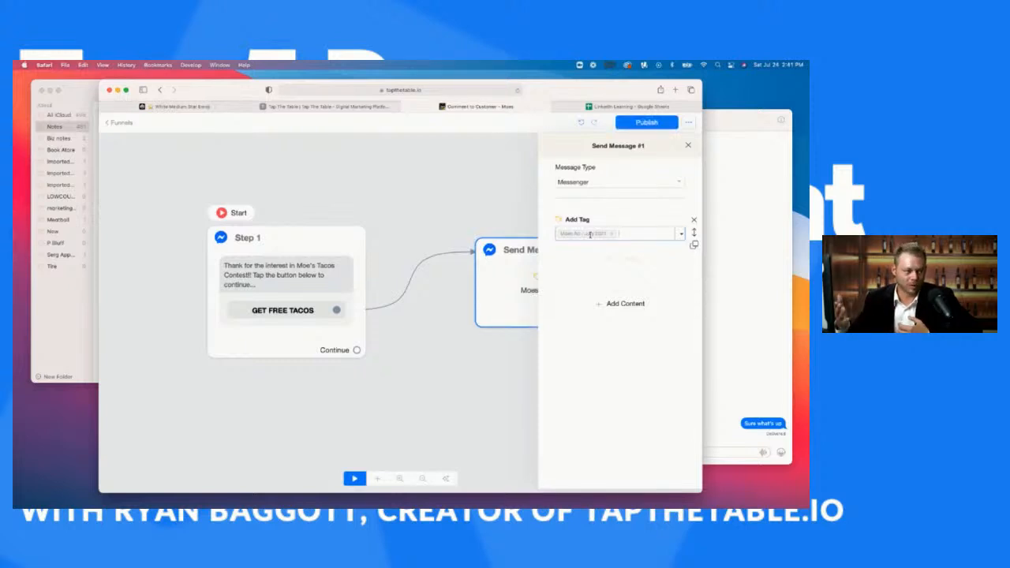
Add a GIF element below the tag in the new message and open its GIPHY search.
click(637, 305)
click(565, 424)
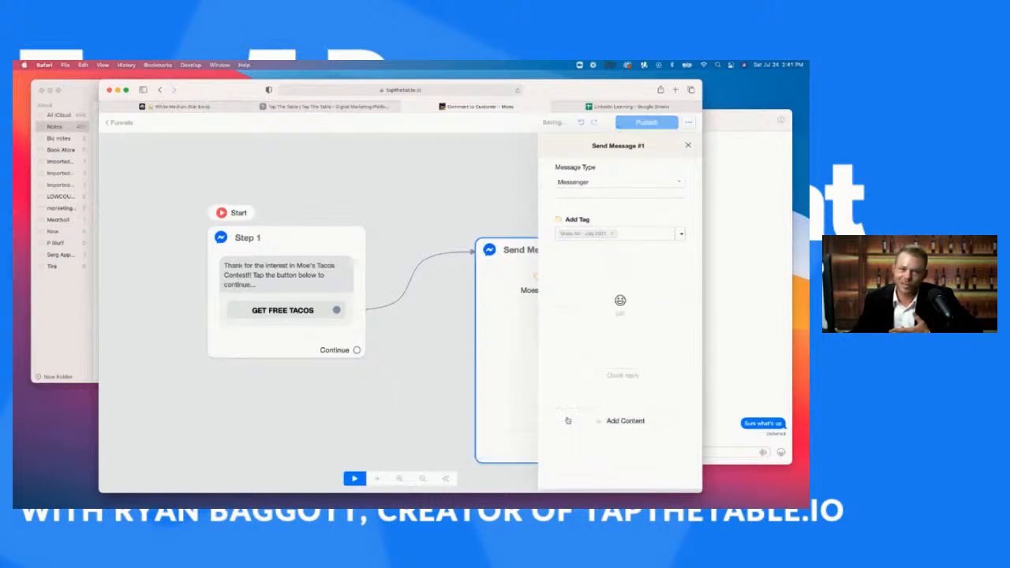
click(609, 306)
click(430, 162)
Try searching GIPHY for "moe's" and "moes tacos", and clear the search text.
text(moe's)
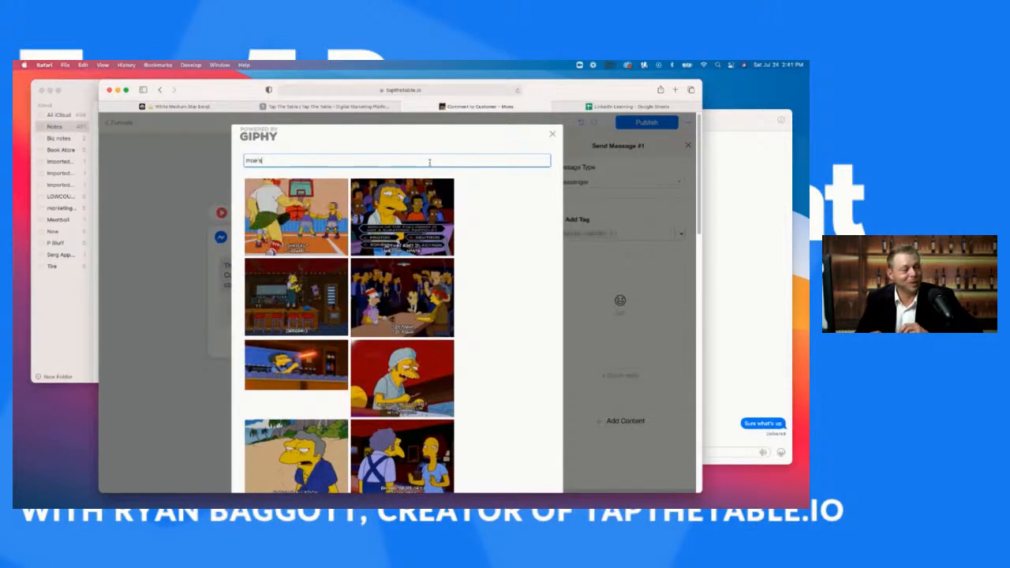
key(BackSpace)
key(BackSpace)
text(s t)
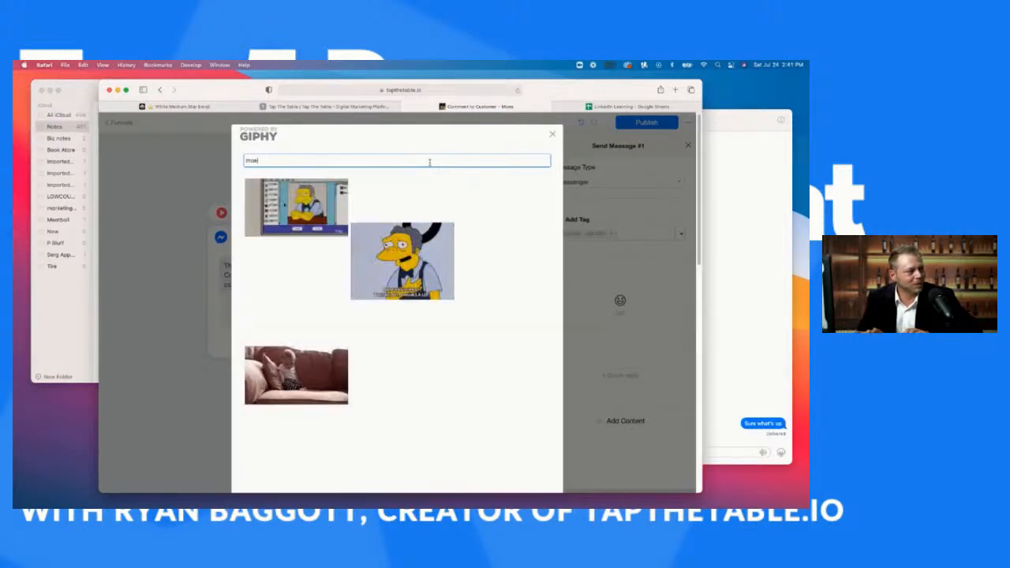
text(acos)
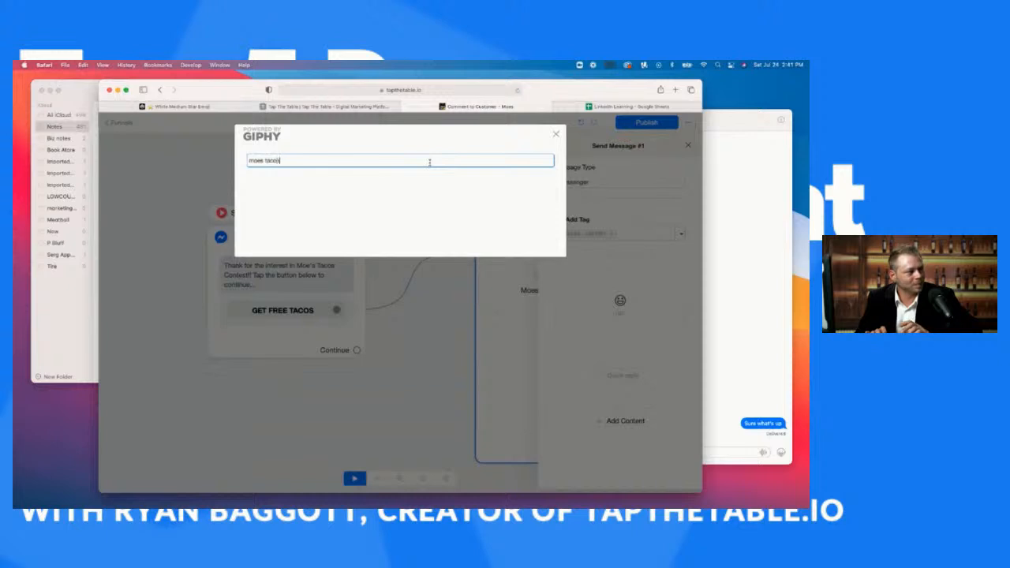
key(BackSpace)
key(BackSpace)
key(BackSpace)
key(BackSpace)
key(BackSpace)
key(BackSpace)
key(BackSpace)
key(BackSpace)
key(BackSpace)
key(BackSpace)
Search GIPHY for "tacos" and insert the yellow "TACOS!!!!" GIF into the message.
text(tacos)
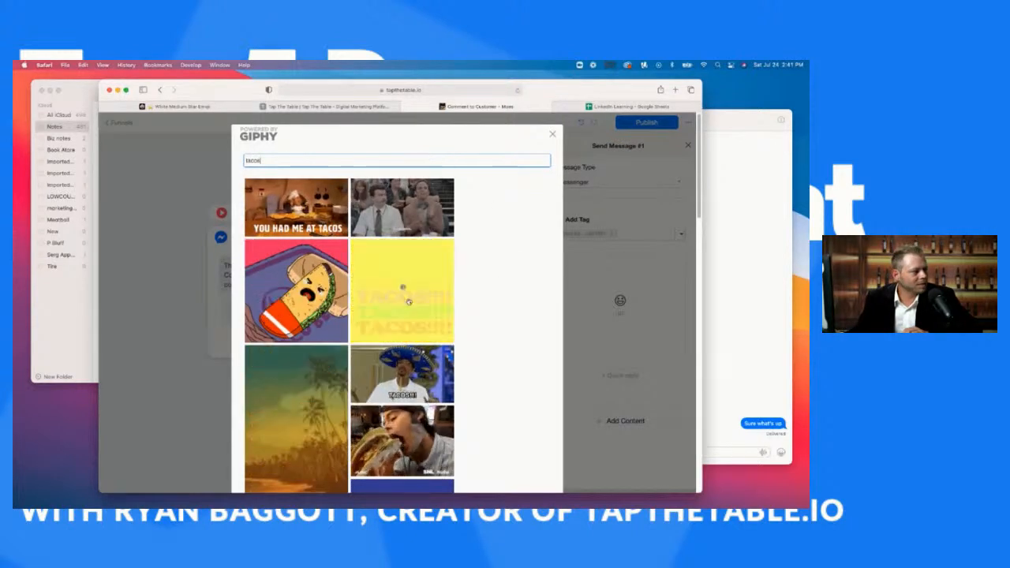
click(448, 239)
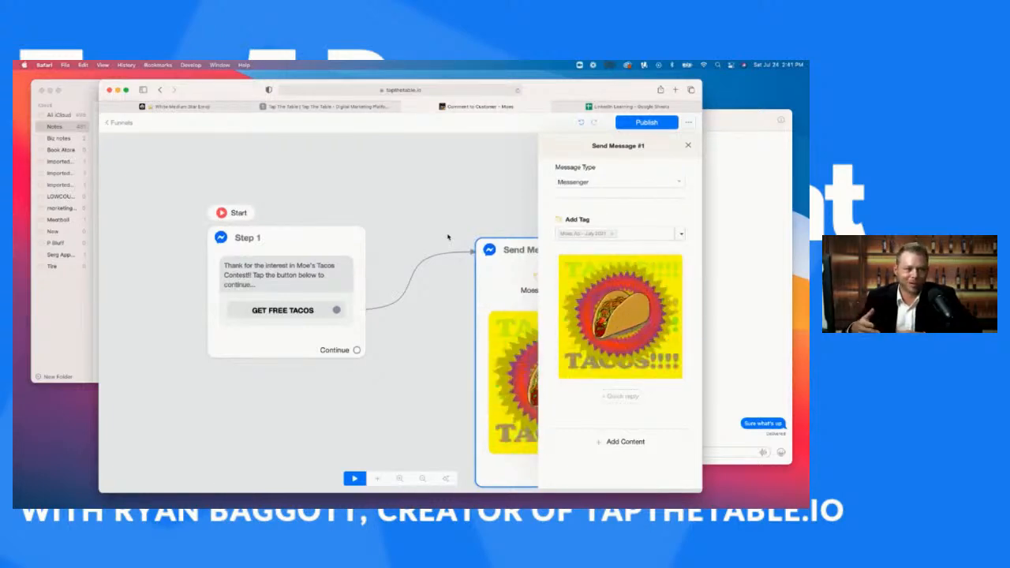
mouse_move(632, 320)
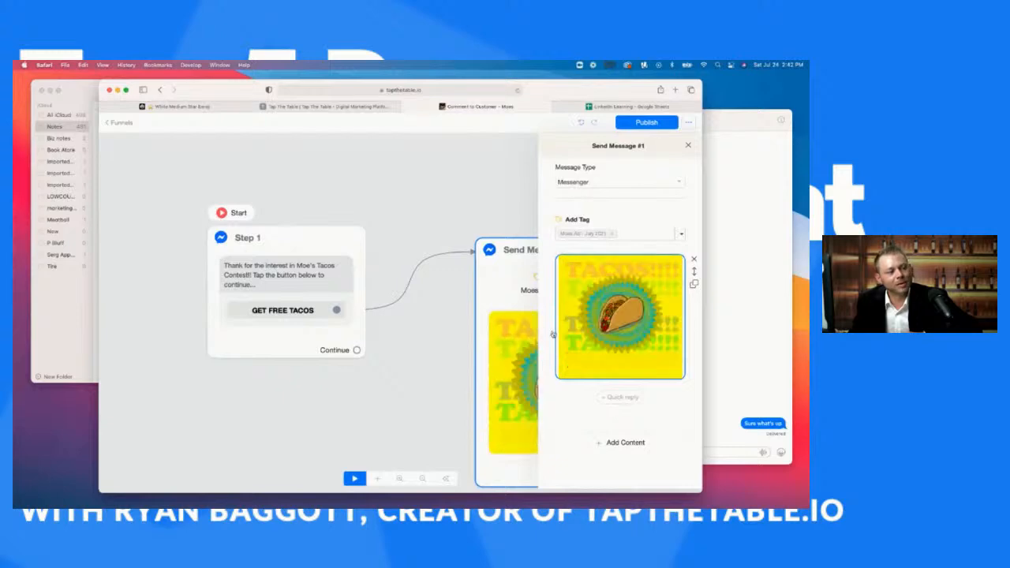
Add a Get User Data element below the GIF with the question "To enter Moe's contest... please tell us your email address.".
click(633, 448)
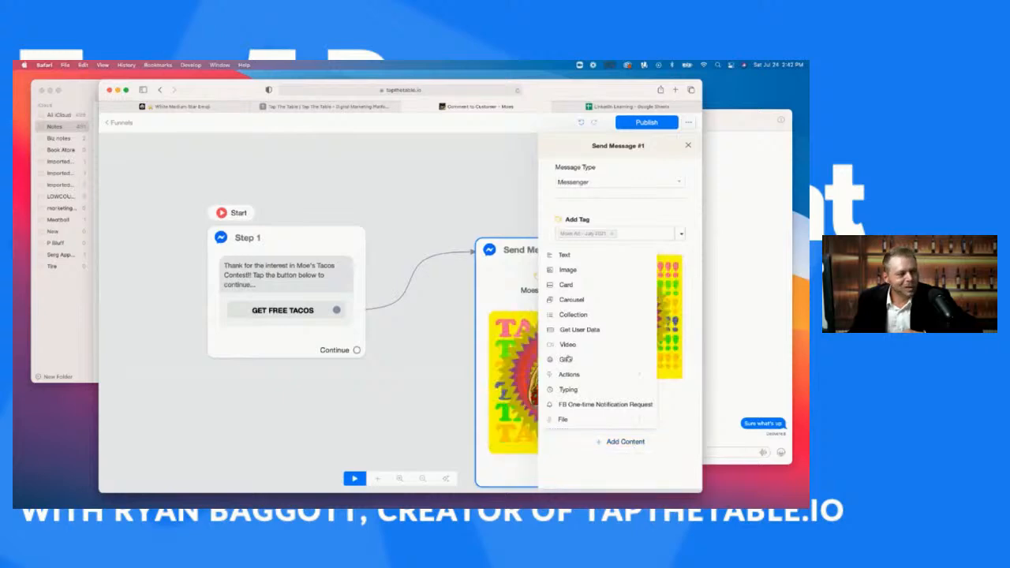
click(567, 330)
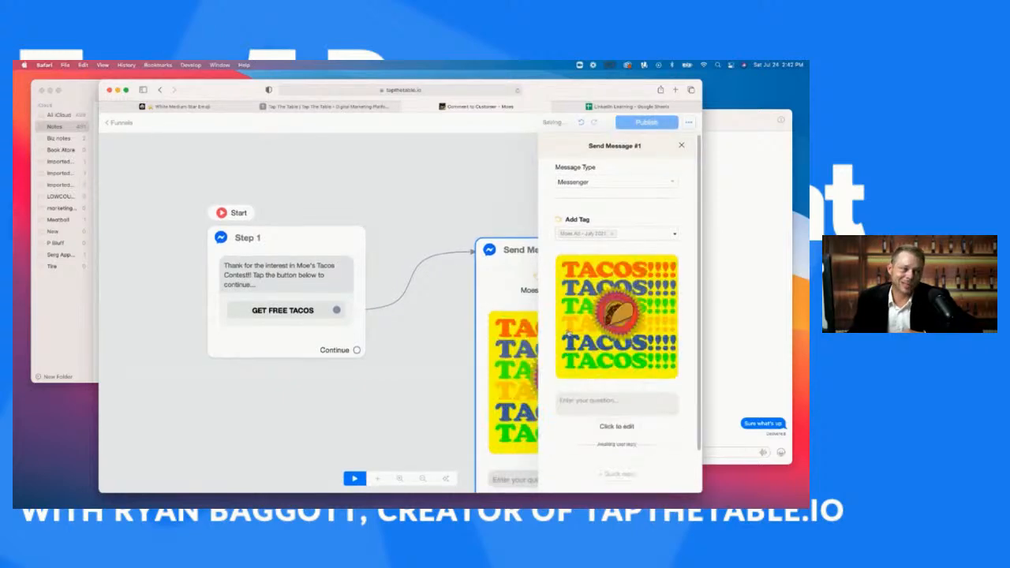
click(609, 401)
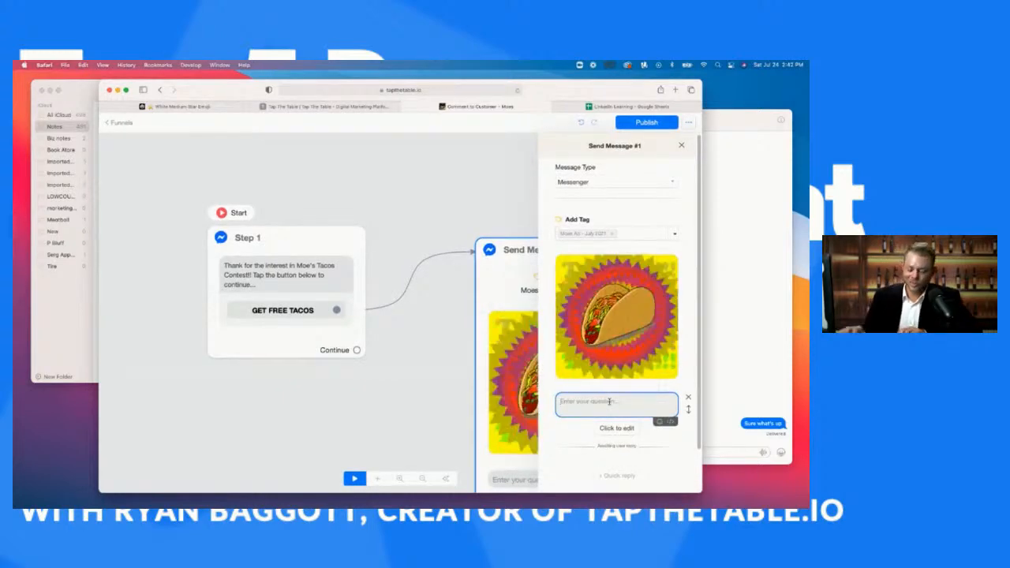
text(to s)
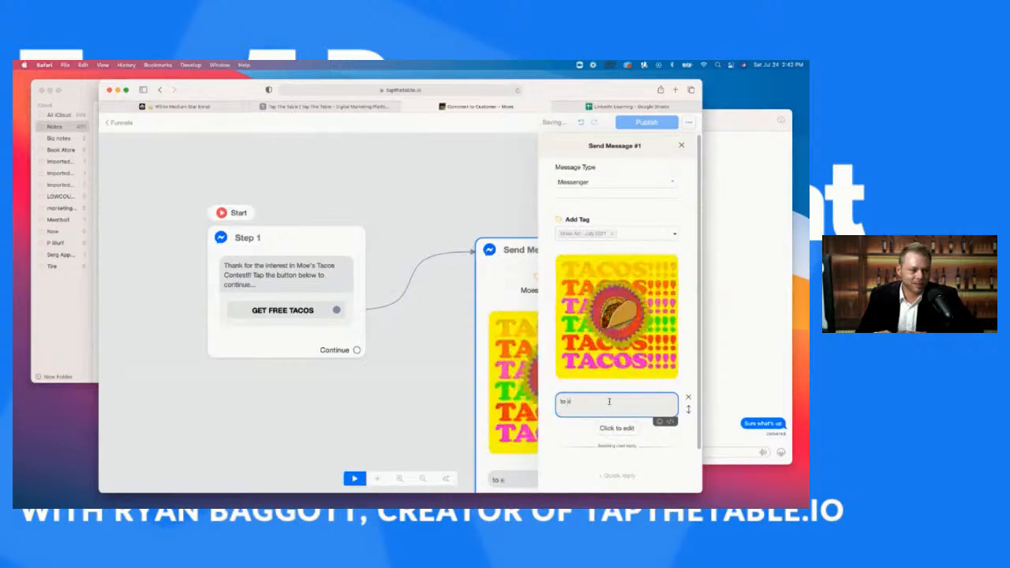
key(BackSpace)
text(To enter Moe's contest... please)
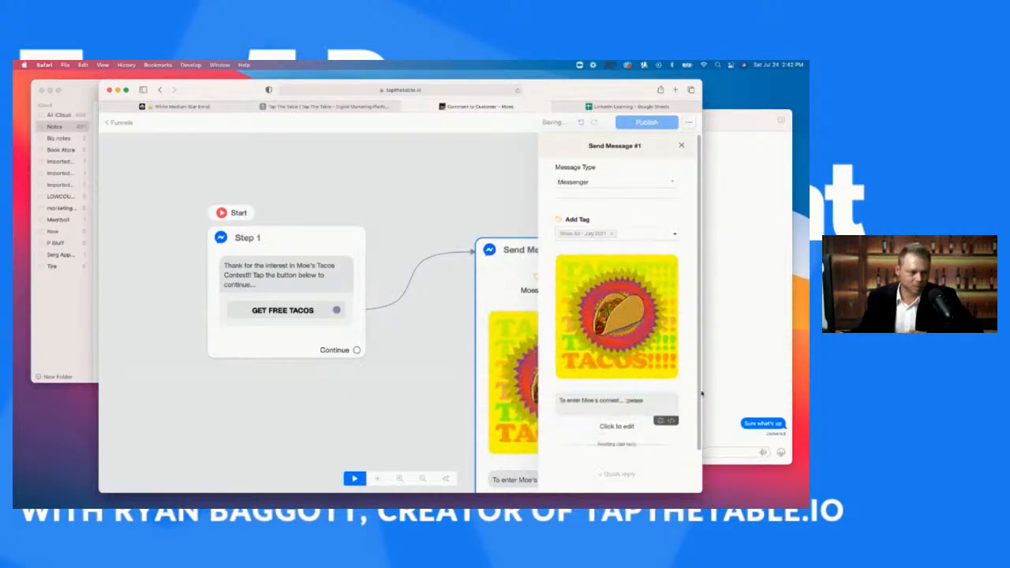
drag(627, 402, 688, 401)
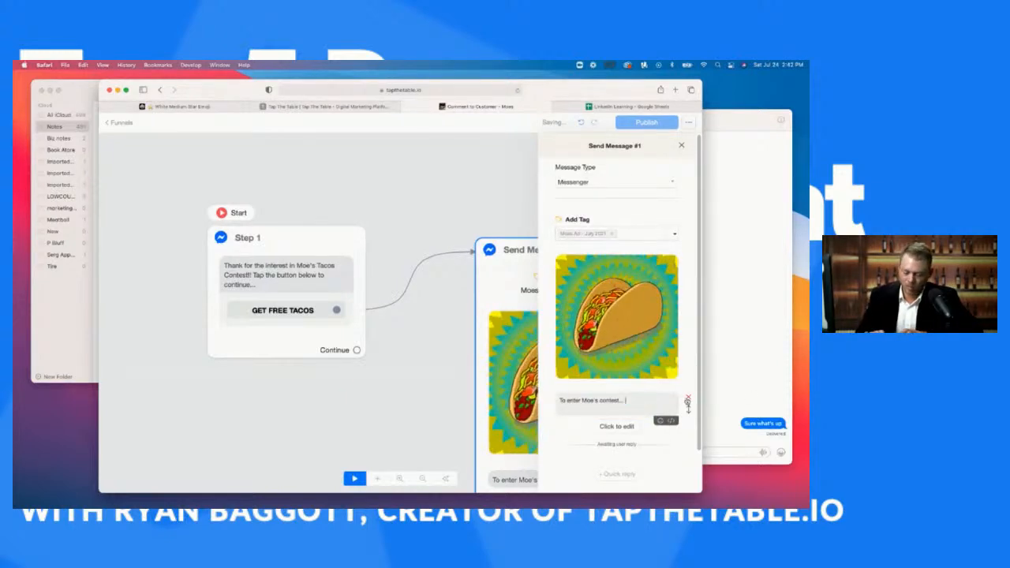
text(s your email)
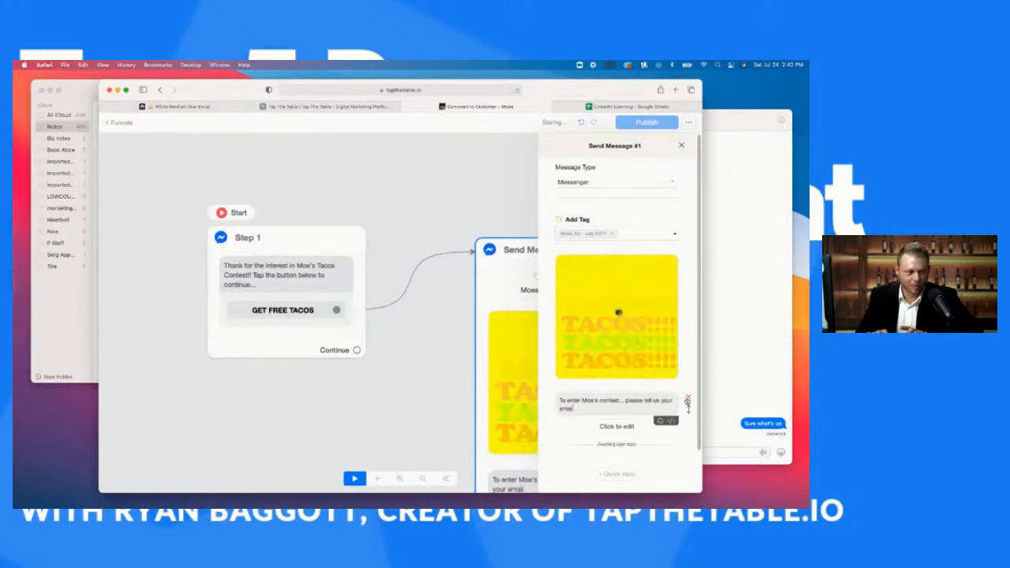
text( address.)
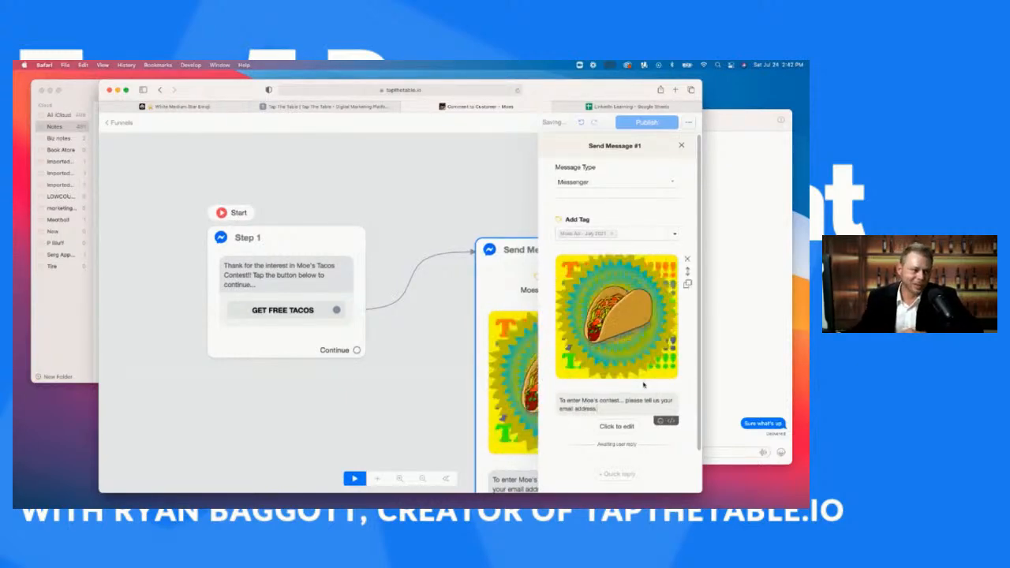
Check the reply type choices for the email question and save its input settings with Email as reply type and custom field.
scroll(631, 395, down, 2)
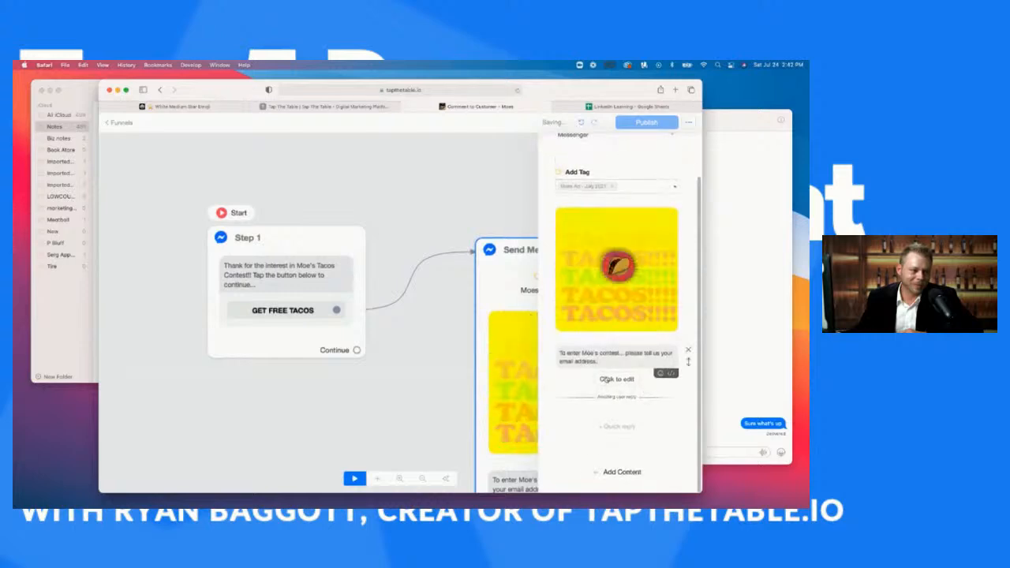
click(614, 380)
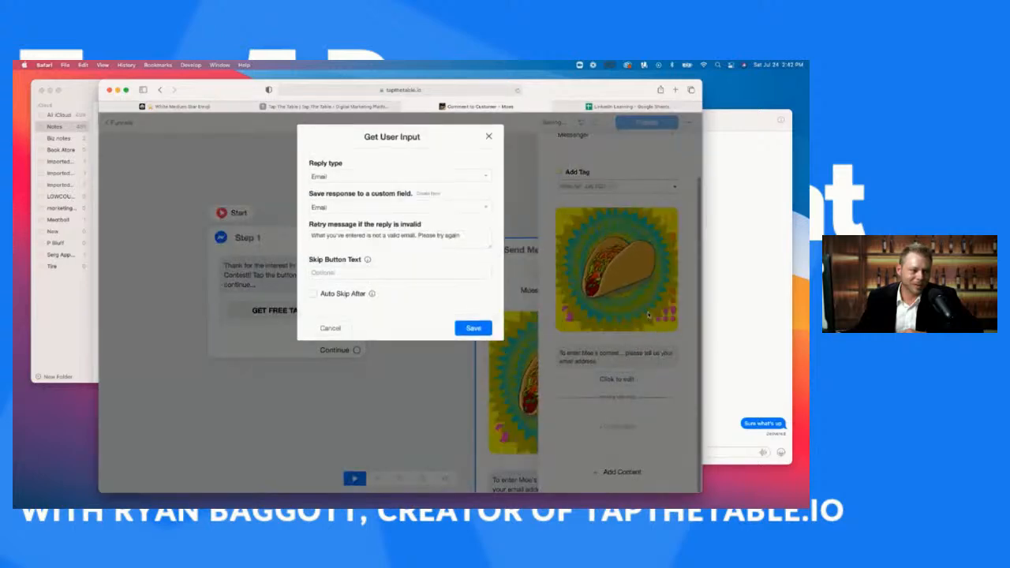
click(355, 178)
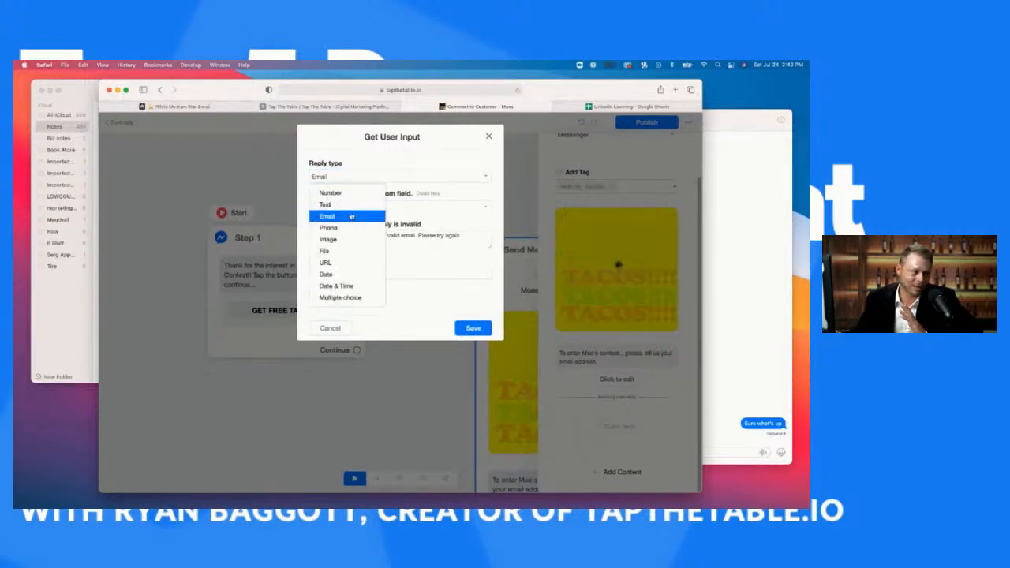
click(397, 313)
click(471, 330)
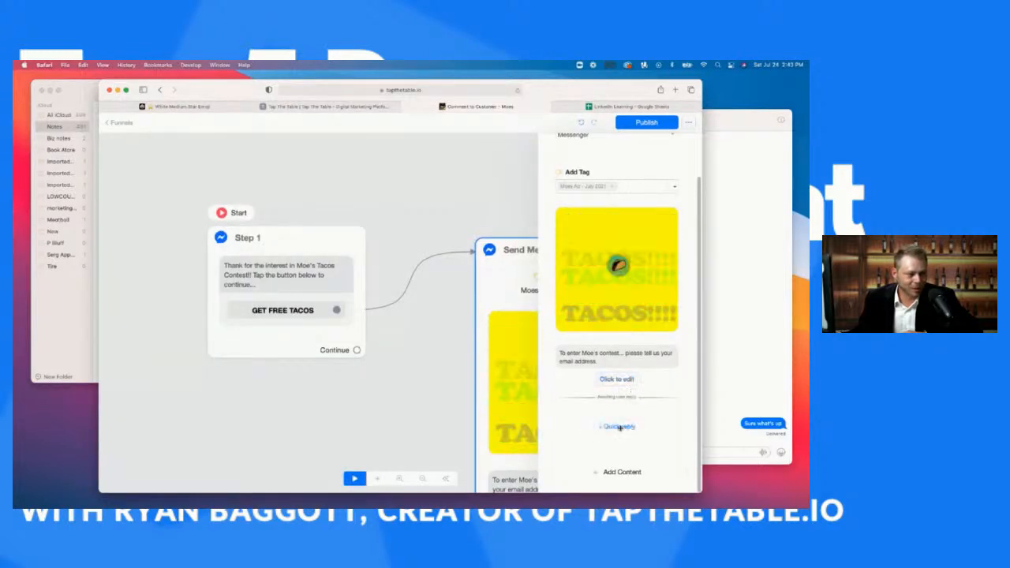
Add a second Get User Data element below the email question and begin its question with "Great! Thank you, {{first_name}}".
click(636, 471)
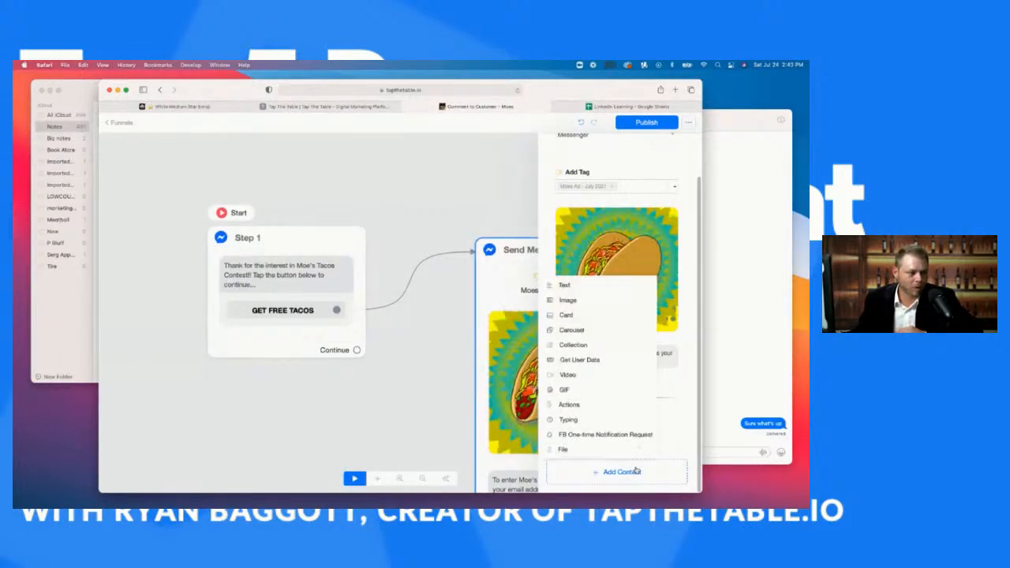
click(579, 359)
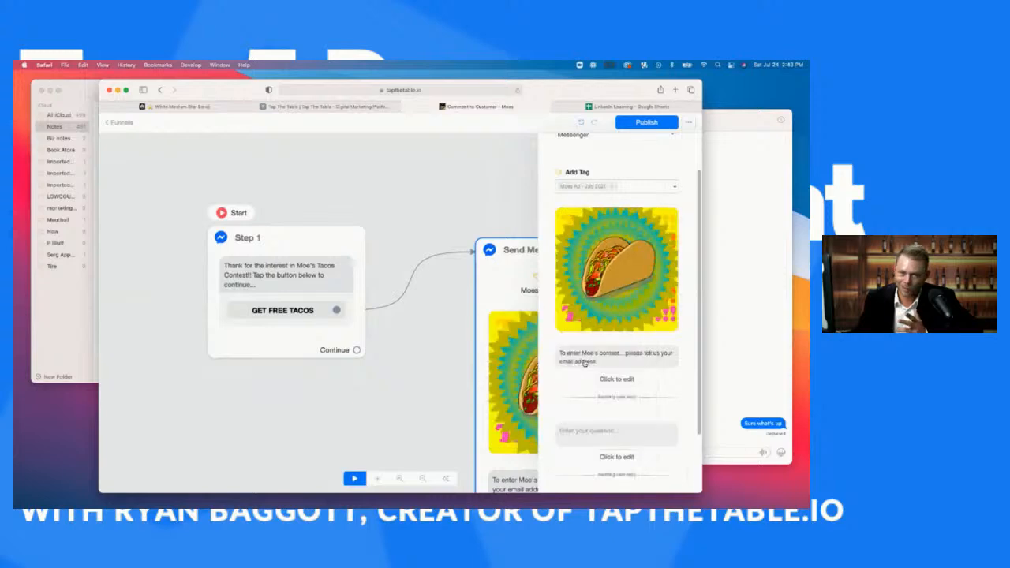
click(606, 430)
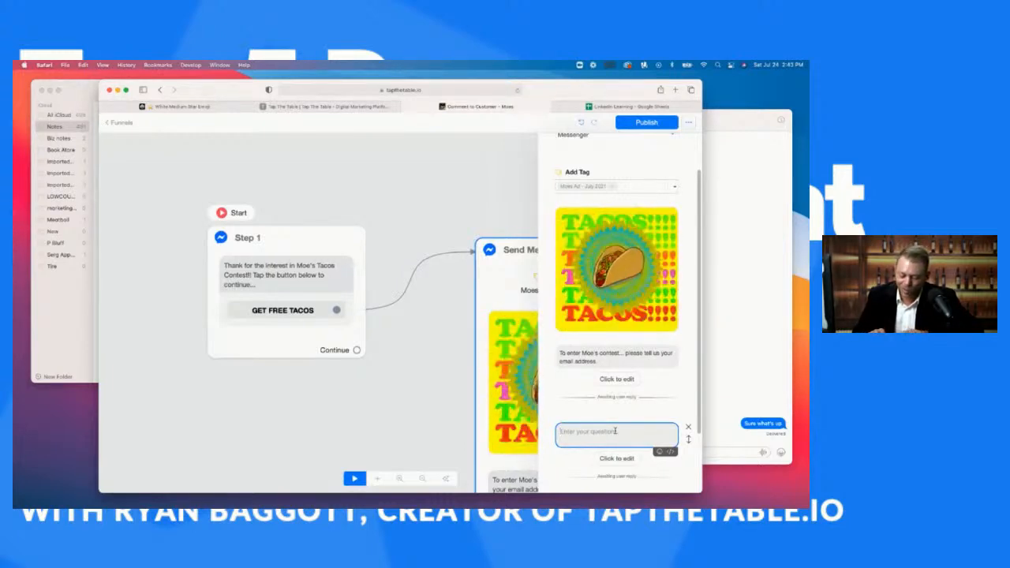
text(Great!)
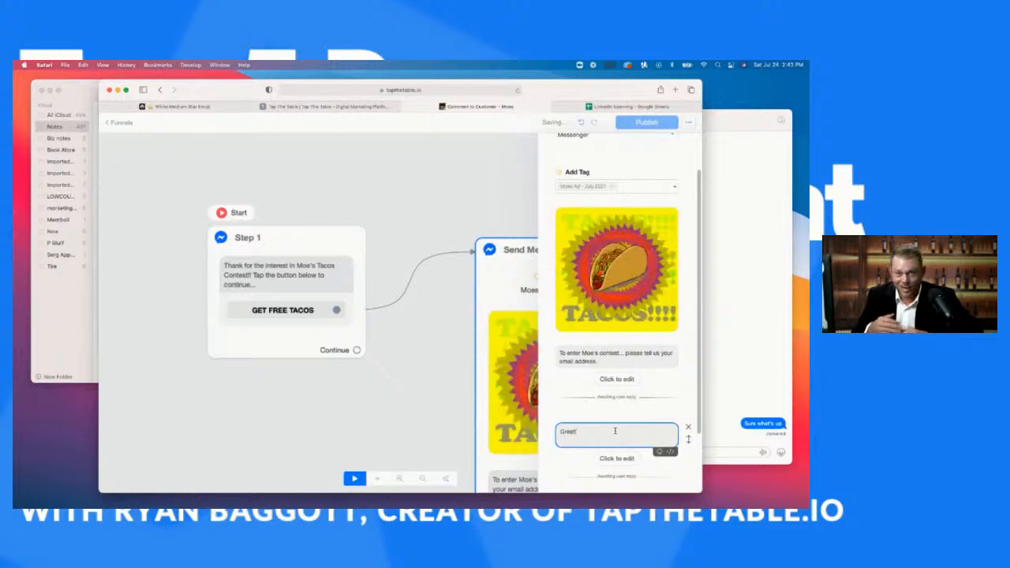
text( Thank you )
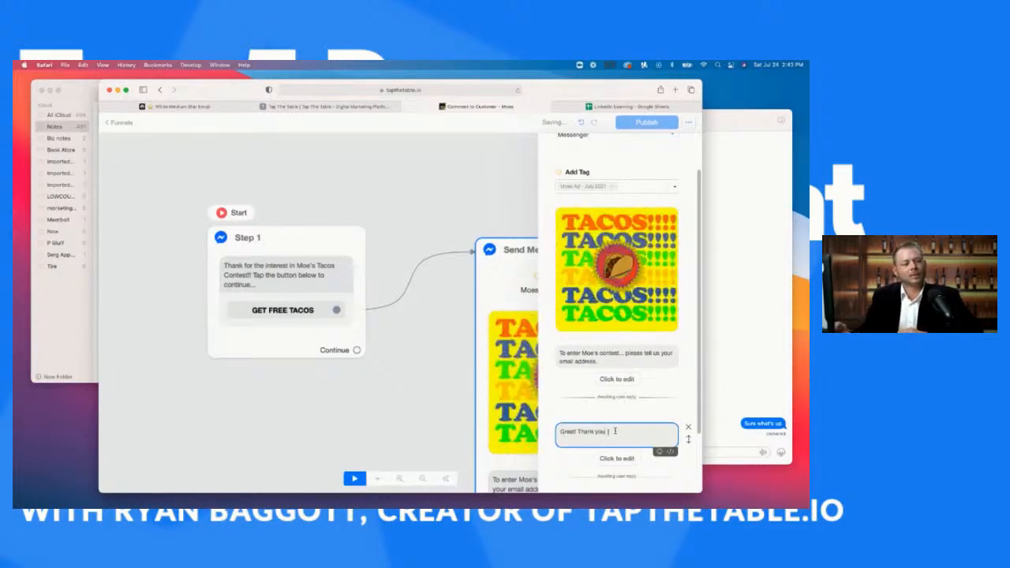
text(, {{)
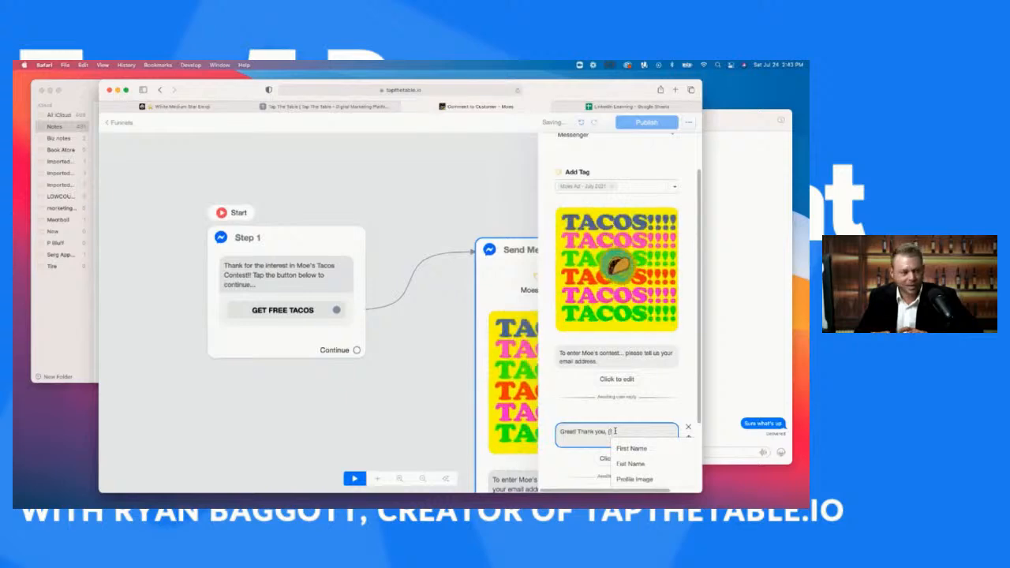
click(629, 448)
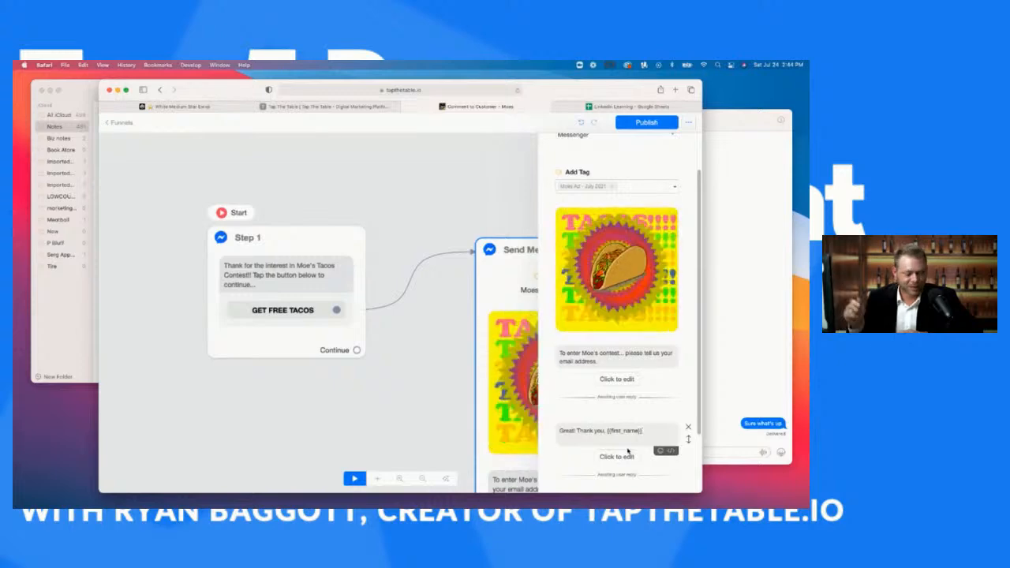
Complete the second question after the first-name placeholder with "... lastly please confirm your phone #...".
text(. )
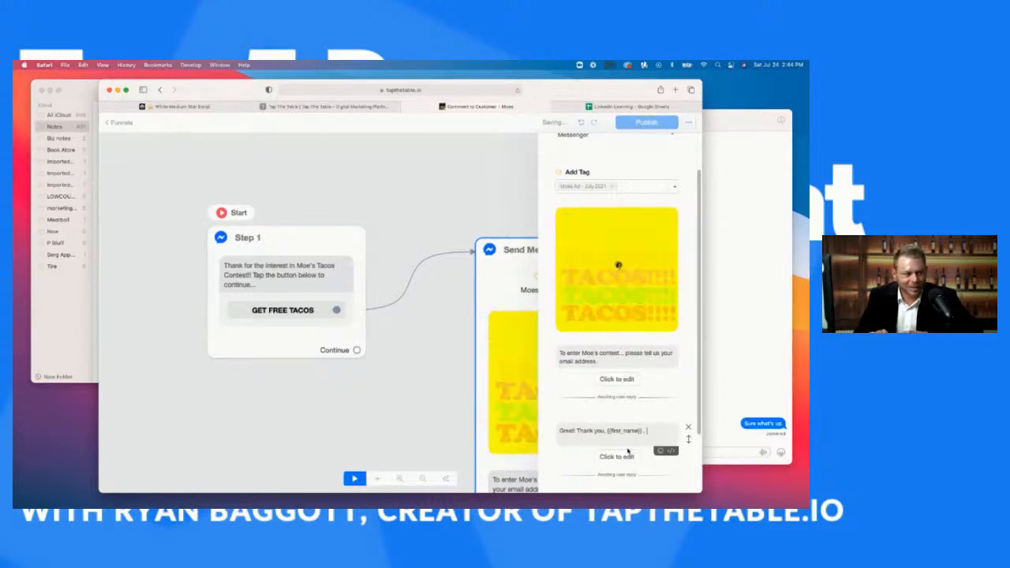
text(.. tasty please)
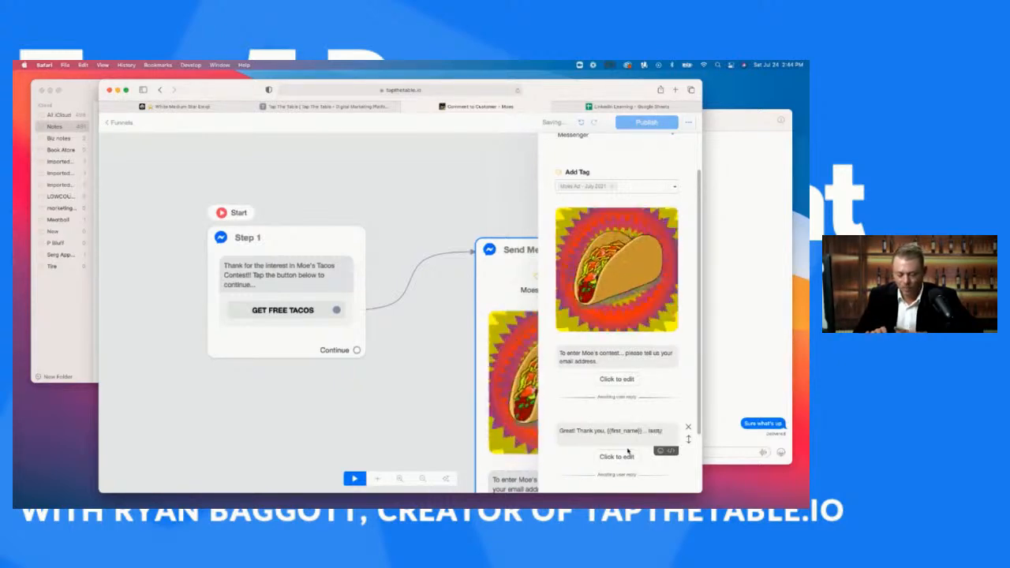
text( fo)
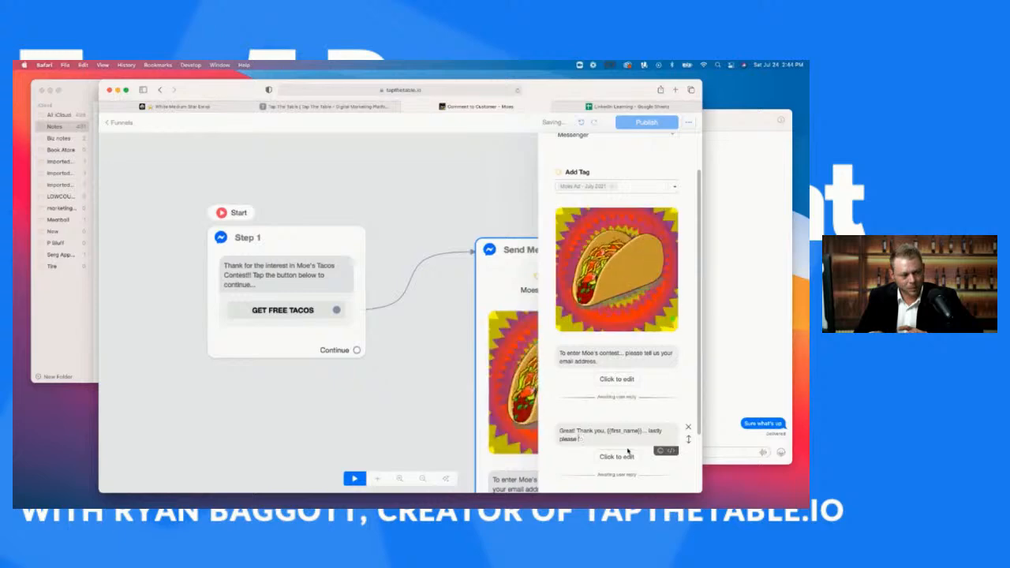
text(co)
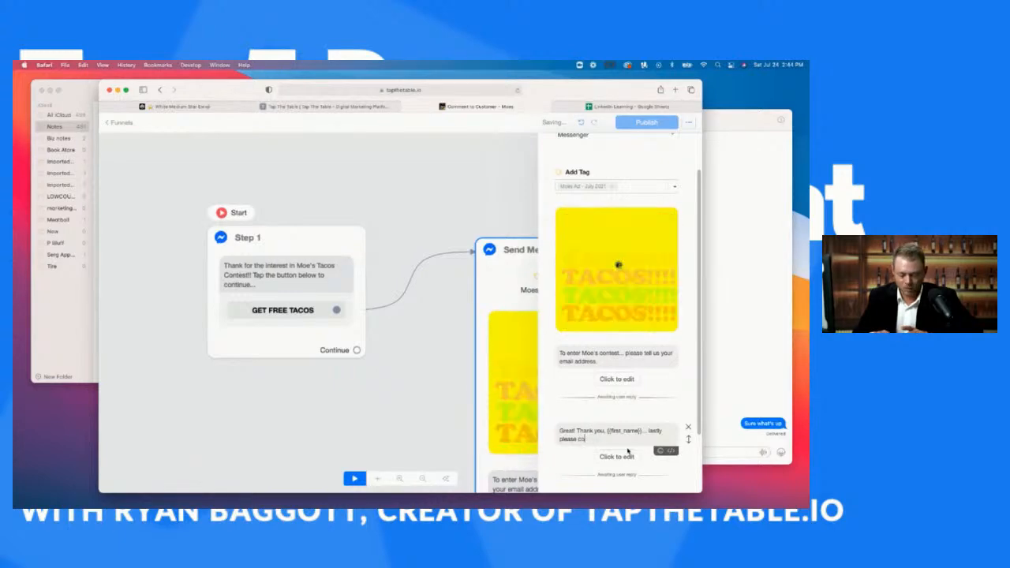
text(nfirm your phone)
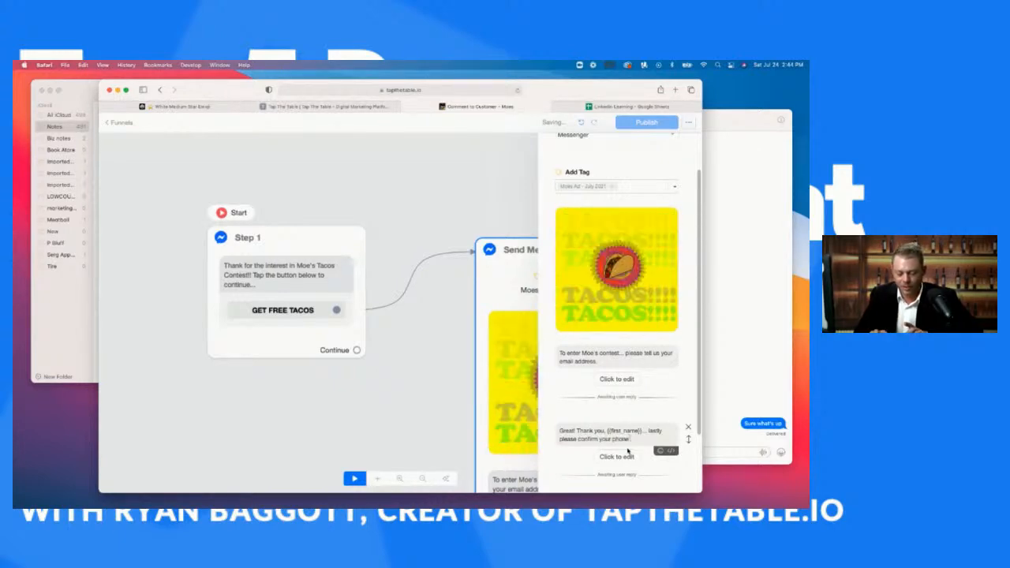
text( #)
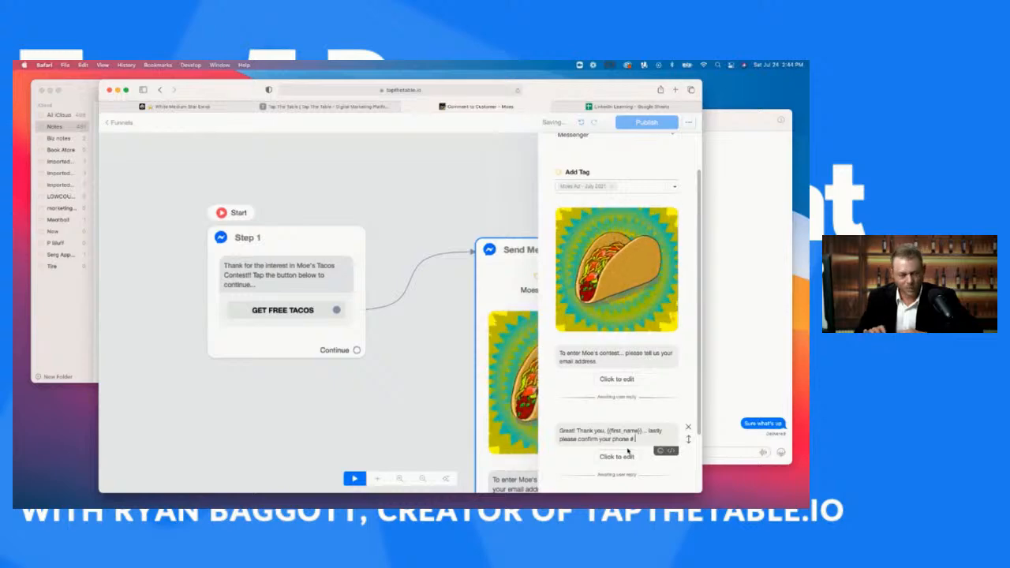
Set the second question's reply type and custom field to Phone, add the skip button text "Not this time..." and save the input settings.
click(623, 456)
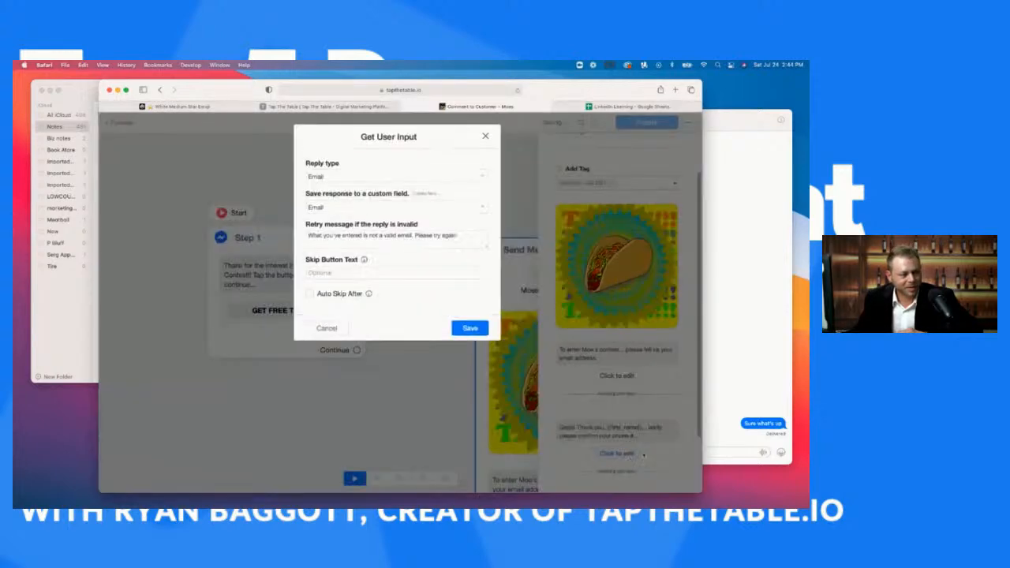
click(429, 176)
click(319, 228)
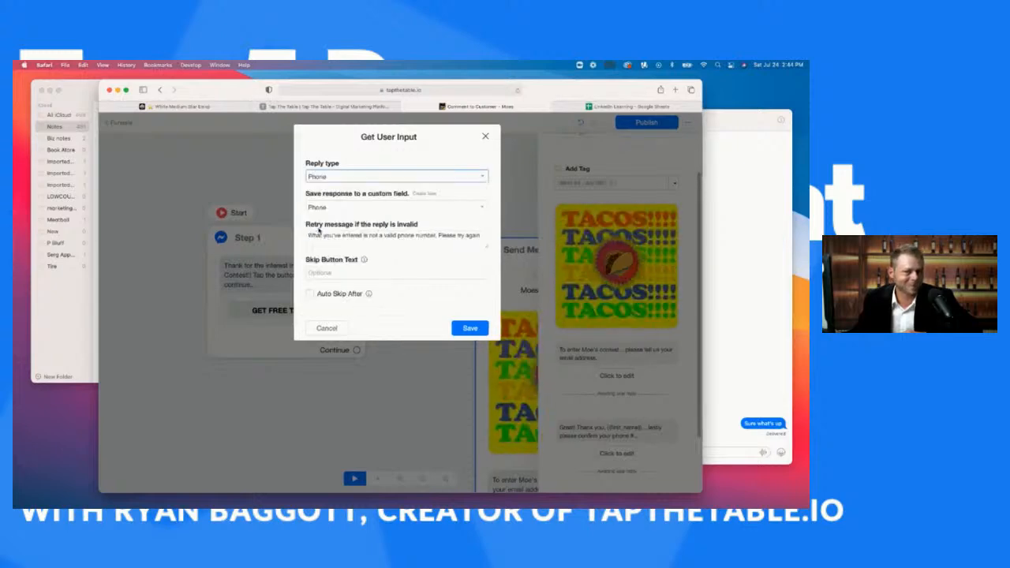
click(429, 272)
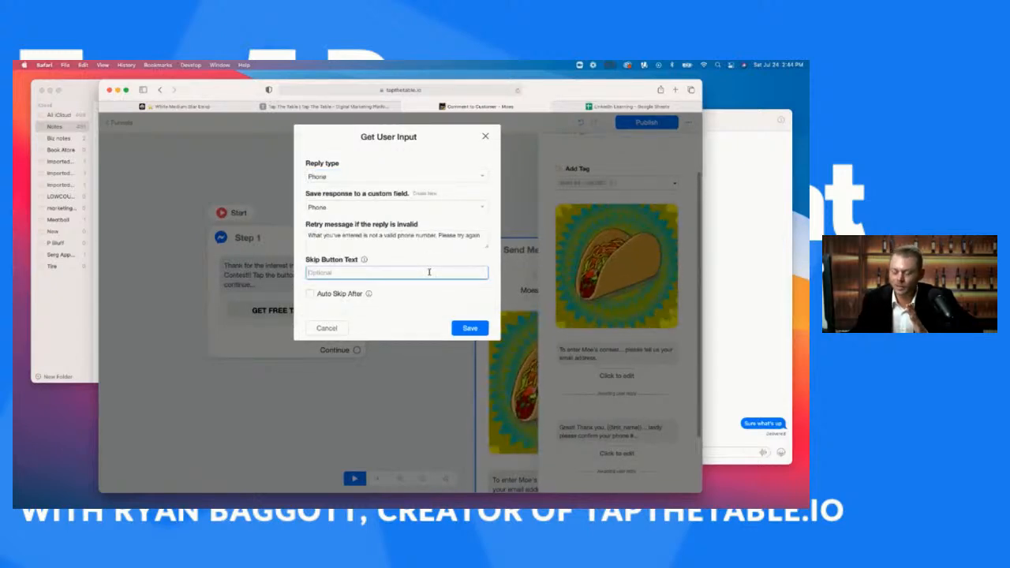
text(Not)
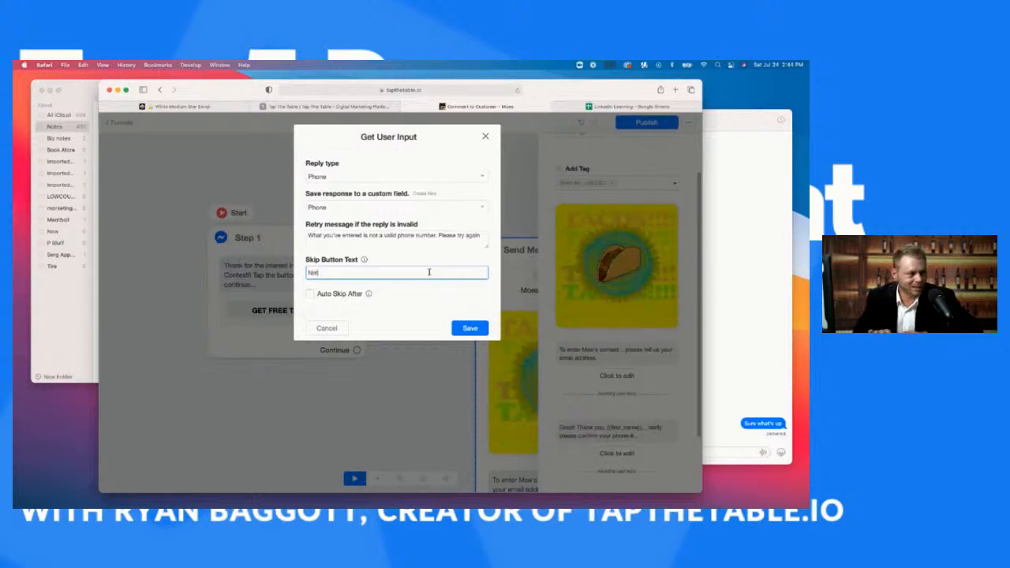
text( this t)
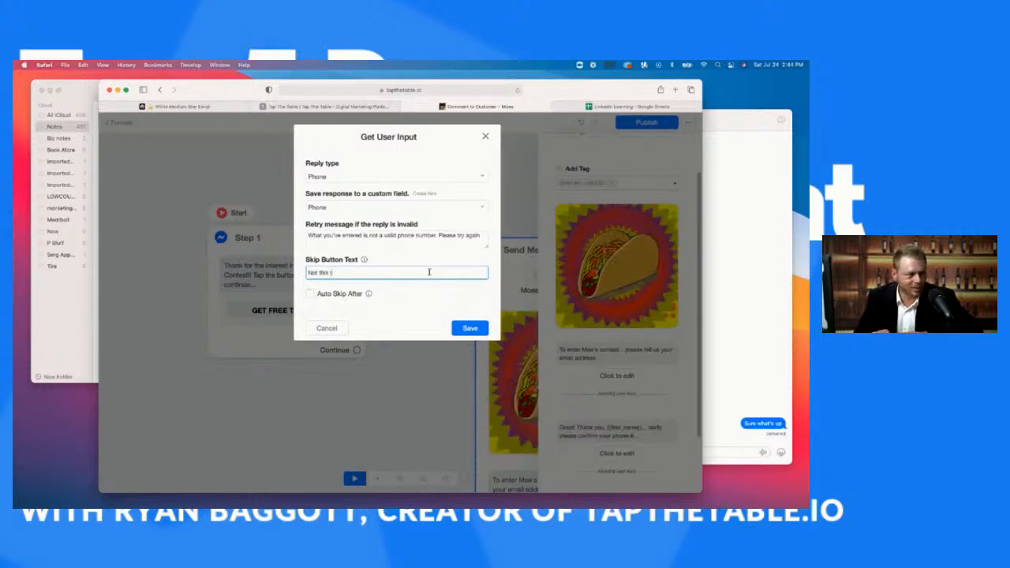
text(ime...)
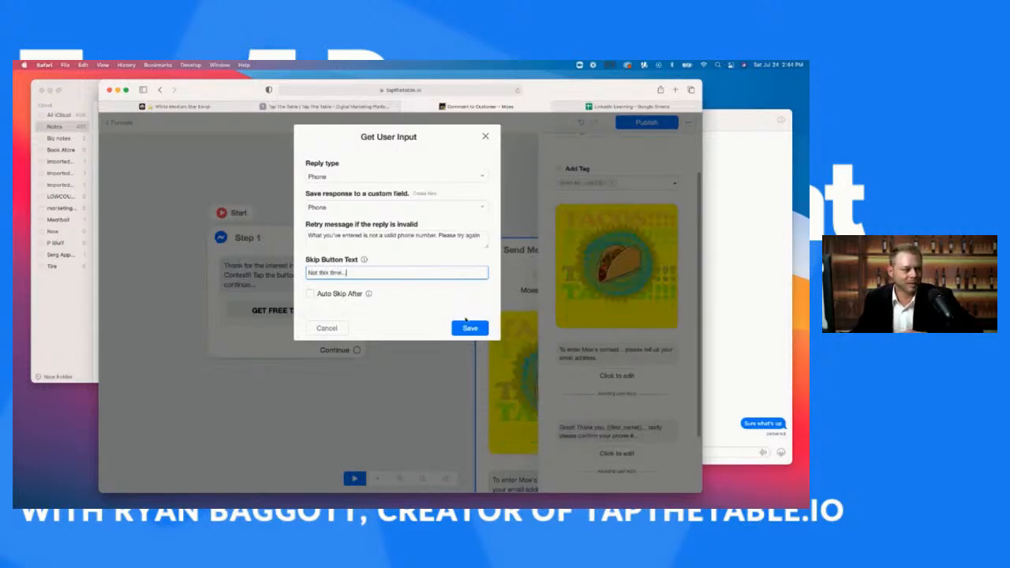
click(468, 327)
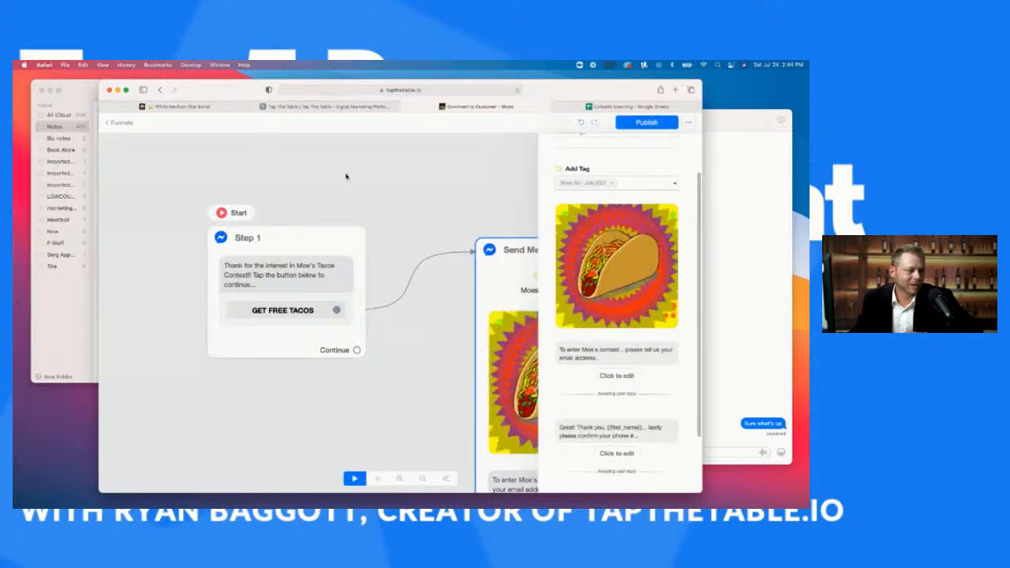
Close the message editor and move the Send Message #1 block higher beside Step 1 on the canvas.
click(347, 177)
scroll(436, 359, down, 3)
drag(368, 323, 241, 286)
drag(495, 348, 376, 239)
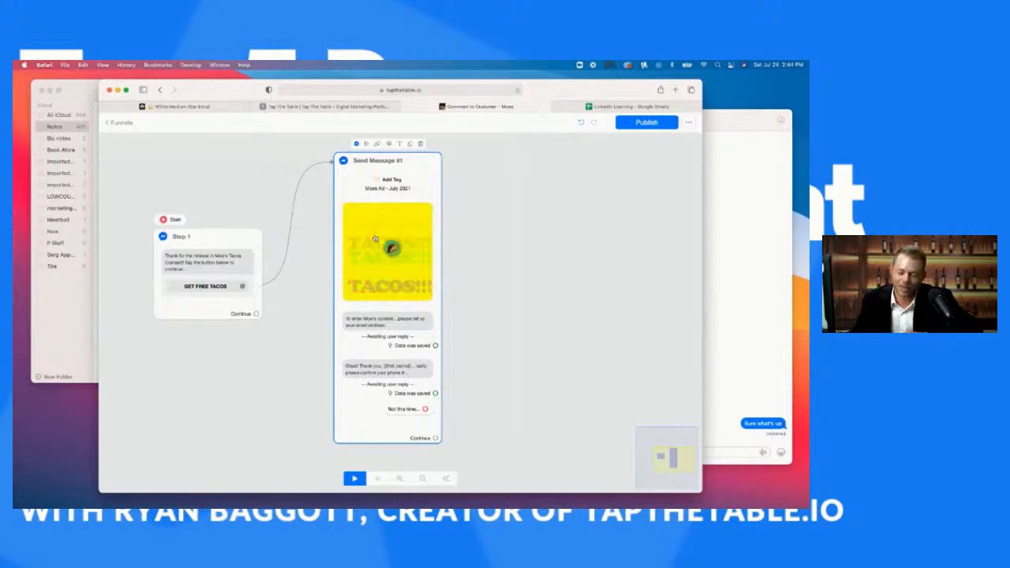
Create a Messenger message from the Continue output of Send Message #1 and give it an Add Tag action.
scroll(376, 239, up, 3)
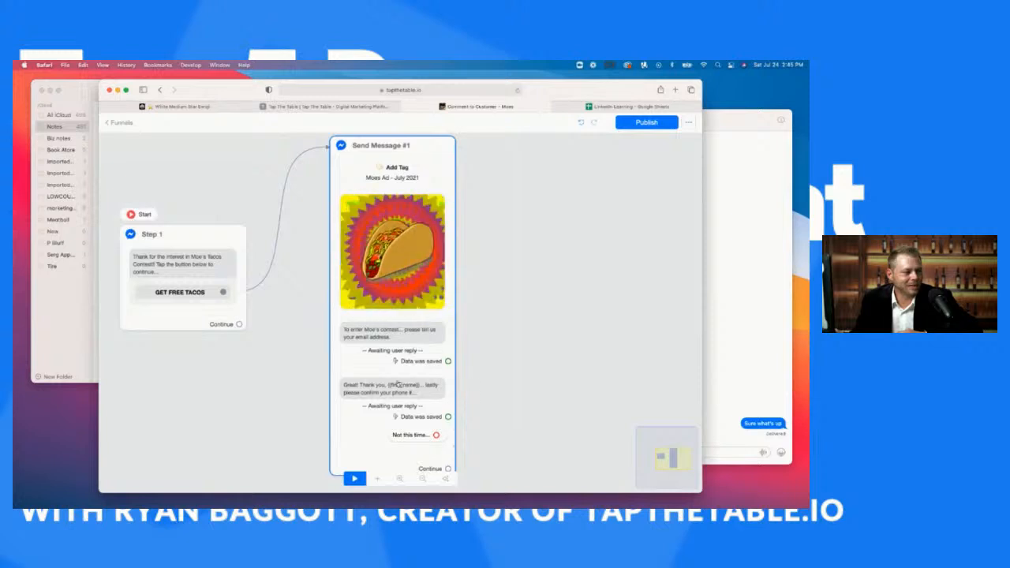
scroll(413, 347, down, 3)
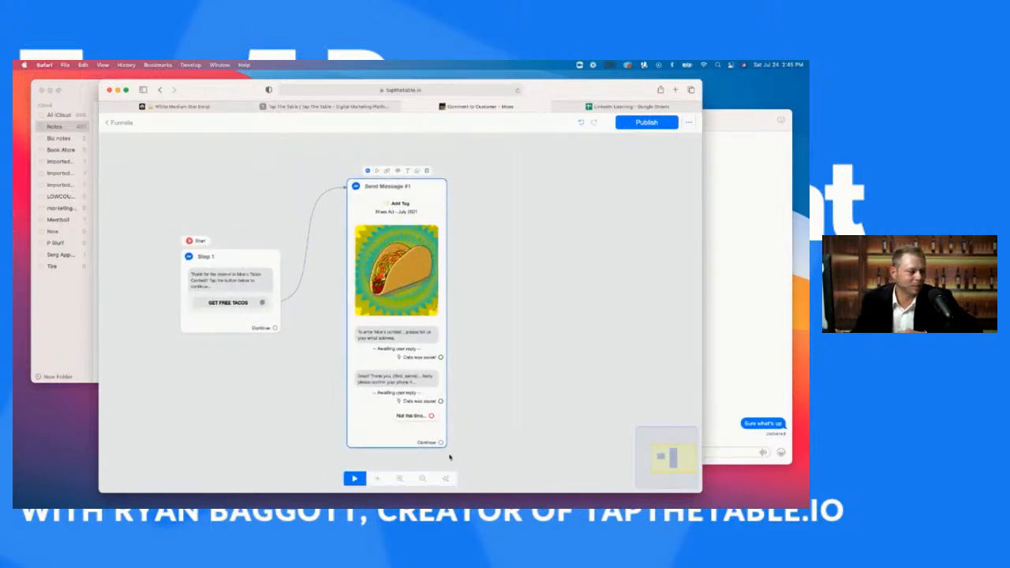
drag(442, 444, 506, 267)
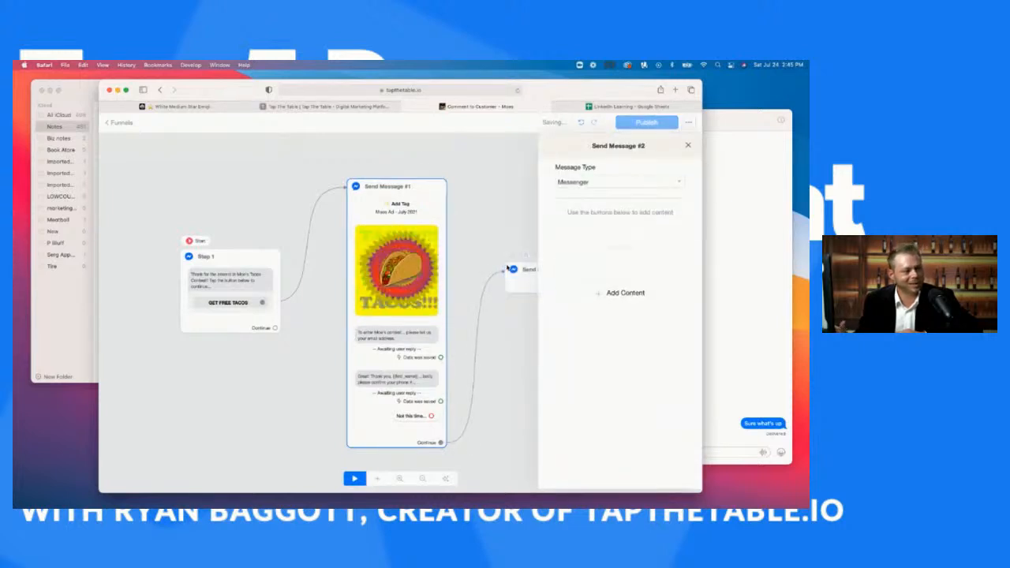
click(632, 296)
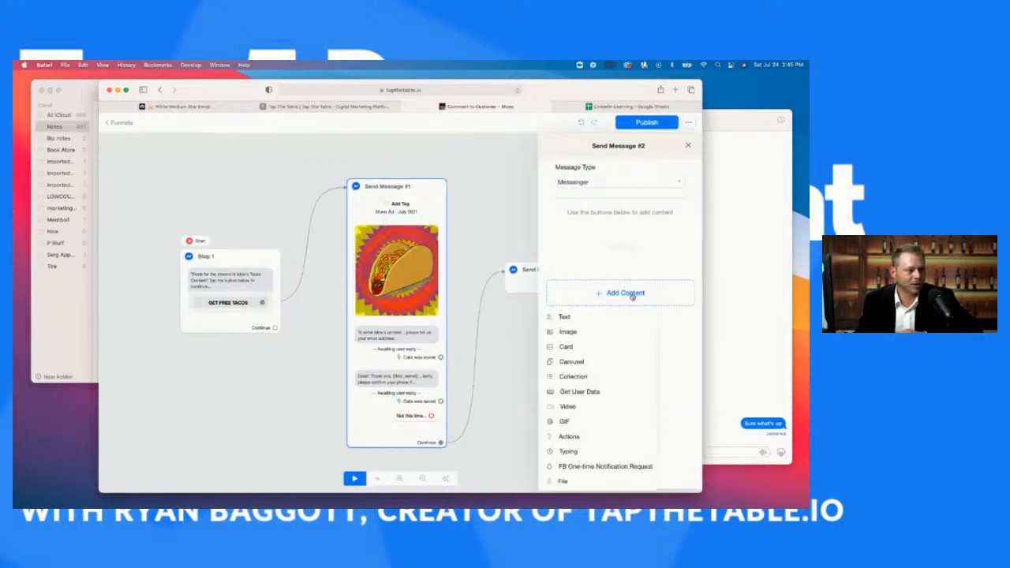
click(569, 438)
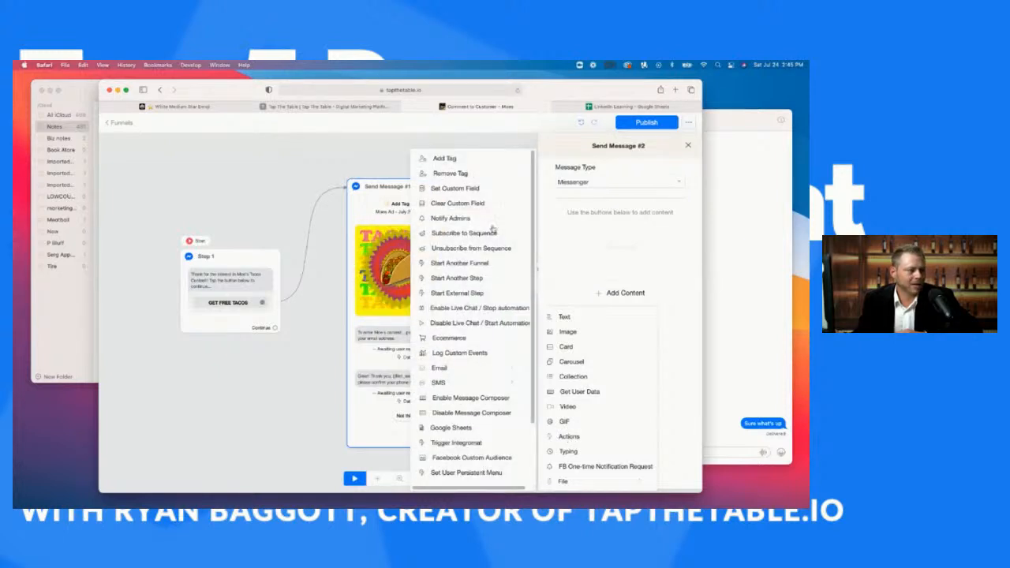
click(461, 160)
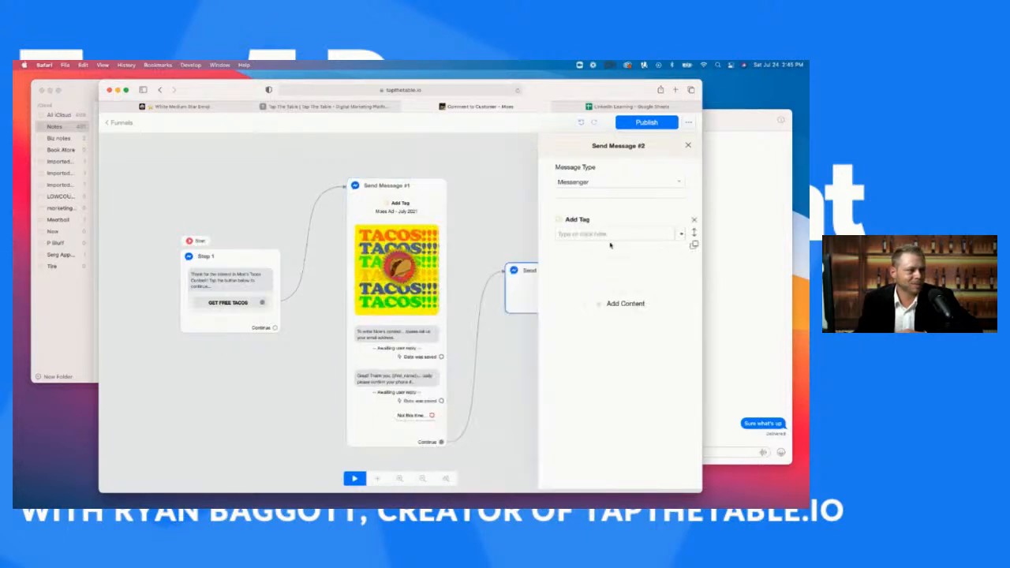
Enter the tags "New Subscriber from FB Ads" and "July 2021" in the Add Tag action of Send Message #2.
click(610, 235)
text(New)
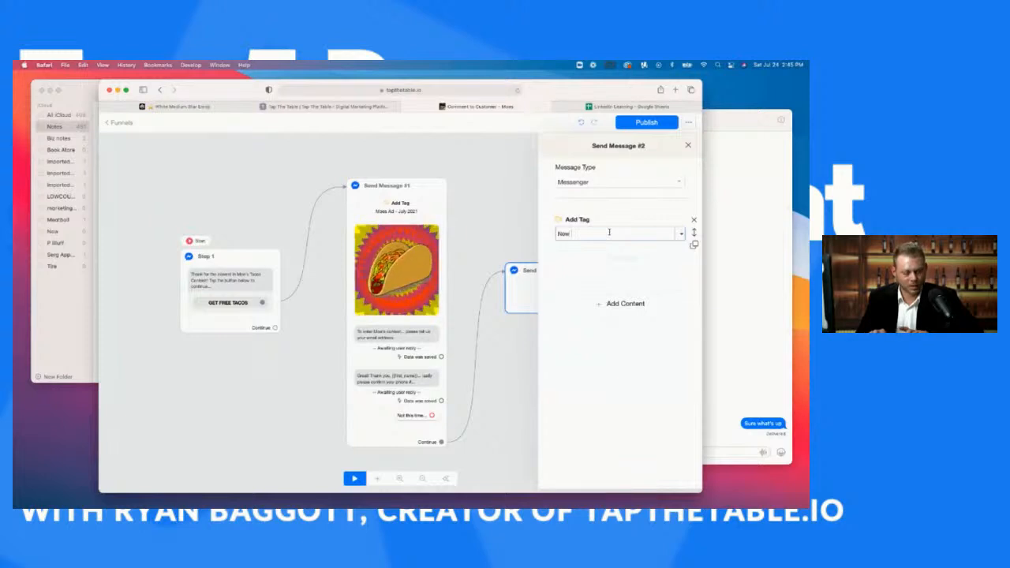
text( Subscriber from FB Ads)
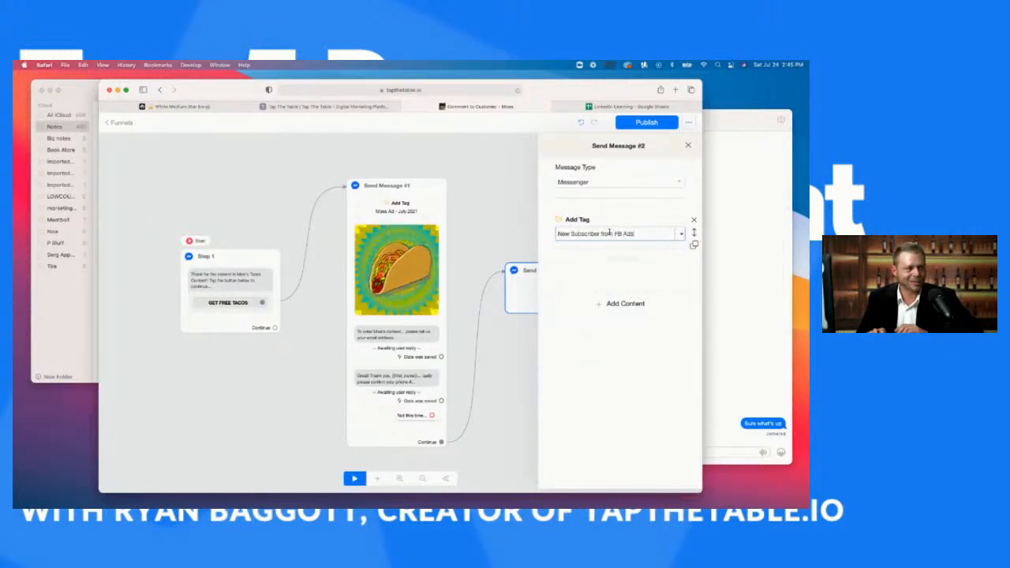
key(Return)
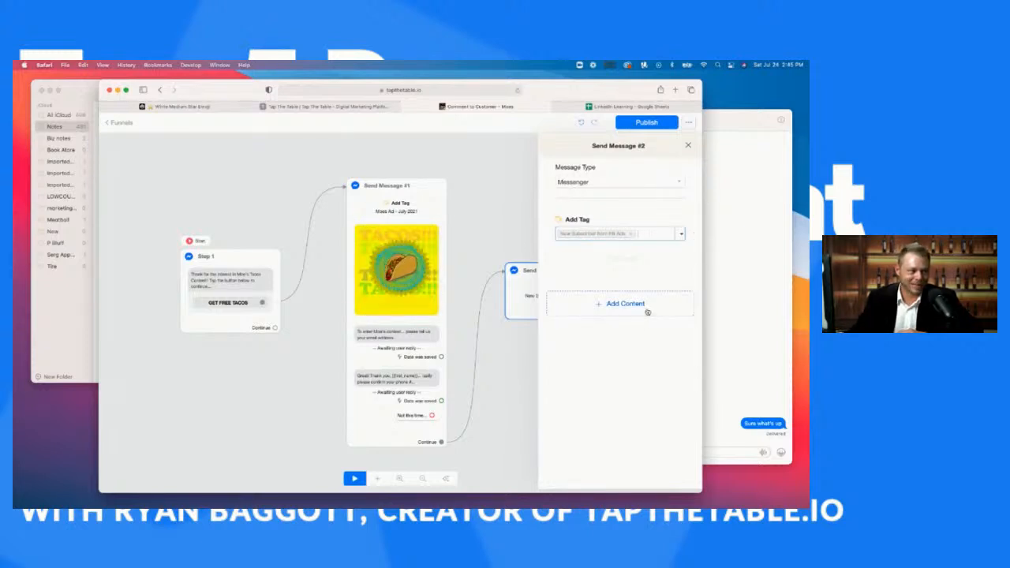
text(July 2021)
key(Return)
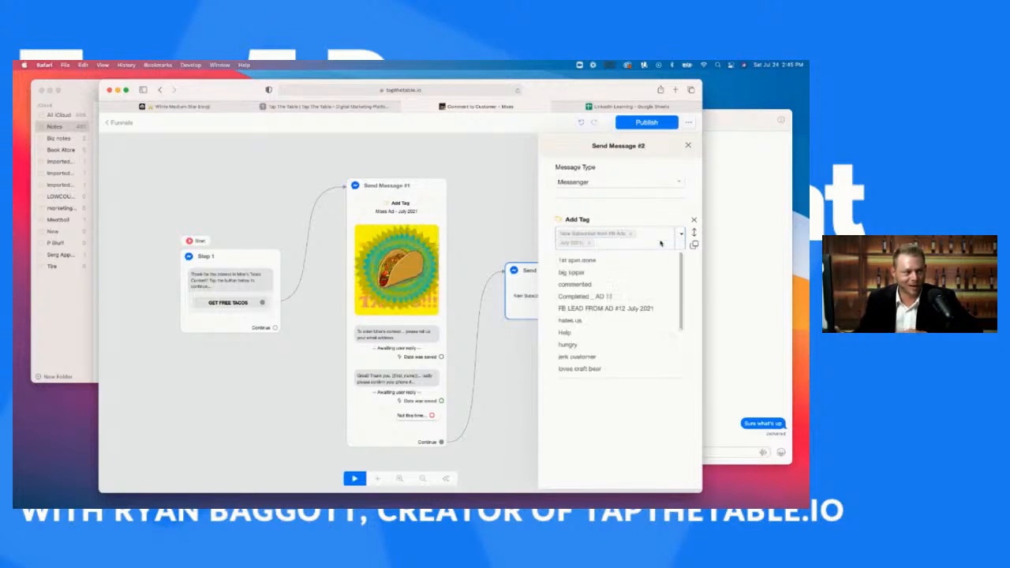
click(610, 381)
Add a Text element below the tags in Send Message #2.
click(623, 314)
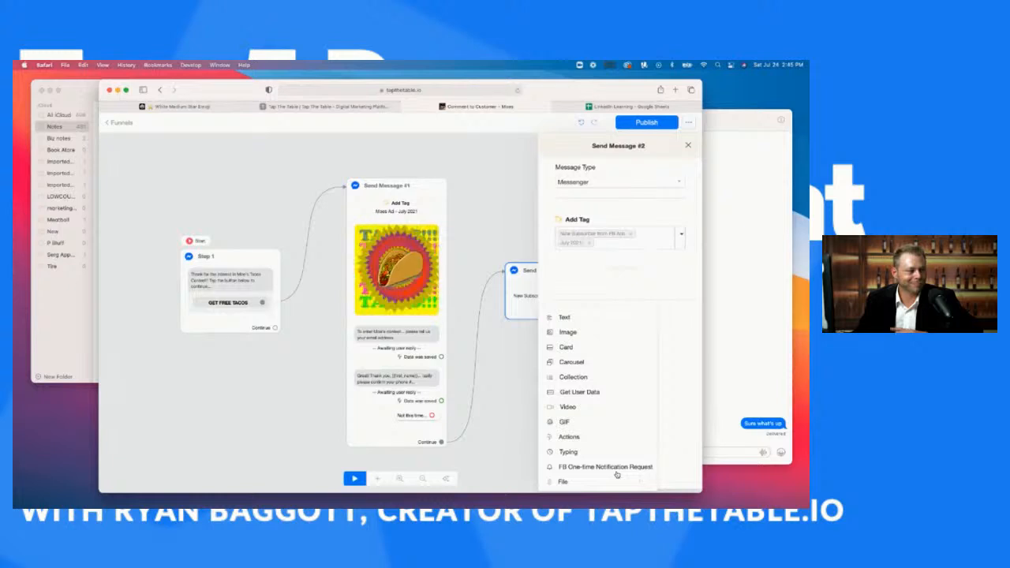
click(566, 318)
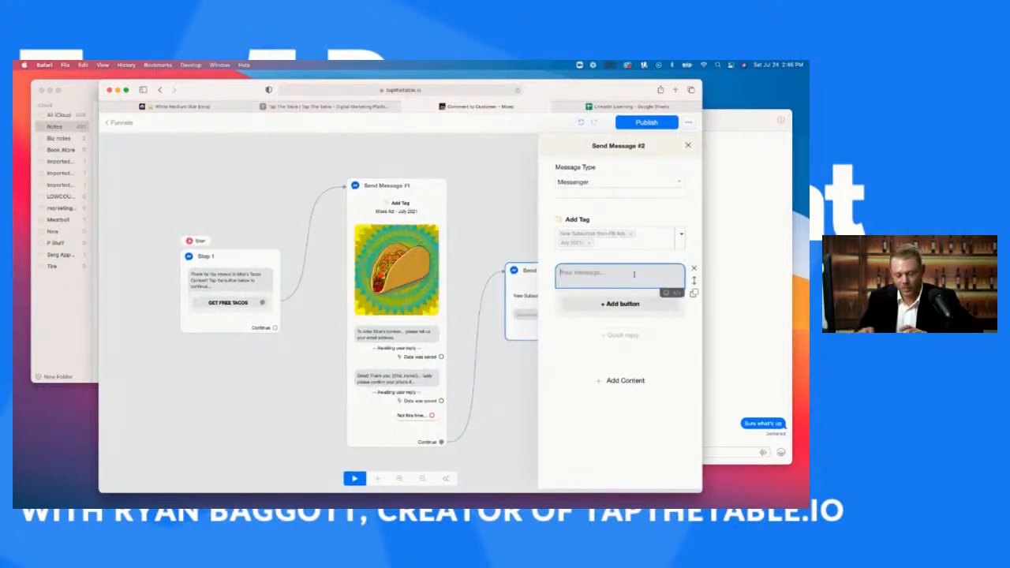
text(Hello)
key(BackSpace)
key(BackSpace)
key(BackSpace)
key(BackSpace)
key(BackSpace)
text(hi)
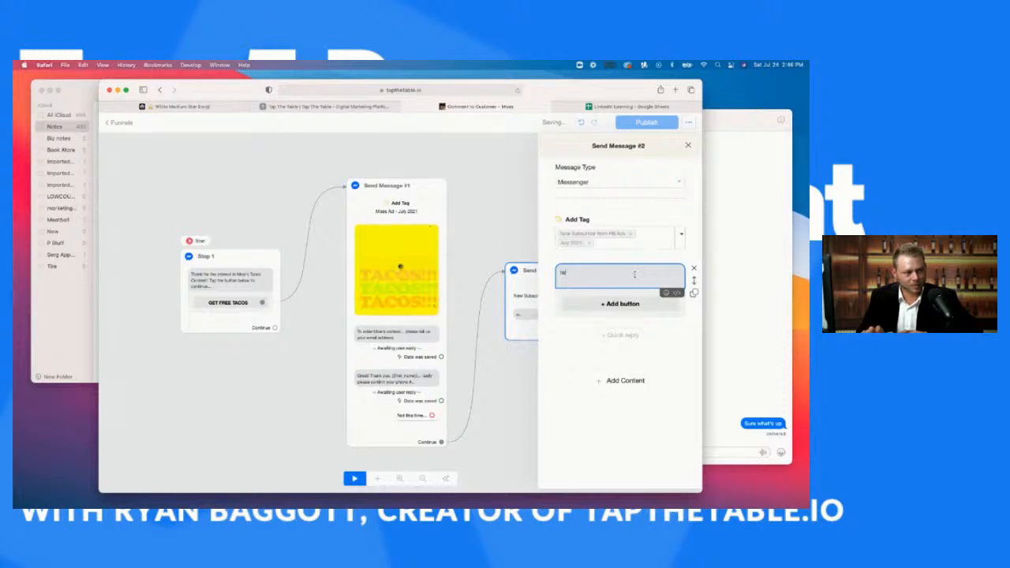
key(BackSpace)
key(BackSpace)
Write "Great you are all set!" as the message text in Send Message #2.
text(Great you are all set!)
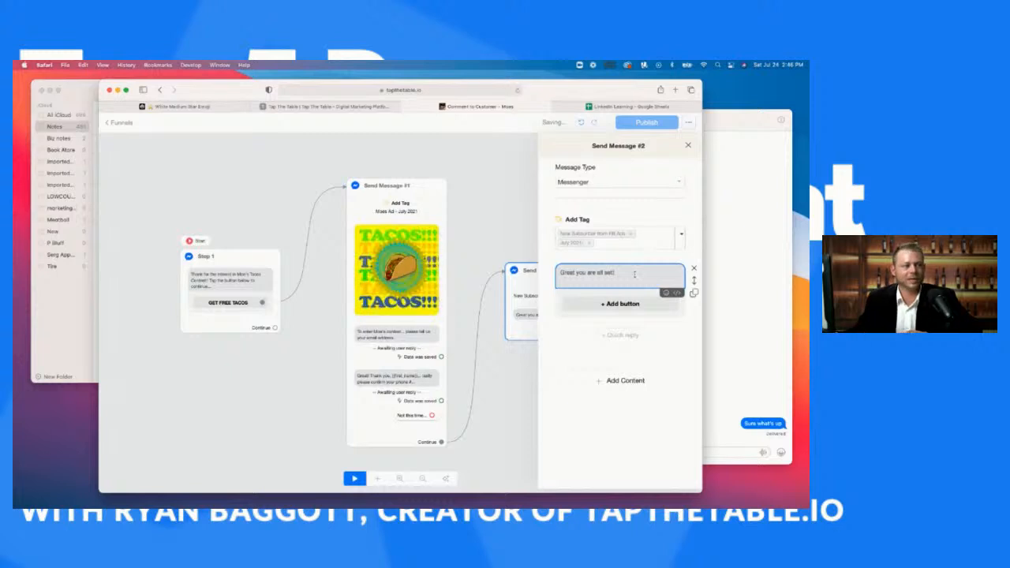
Add a button titled "Order On Website" to the Send Message #2 text and have it open the website moes.com.
click(620, 304)
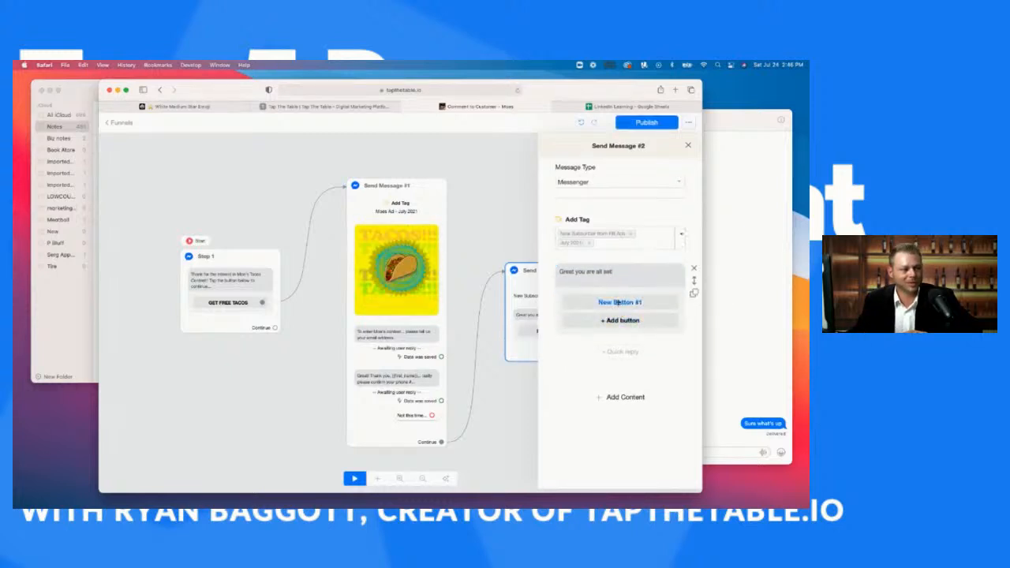
click(620, 303)
drag(476, 165, 307, 151)
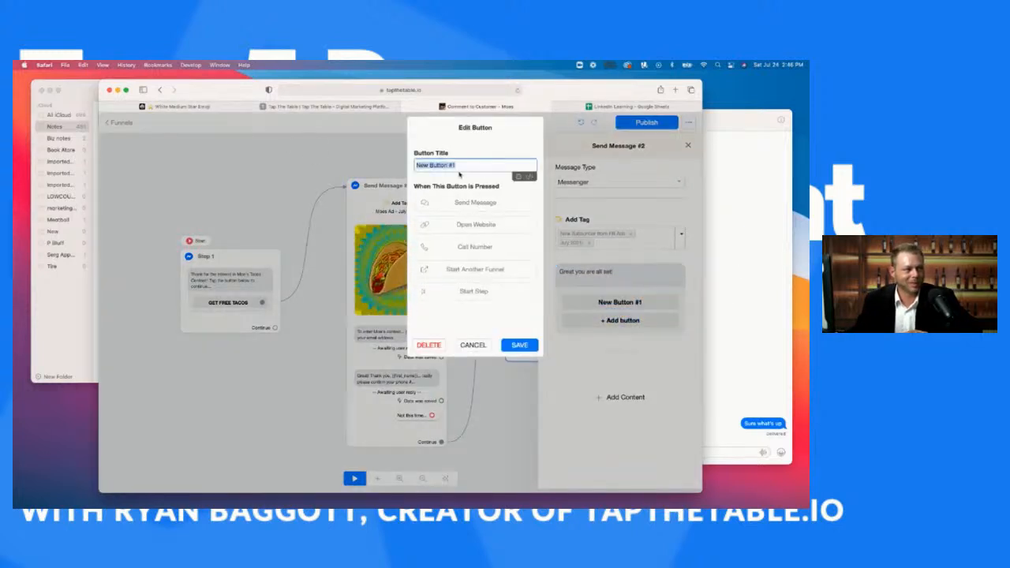
text(Order)
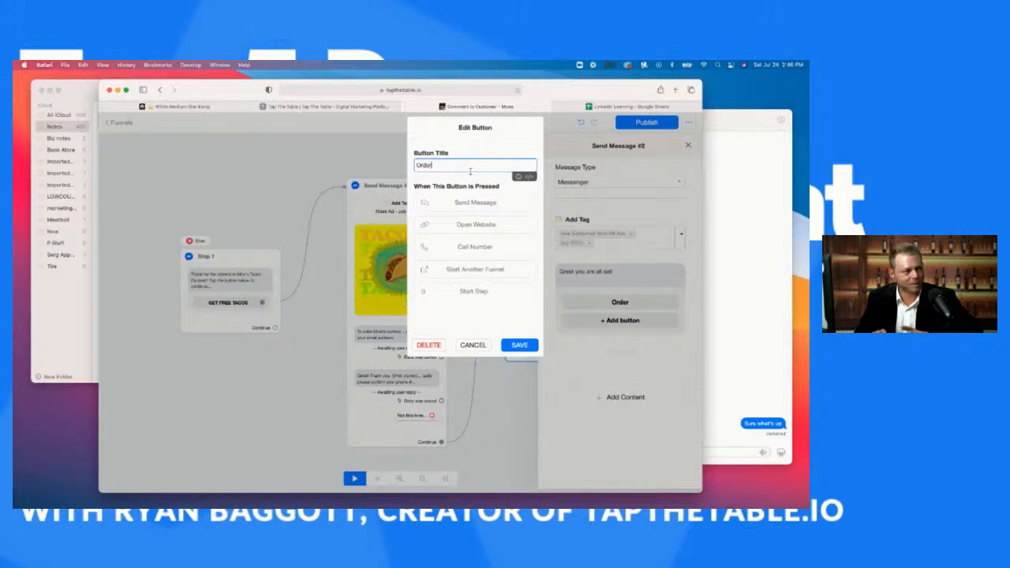
text( On Website)
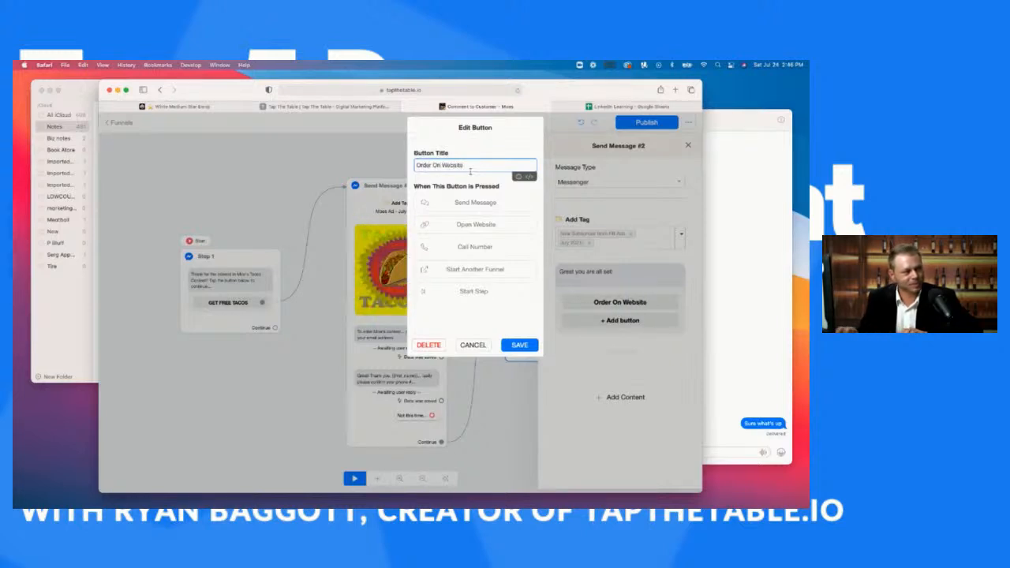
click(472, 224)
text(moes.com)
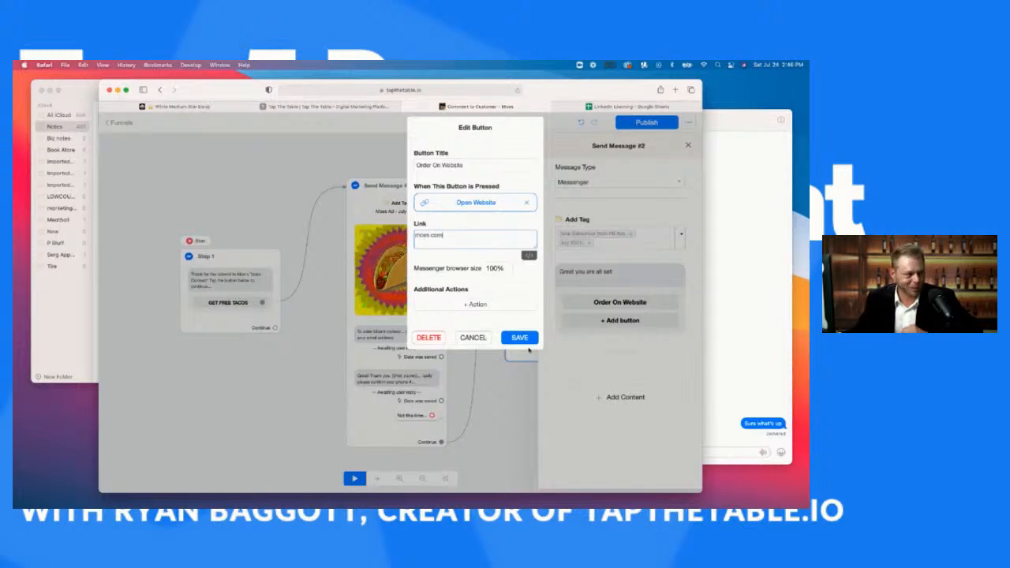
click(521, 337)
Add a second button titled "Order Fast on FB" that starts the funnel "TTT - Restaurant Menu - List of Categories".
click(616, 321)
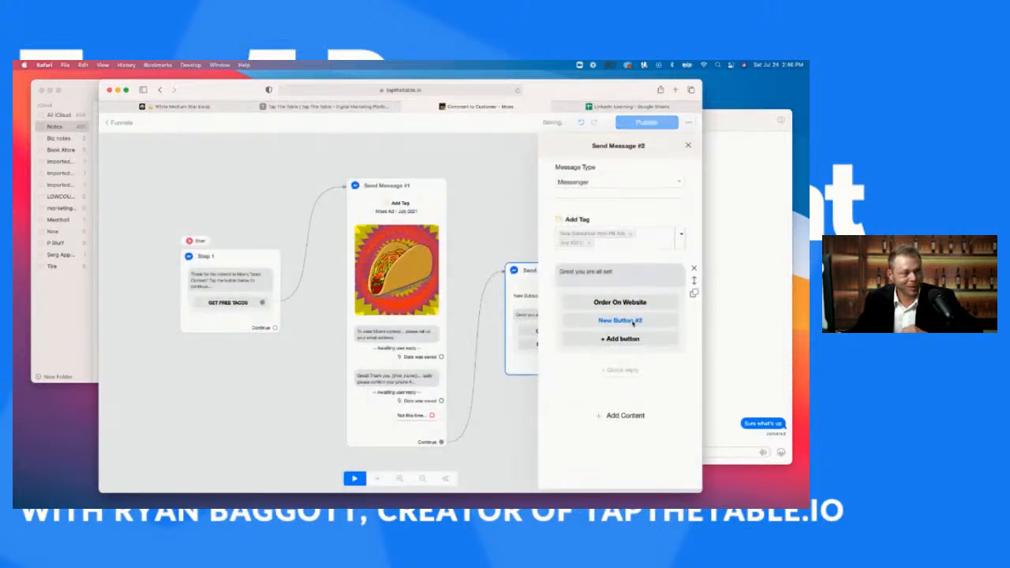
drag(459, 165, 396, 166)
text(Order Fast on FB)
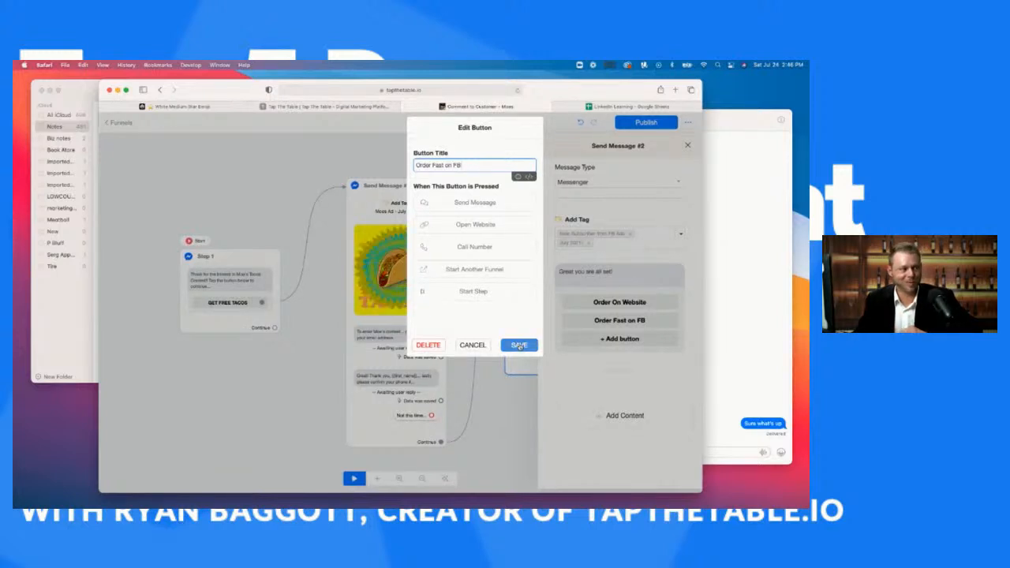
click(484, 270)
click(606, 198)
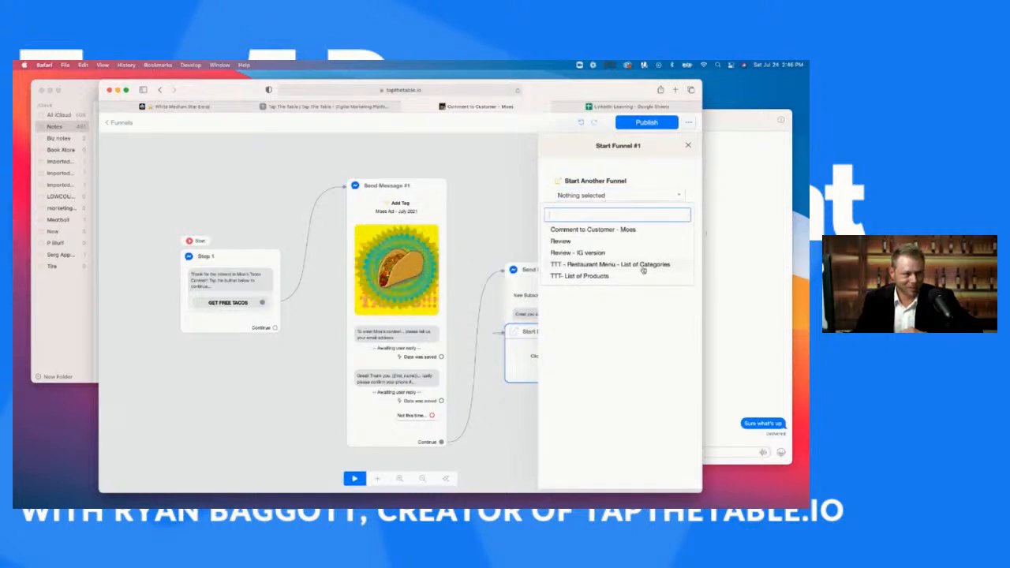
click(643, 268)
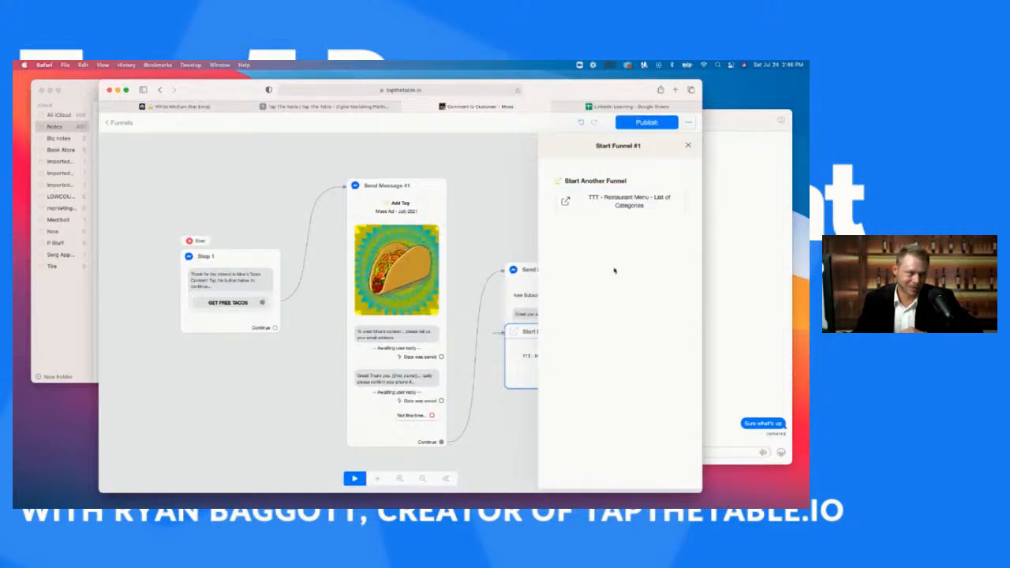
Arrange the funnel so Send Message #1, Send Message #2 and Start Funnel #1 sit in order beside one another on the canvas.
drag(583, 359, 711, 335)
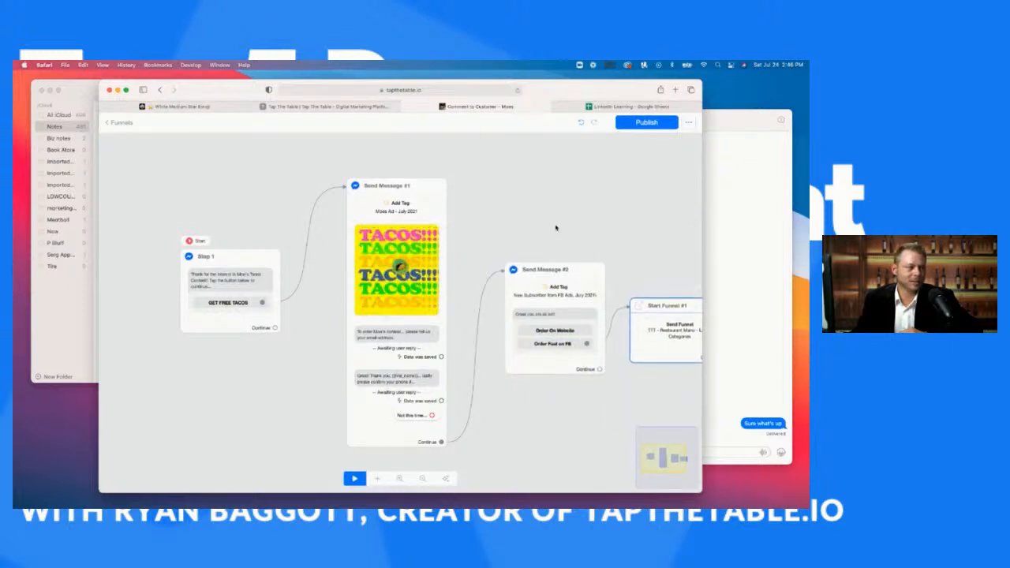
scroll(557, 228, down, 2)
drag(553, 227, 444, 243)
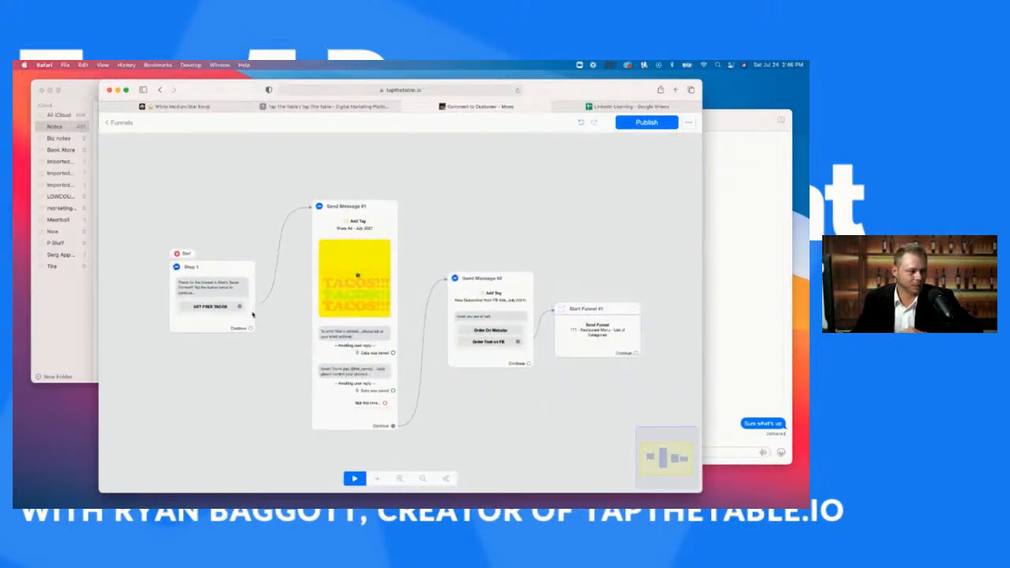
click(342, 300)
click(489, 284)
drag(490, 284, 462, 244)
drag(590, 309, 597, 251)
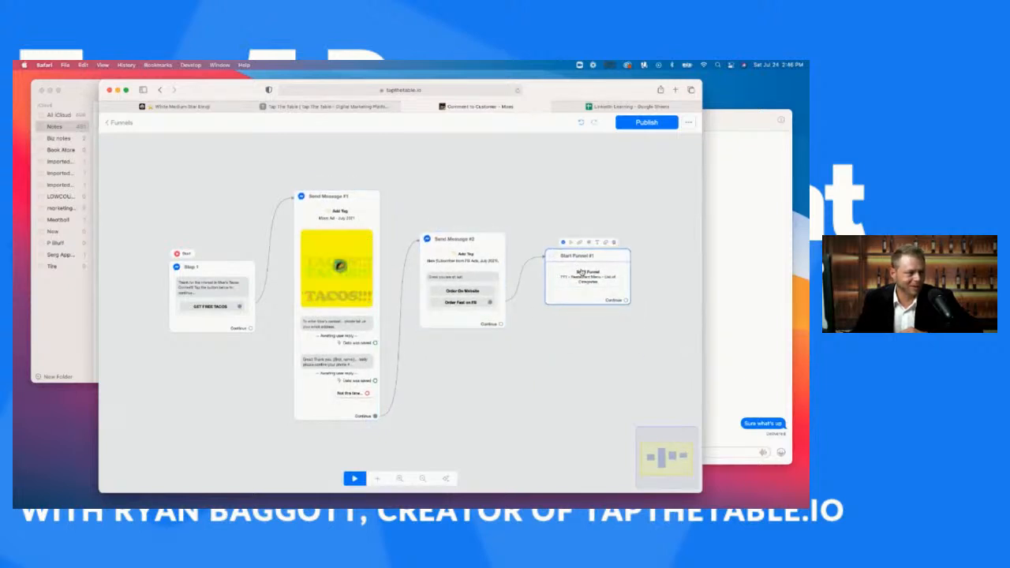
click(199, 294)
scroll(199, 294, up, 1)
scroll(198, 293, up, 3)
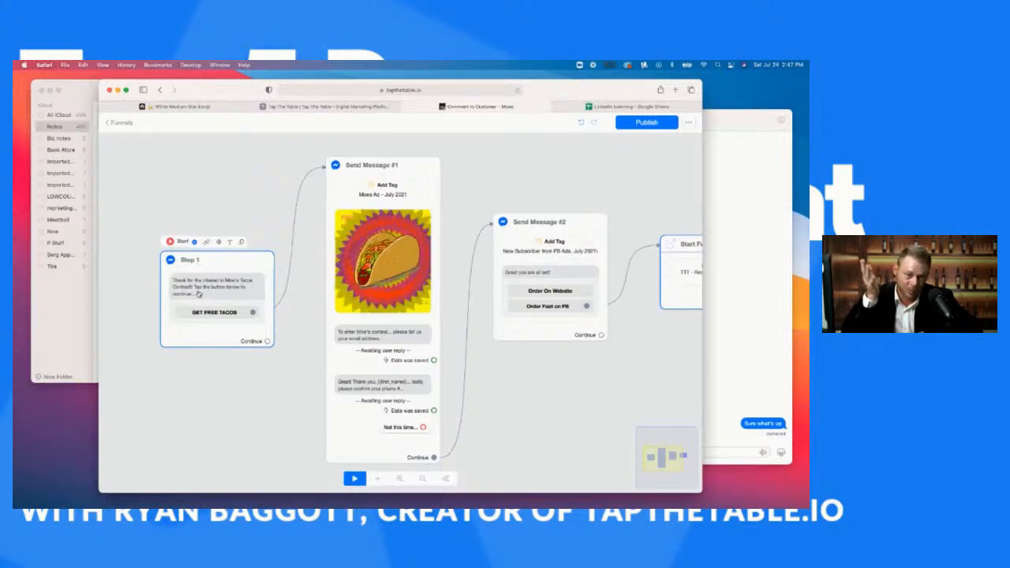
click(383, 260)
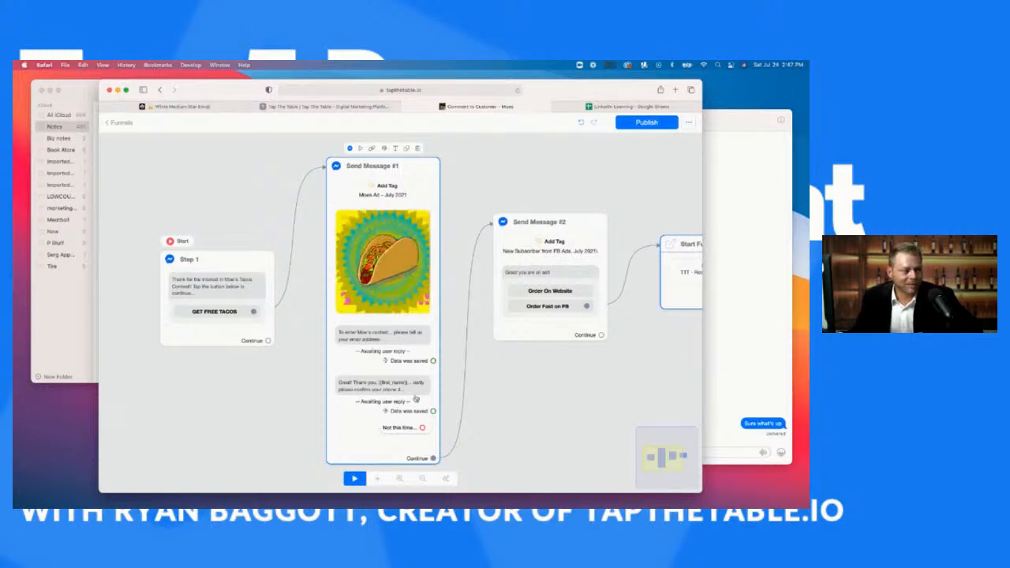
drag(517, 407, 465, 394)
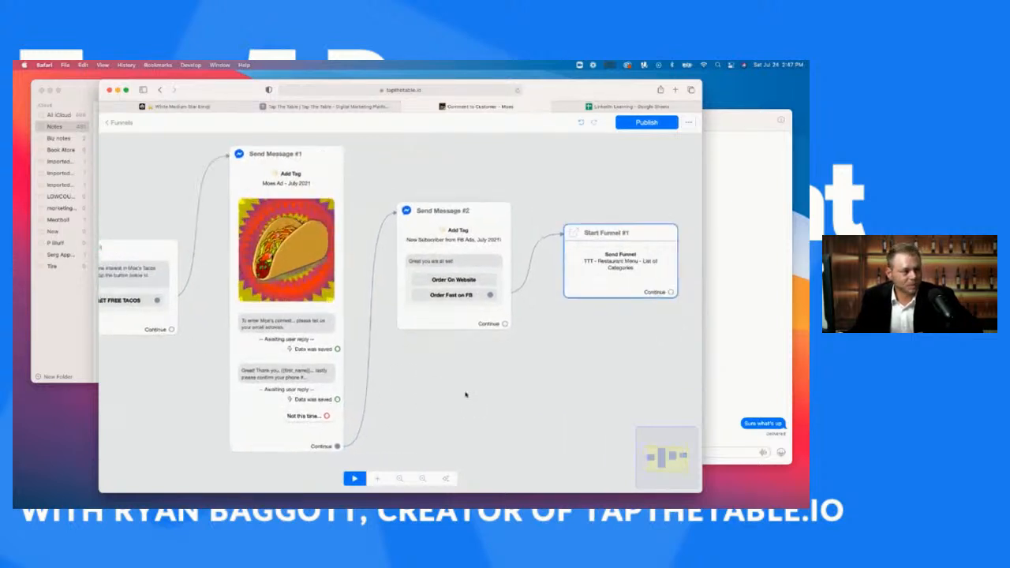
Add a Google Sheets action below the buttons in Send Message #2.
click(473, 289)
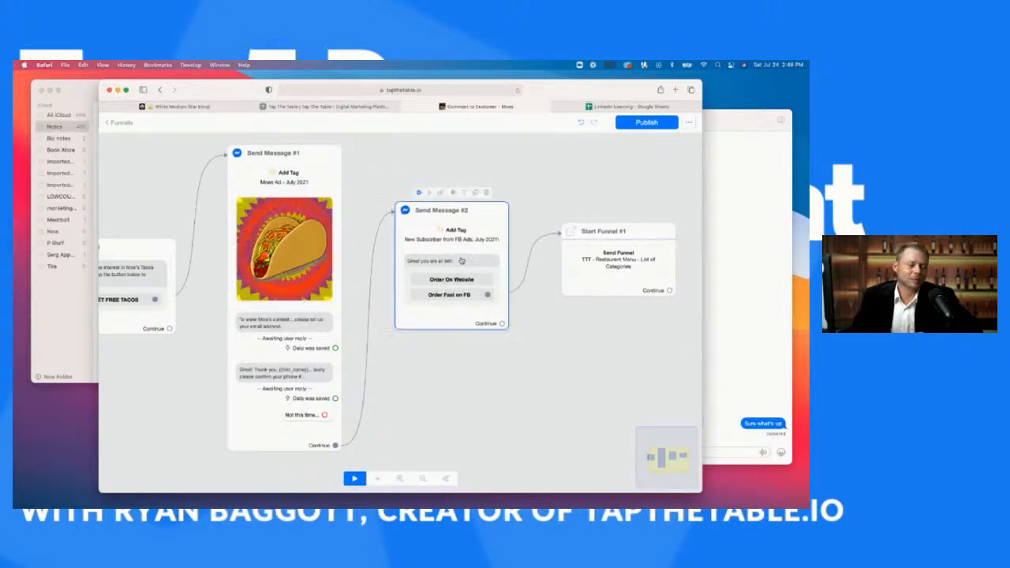
click(450, 320)
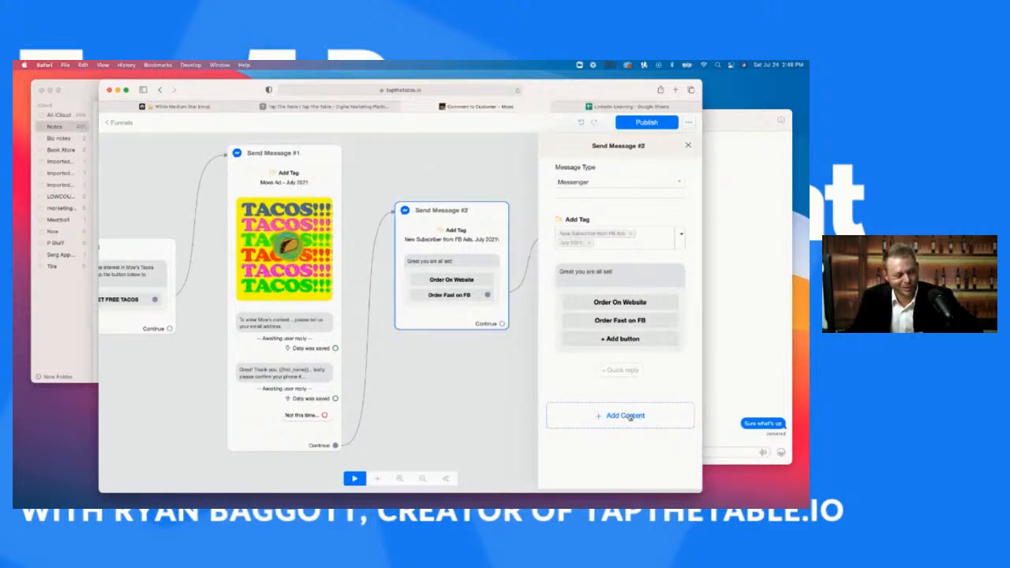
click(645, 418)
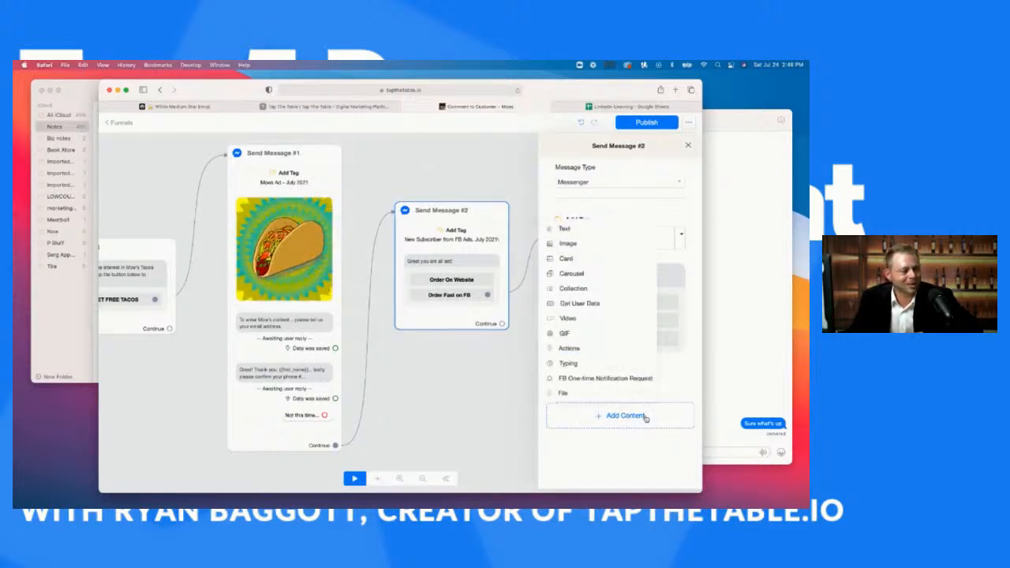
click(576, 350)
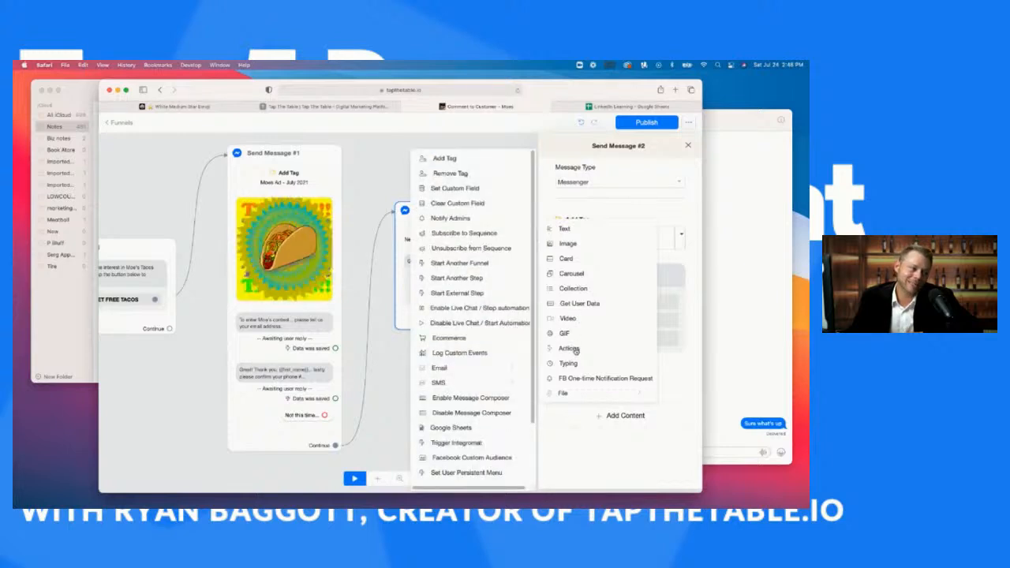
click(446, 428)
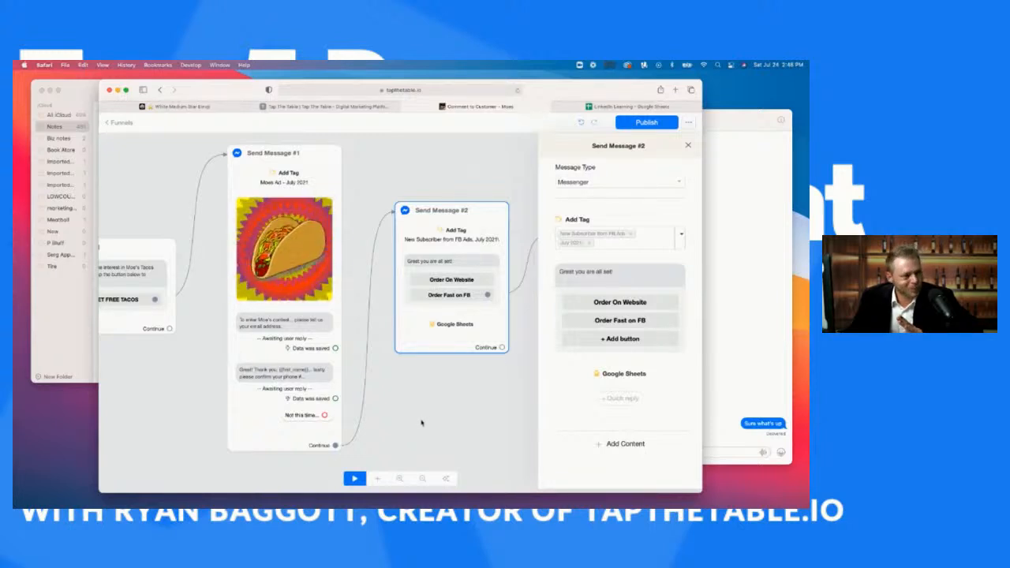
Set the Google Sheets action to send data to the Reviews worksheet of the LinkedIn Learning spreadsheet.
click(637, 376)
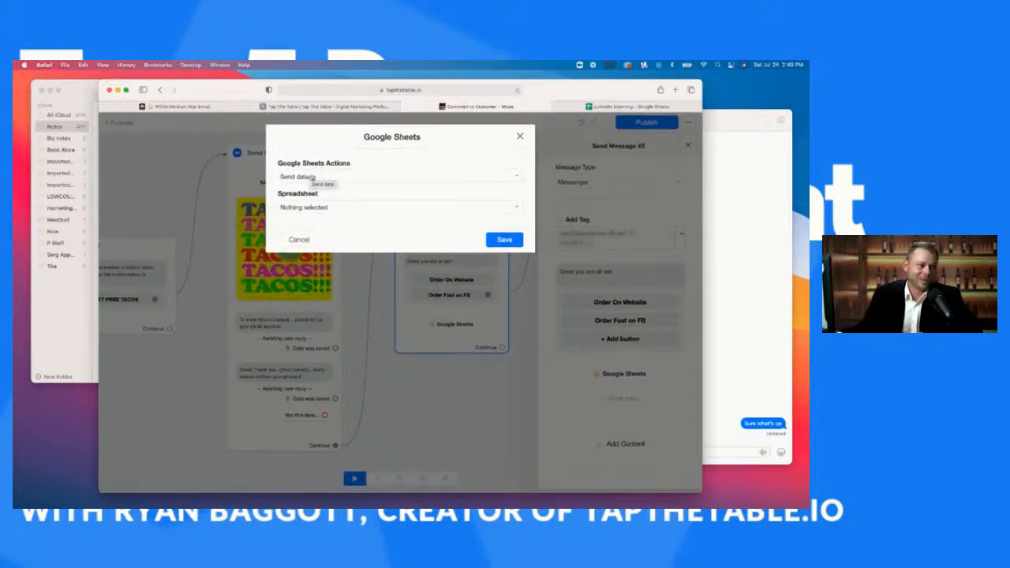
click(317, 207)
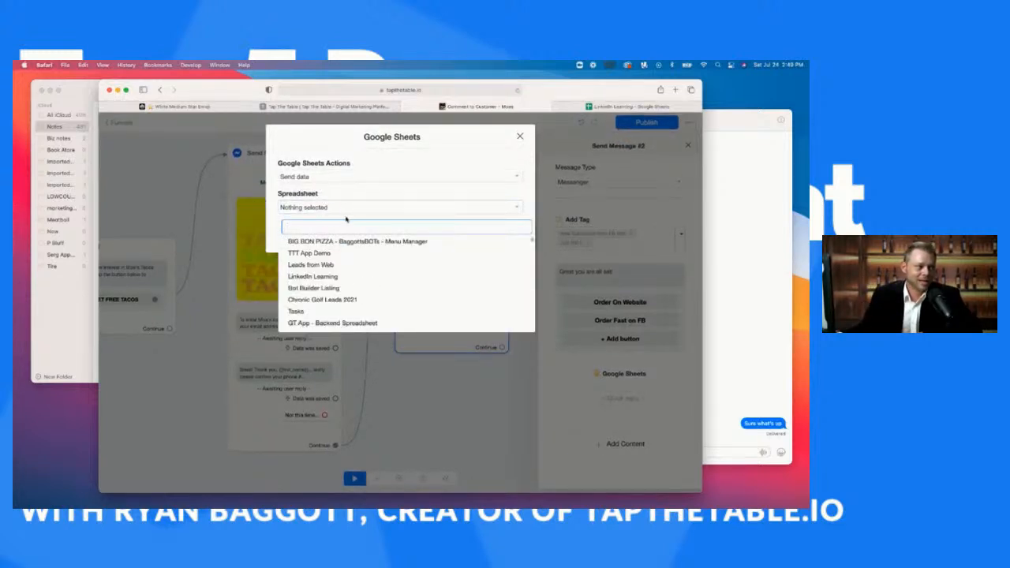
click(316, 276)
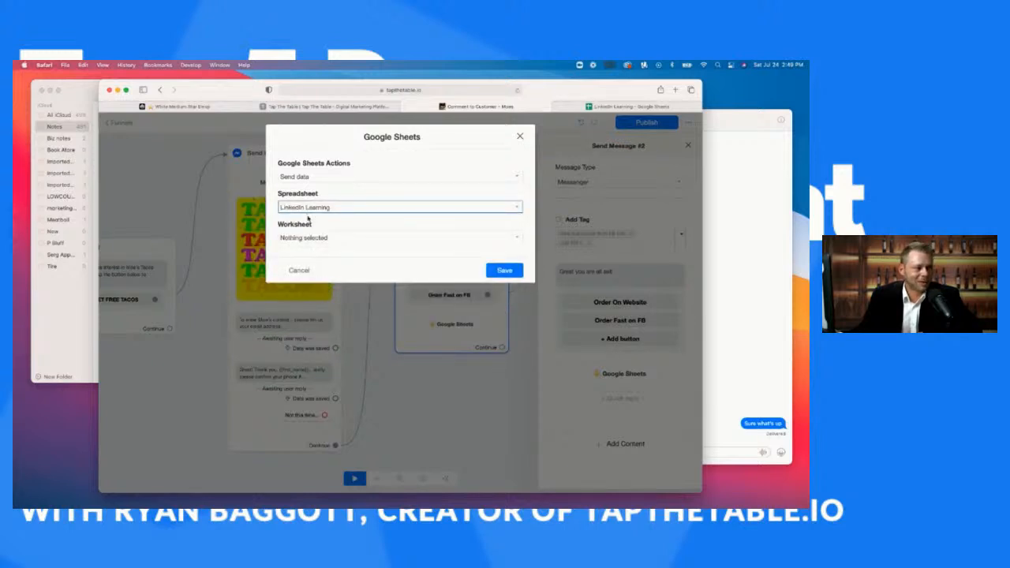
click(351, 240)
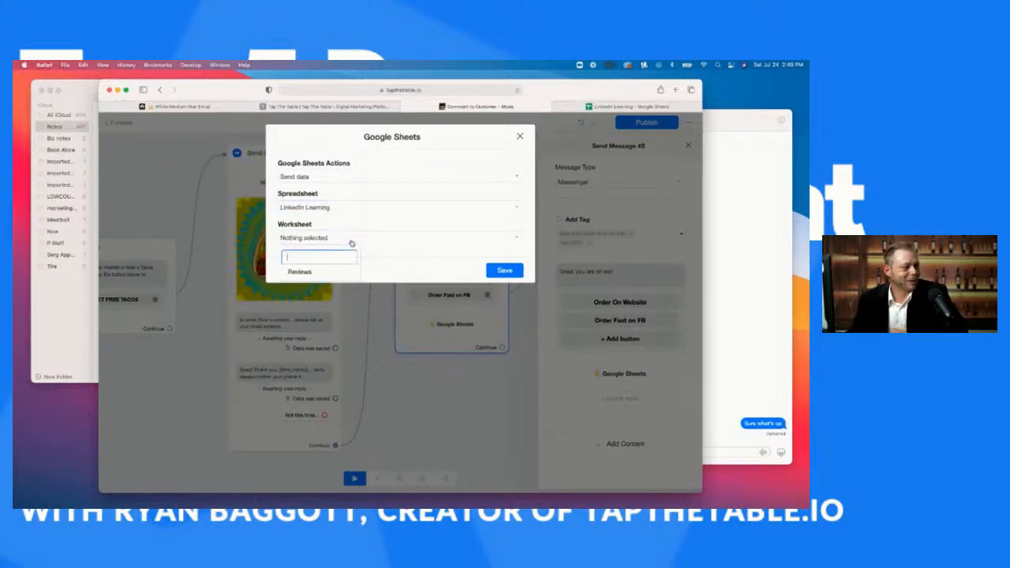
click(298, 272)
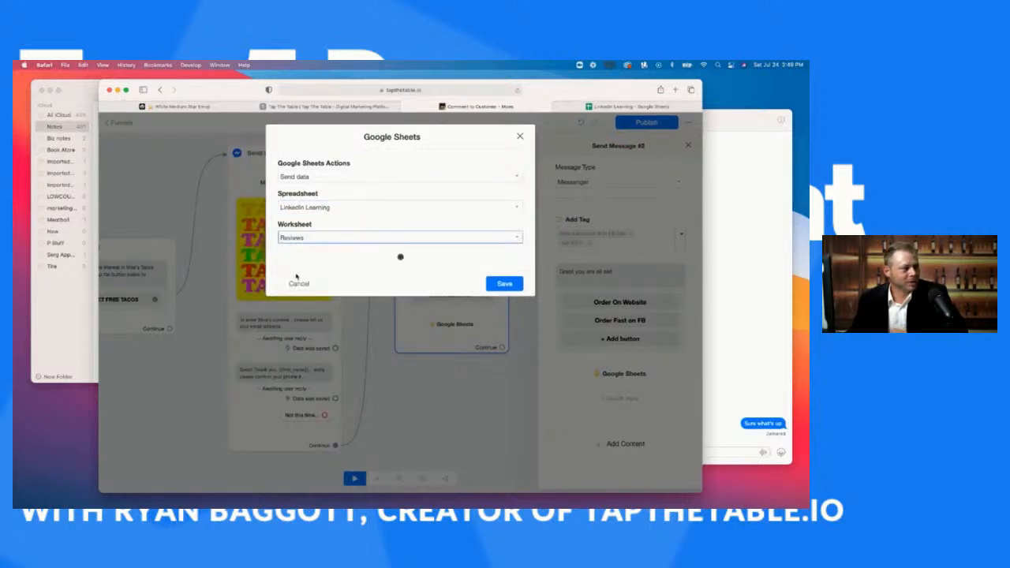
Examine the column headings on the Reviews worksheet of the LinkedIn Learning spreadsheet, and cancel the Google Sheets action settings in the funnel.
click(623, 106)
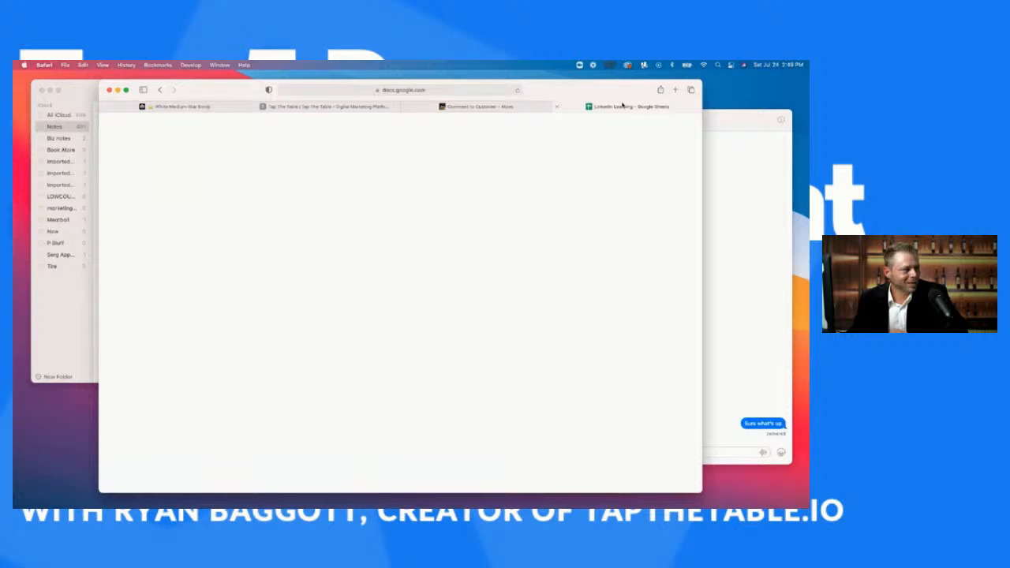
click(316, 232)
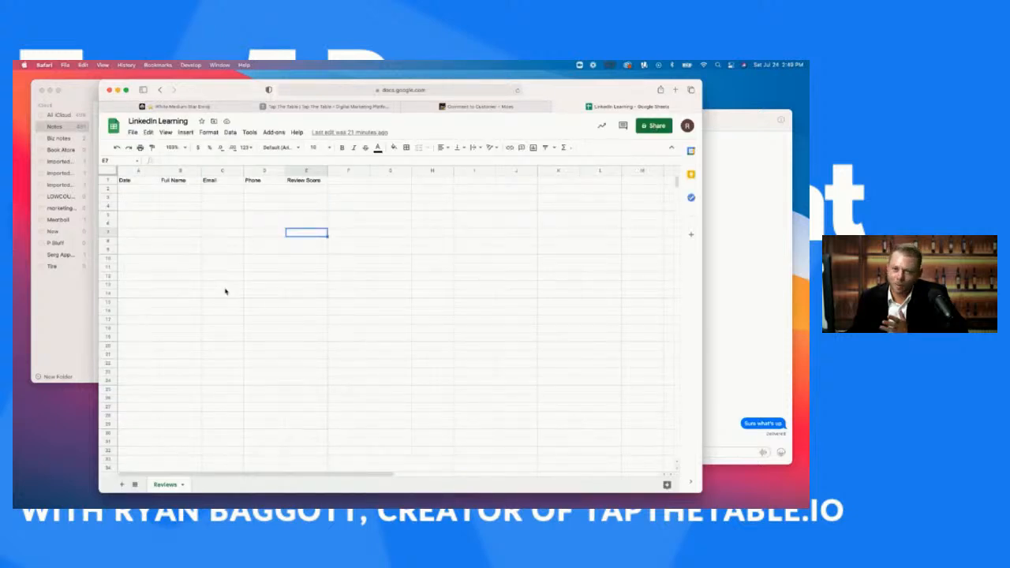
scroll(130, 190, down, 1)
scroll(123, 189, up, 1)
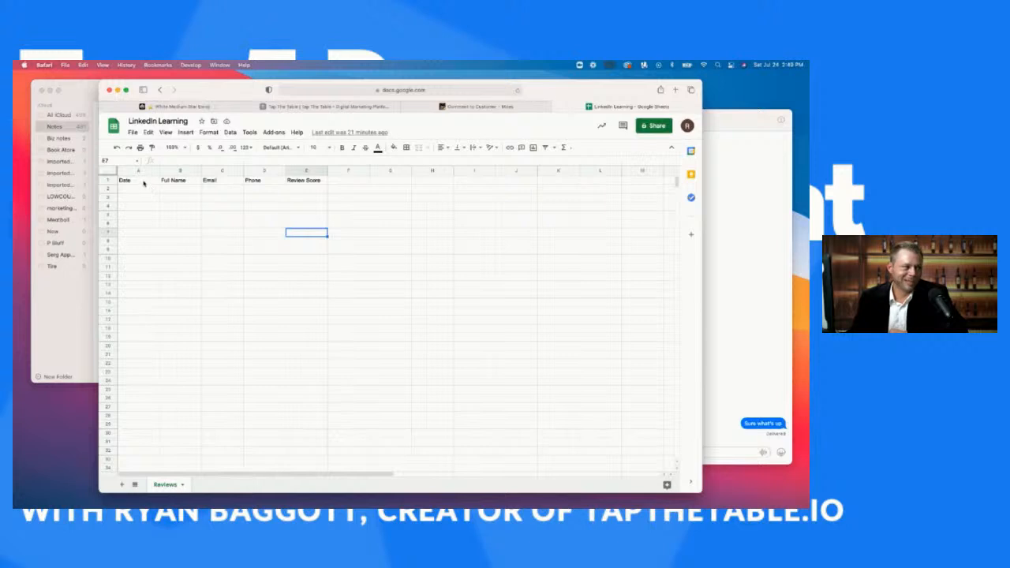
click(140, 180)
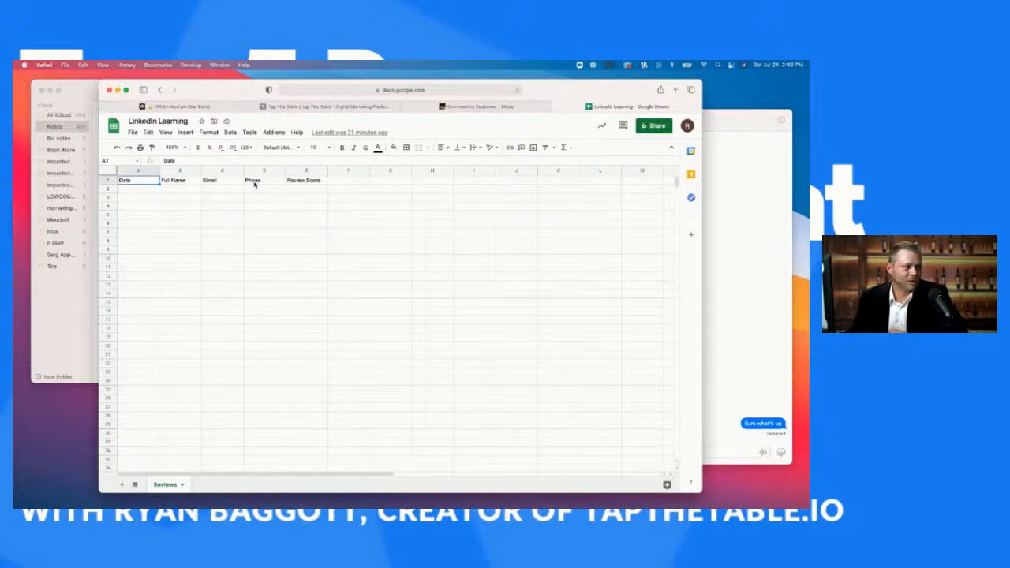
click(139, 191)
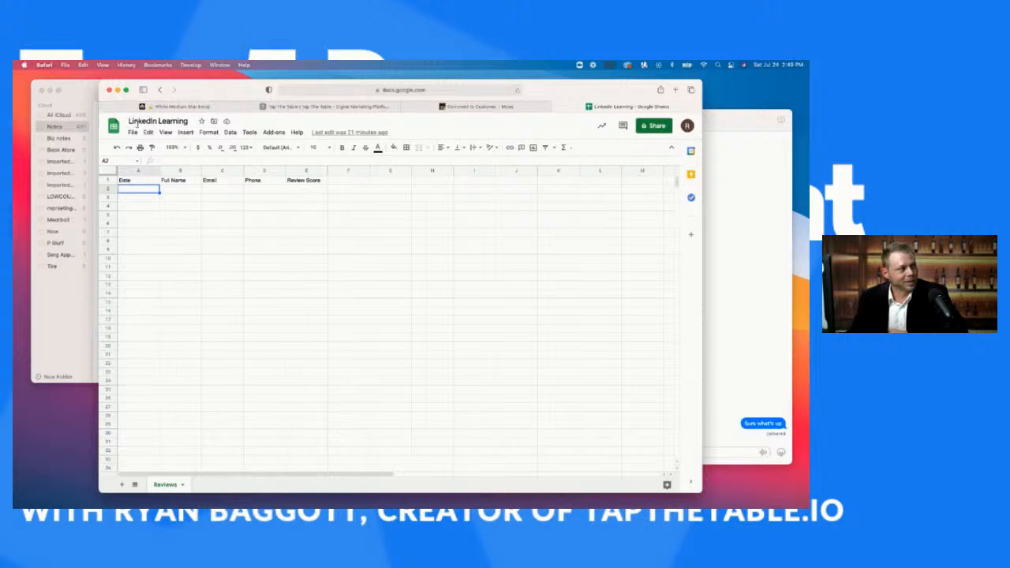
click(479, 108)
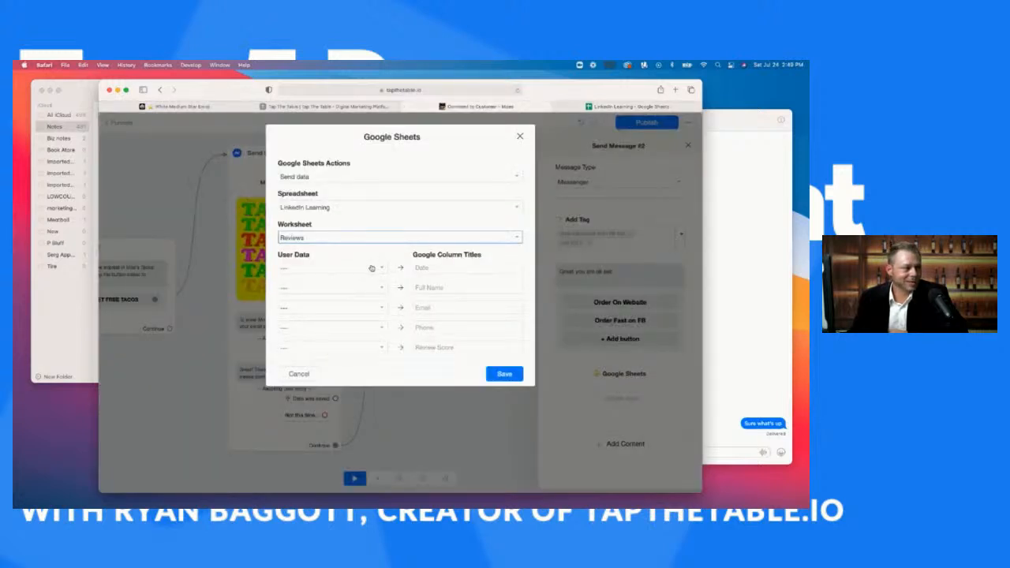
click(299, 374)
Copy the header cells A1:E1 of the Reviews worksheet in the LinkedIn Learning spreadsheet and add a new sheet.
click(617, 106)
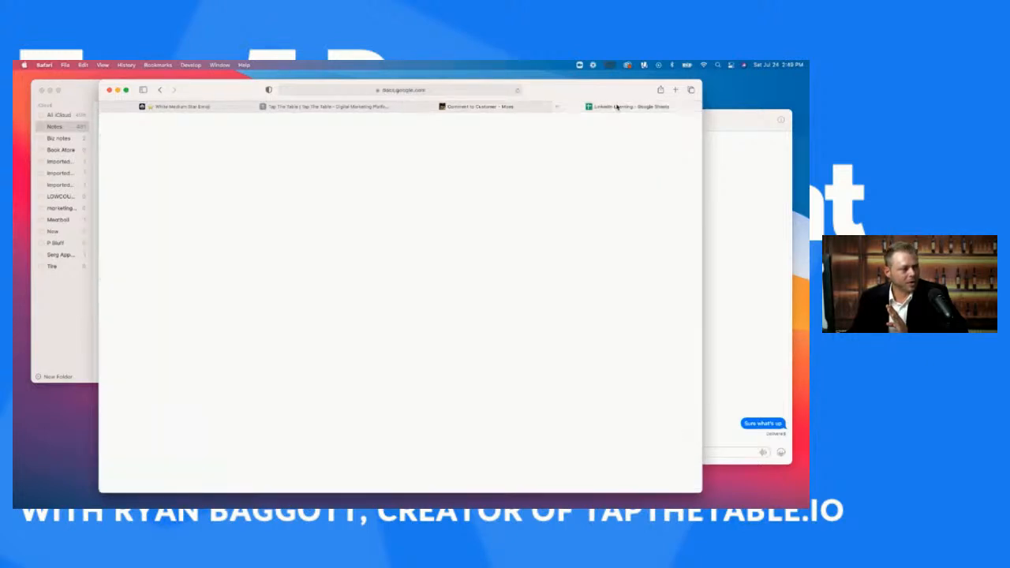
drag(147, 183, 324, 182)
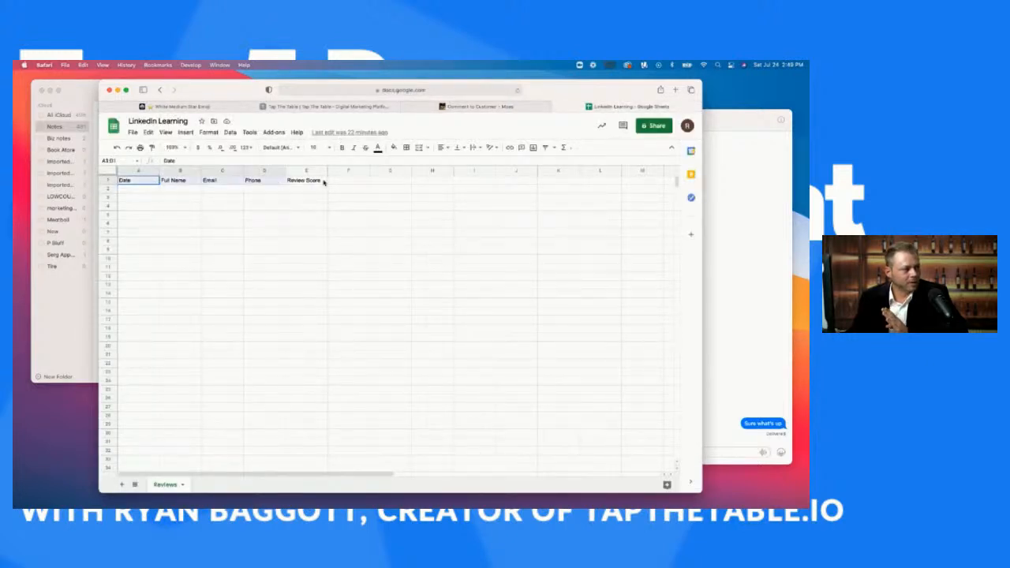
key(super+c)
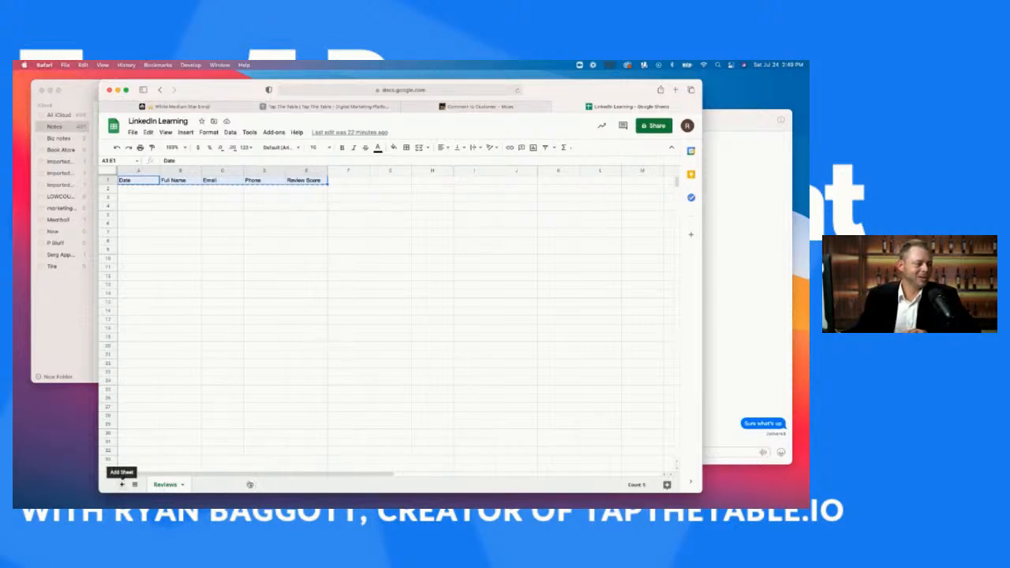
click(122, 484)
drag(707, 438, 705, 466)
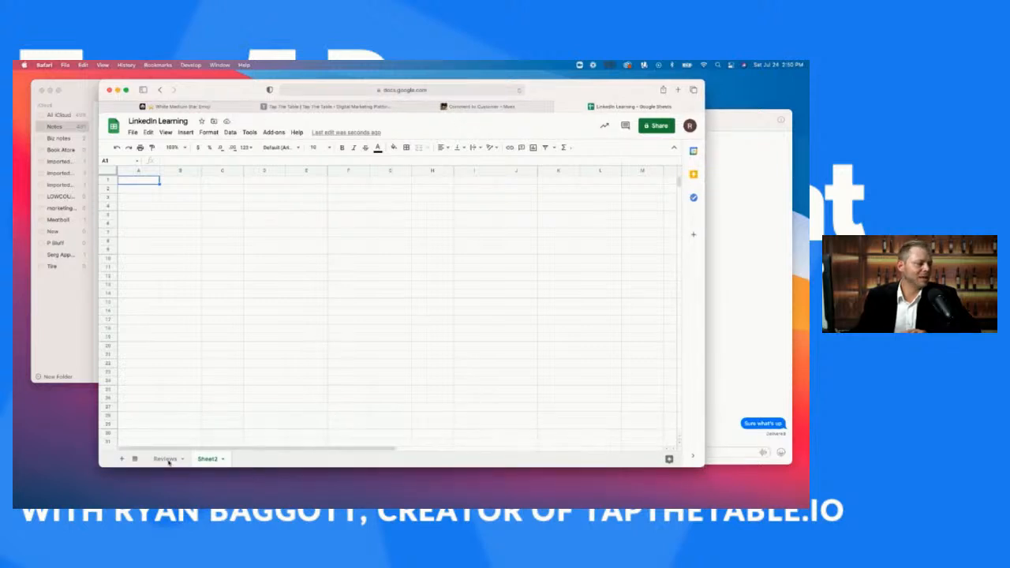
Rename the new sheet in the LinkedIn Learning spreadsheet as Contest.
double_click(209, 458)
text(Contest)
click(288, 338)
Paste the copied headers into row 1 of the Contest sheet from A1 and clear the Review Score column.
click(150, 184)
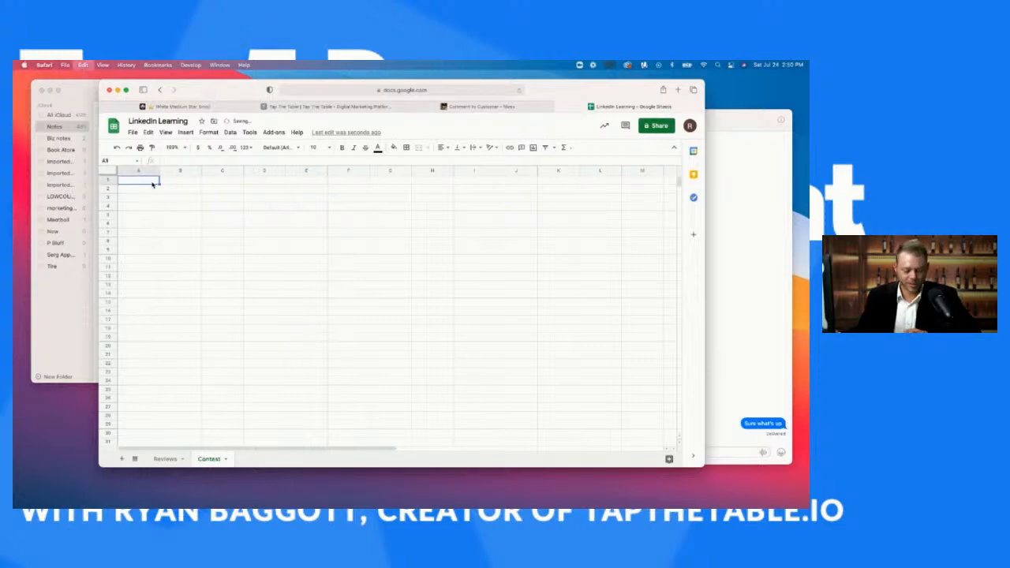
key(ctrl+v)
click(299, 170)
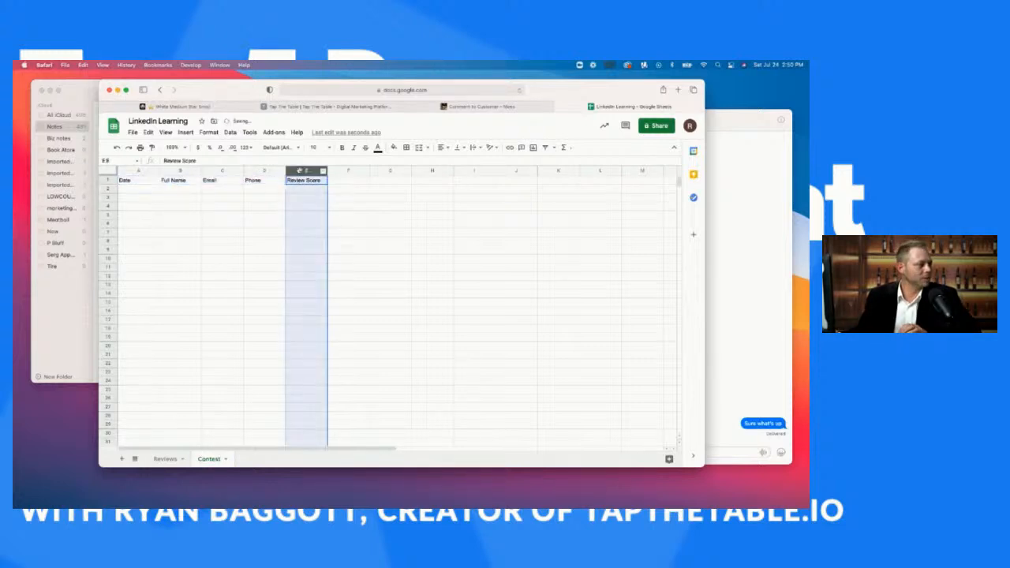
key(Delete)
click(337, 303)
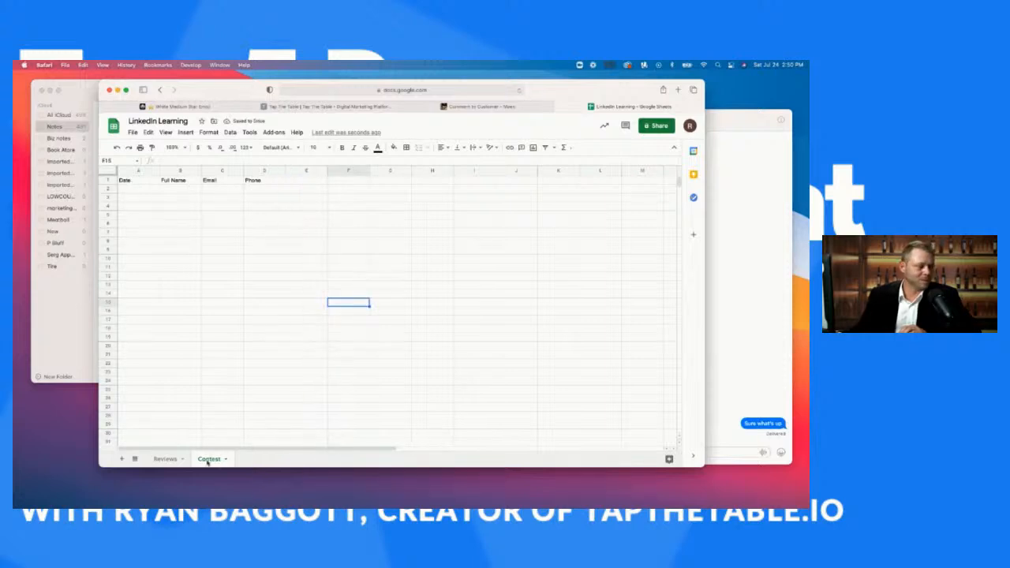
Back in the funnel, set Send Message #2's Google Sheets action to send data to the Contest worksheet of the LinkedIn Learning spreadsheet.
click(485, 111)
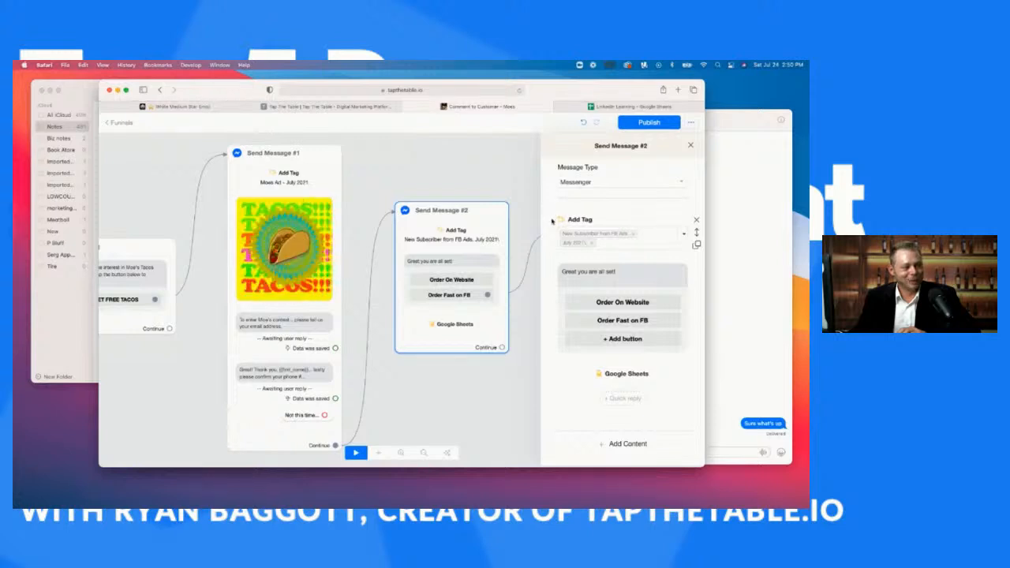
click(628, 377)
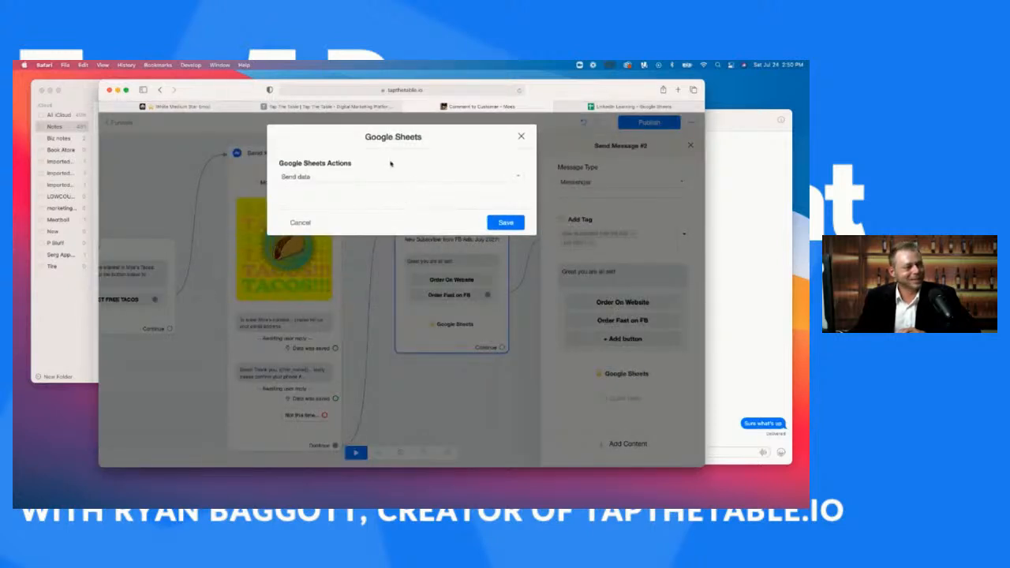
click(348, 208)
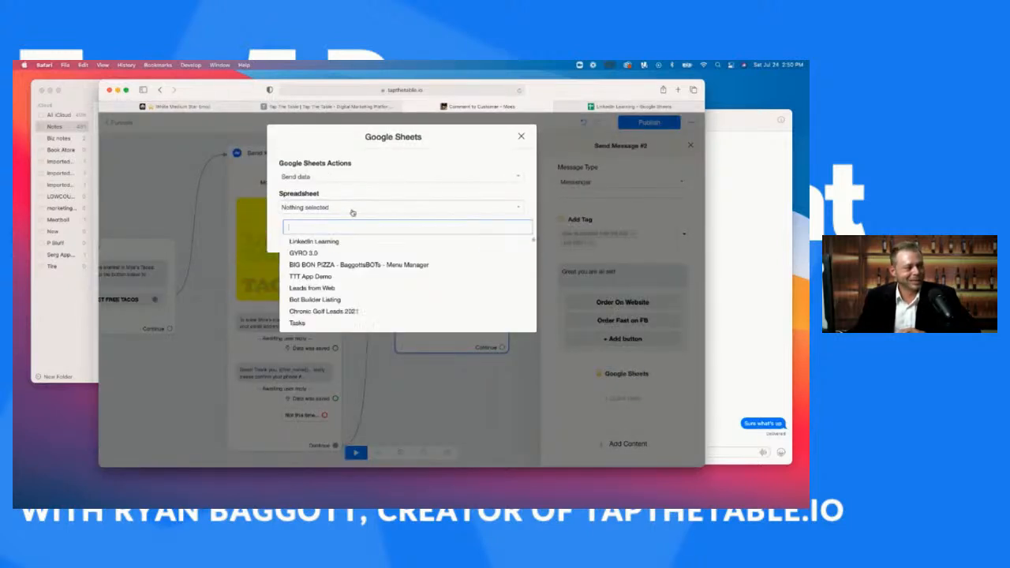
click(306, 242)
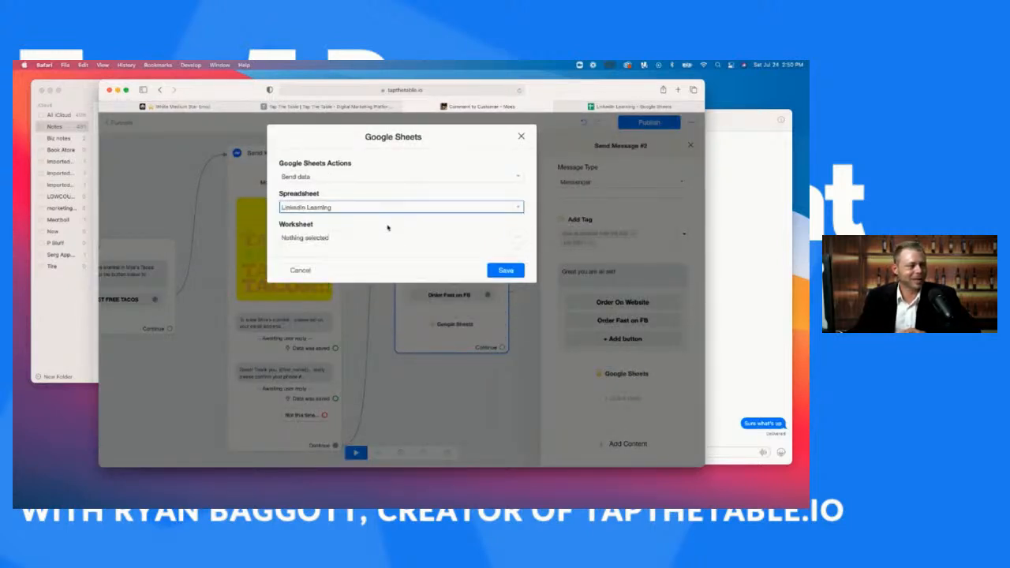
click(308, 242)
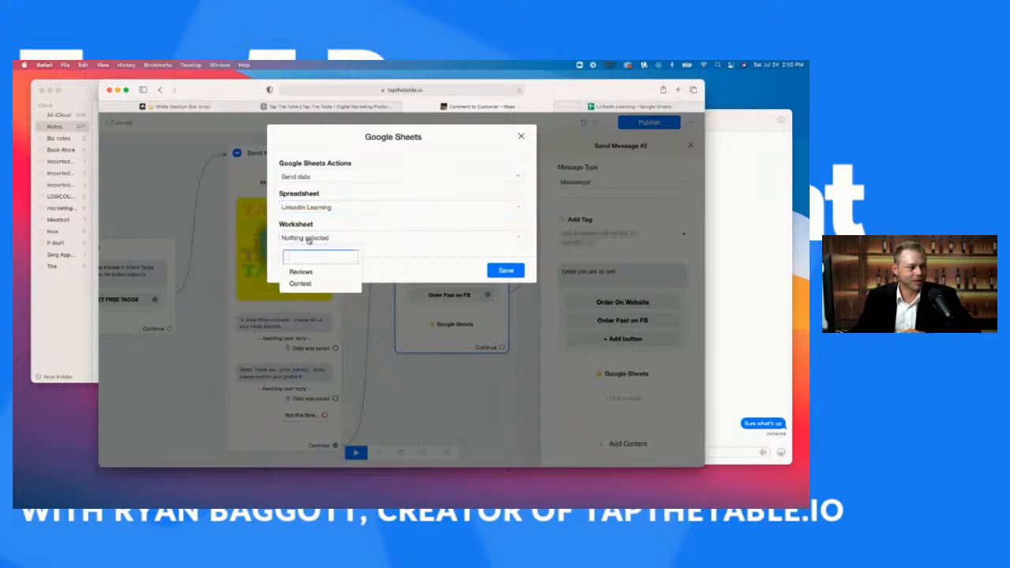
click(299, 282)
Map Last Interaction to the Date column and Full Name to the Full Name column in the Google Sheets action.
click(316, 271)
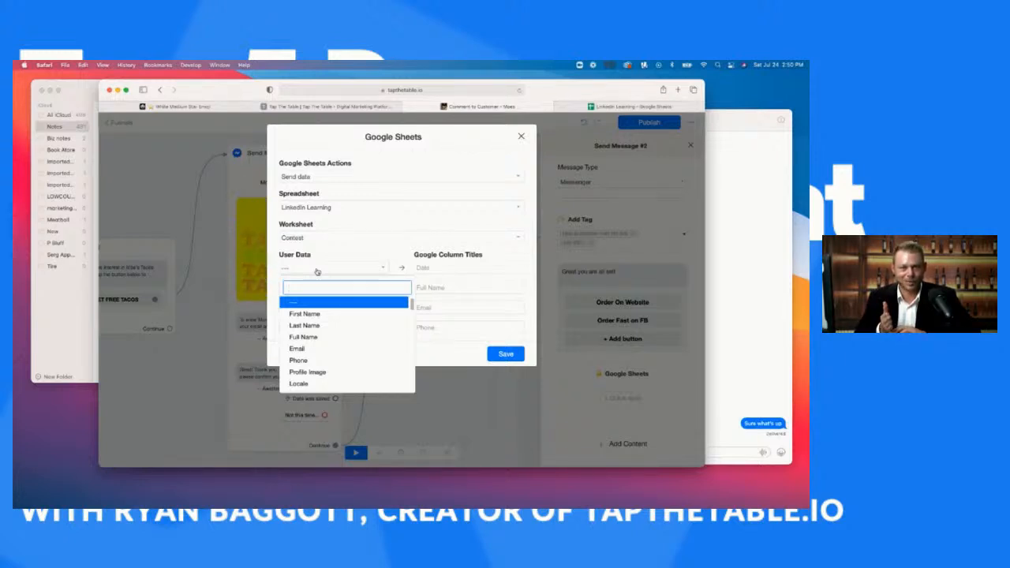
text(las)
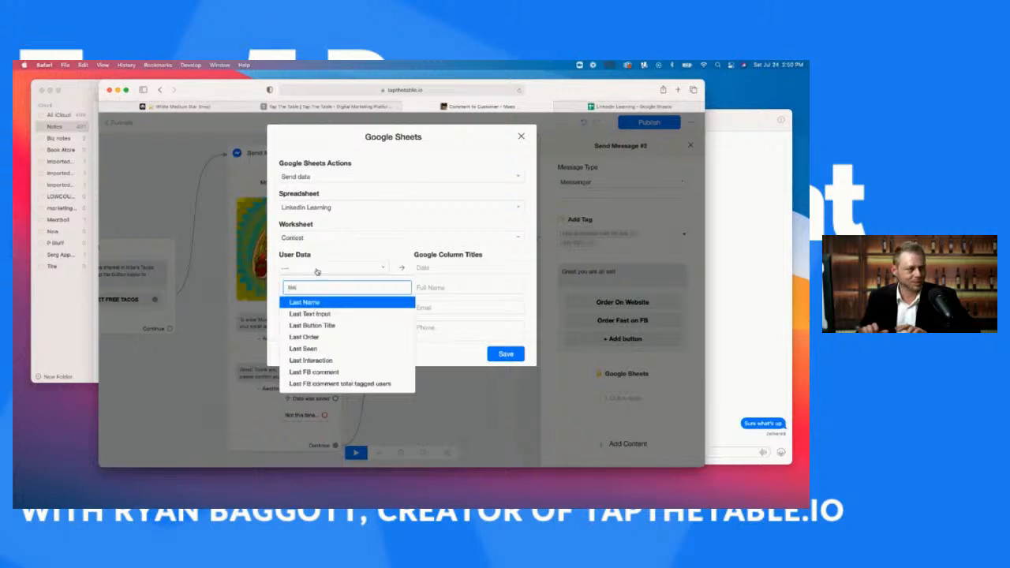
click(322, 360)
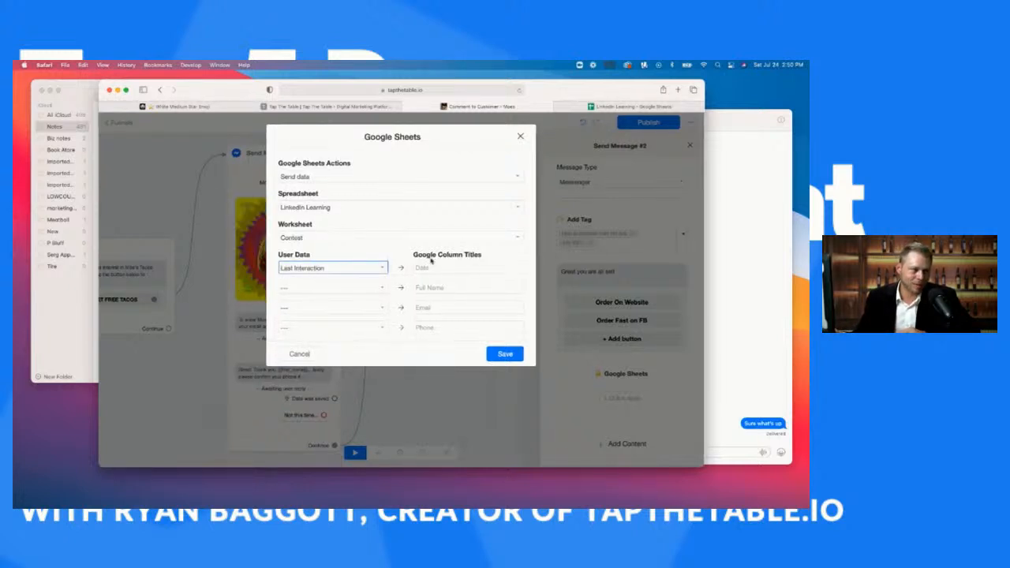
click(364, 289)
text(fu)
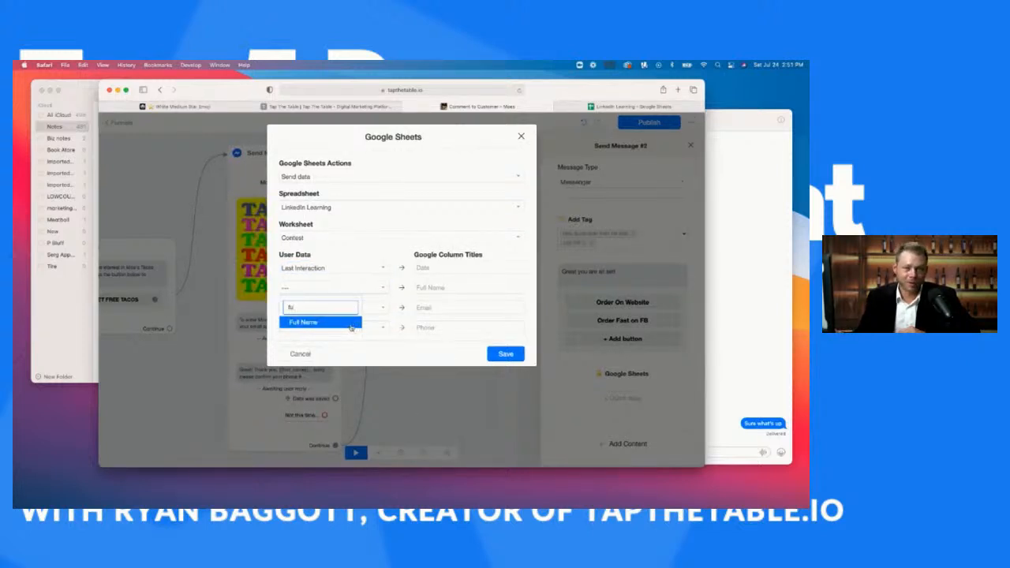
click(351, 323)
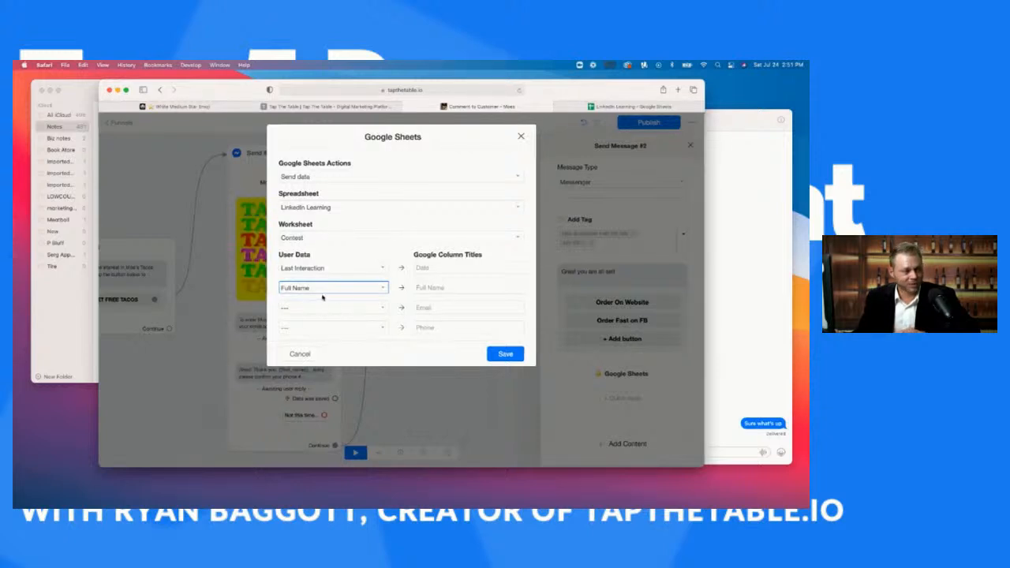
Map Email and Phone to their matching columns, save the Google Sheets action and close the Send Message #2 settings.
click(364, 310)
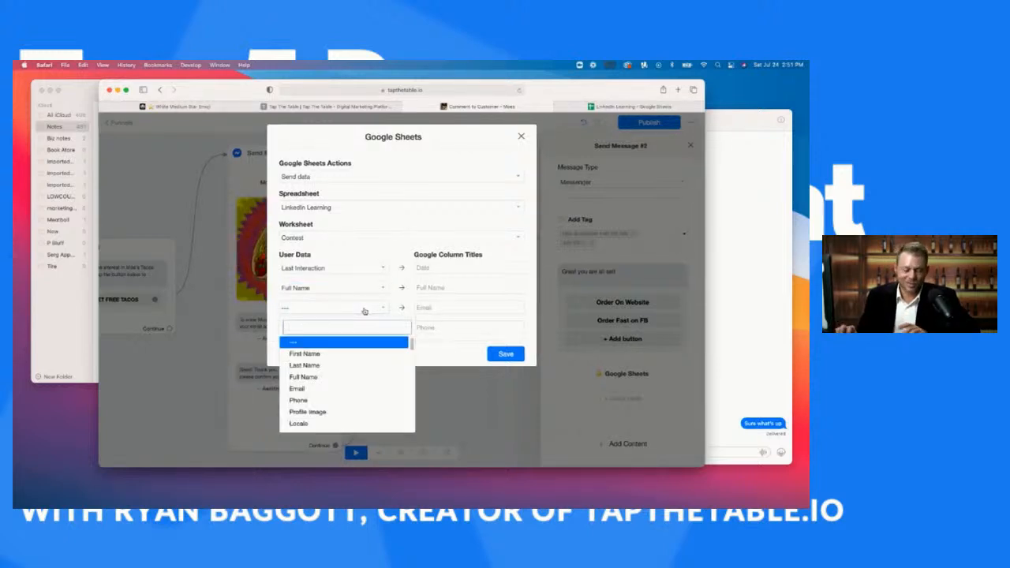
click(299, 388)
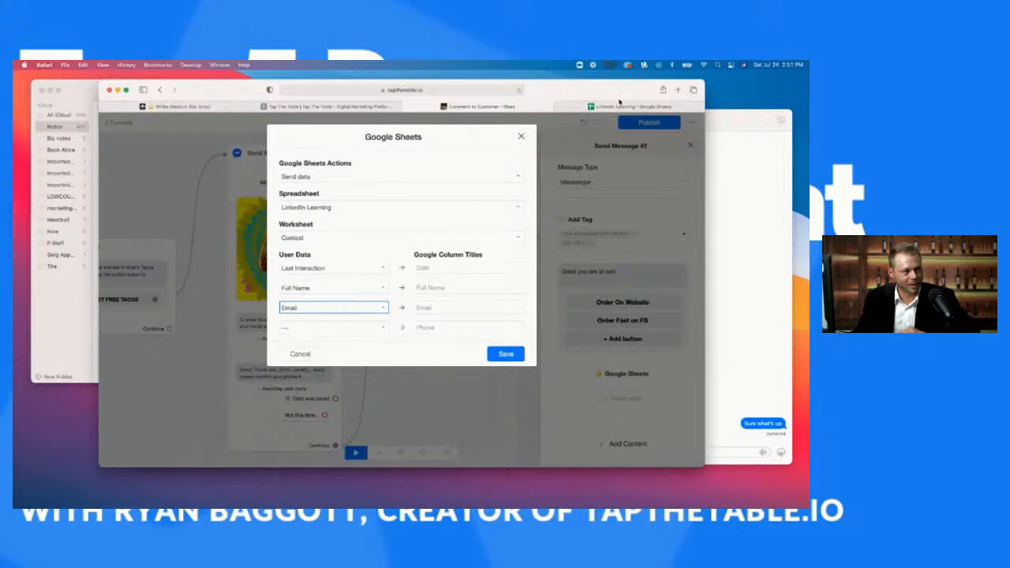
click(620, 103)
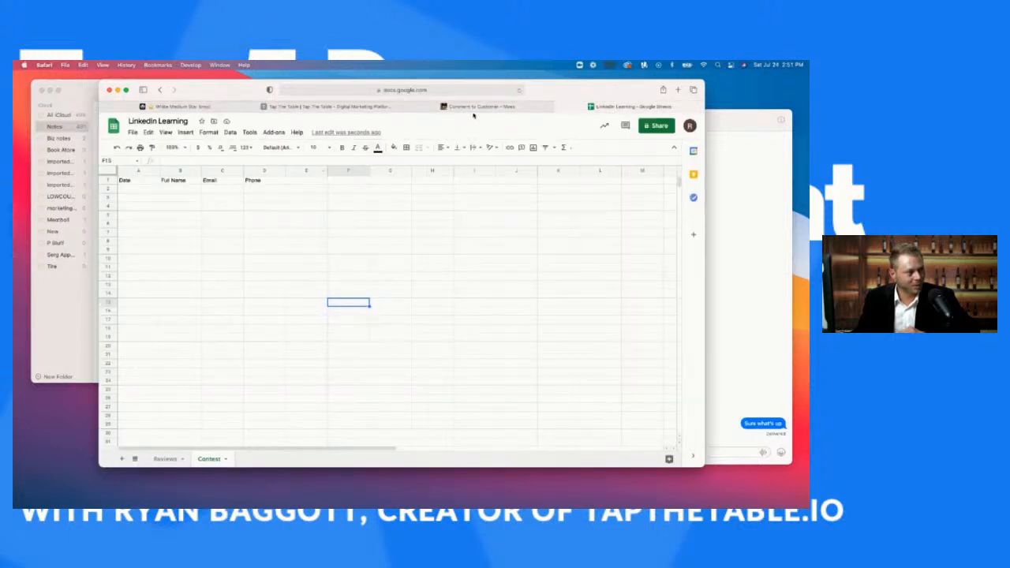
click(326, 106)
click(371, 326)
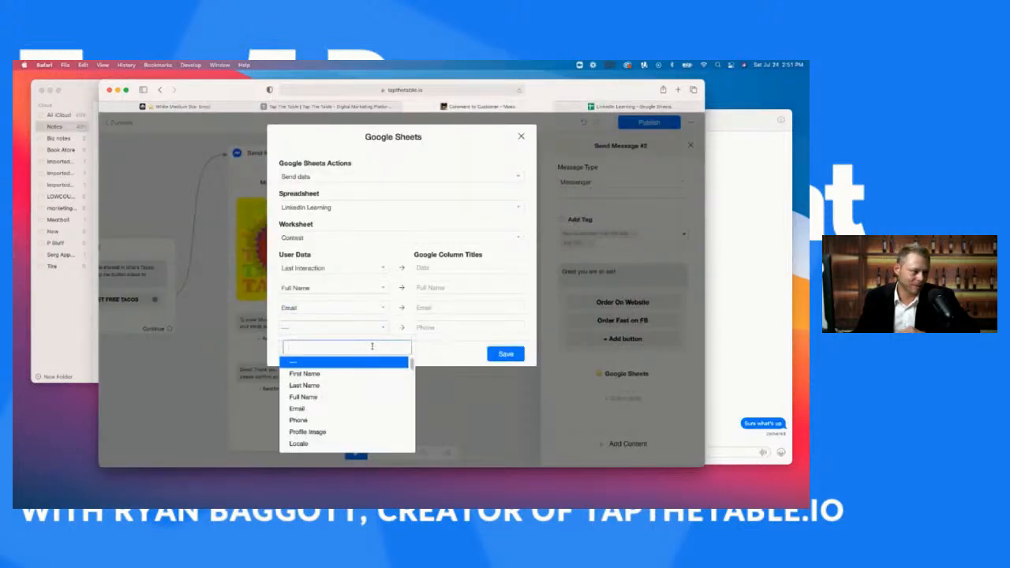
click(315, 420)
click(507, 355)
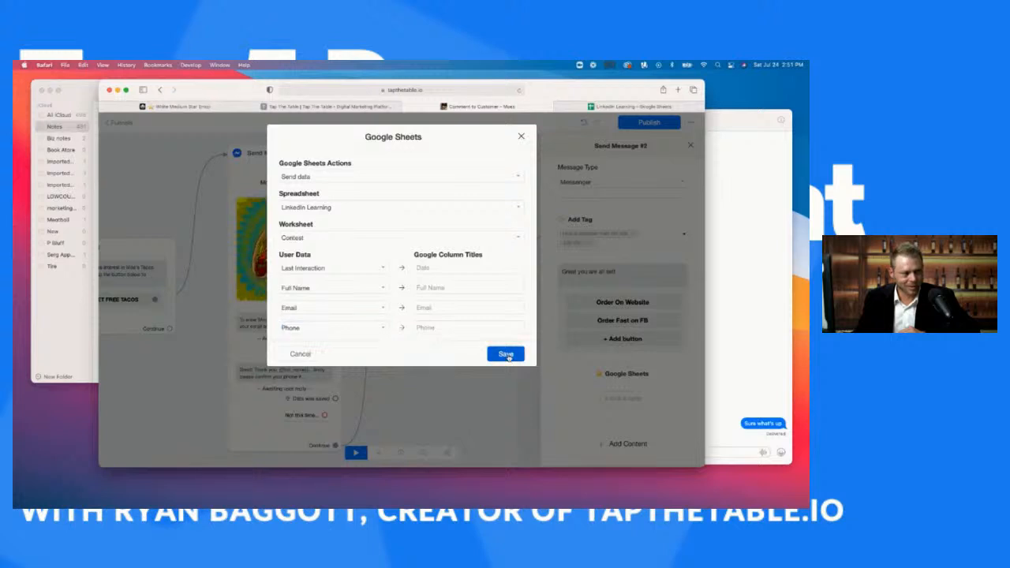
click(499, 385)
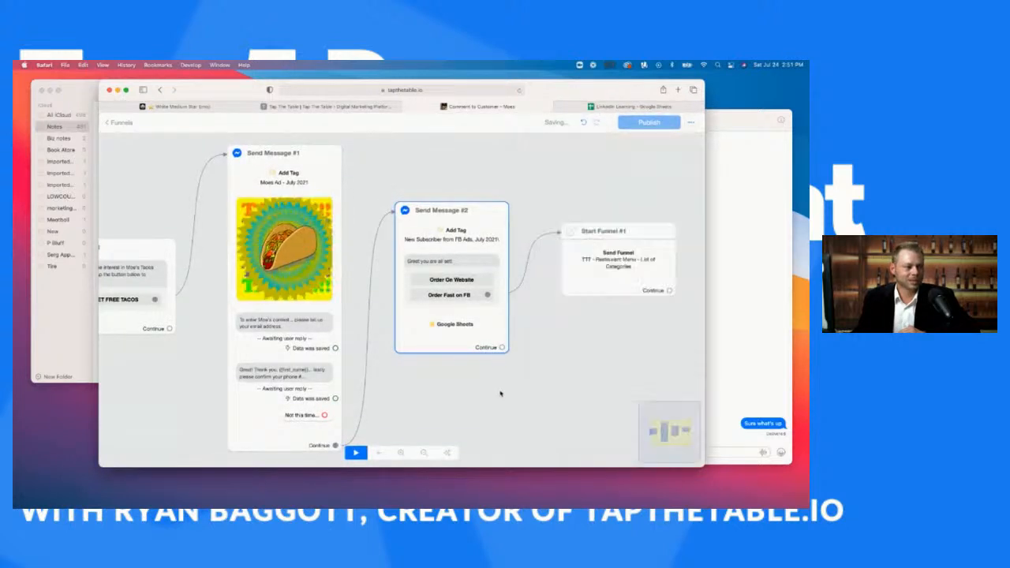
Publish the funnel and copy the Messenger link of its starting step, Step 1.
scroll(500, 393, down, 5)
drag(501, 393, 489, 357)
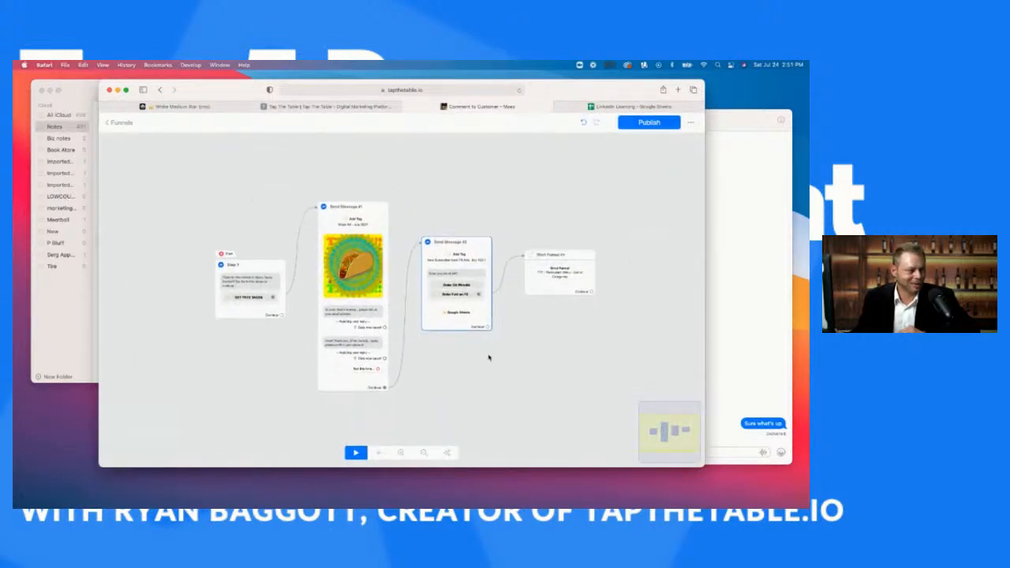
scroll(489, 357, up, 2)
click(645, 123)
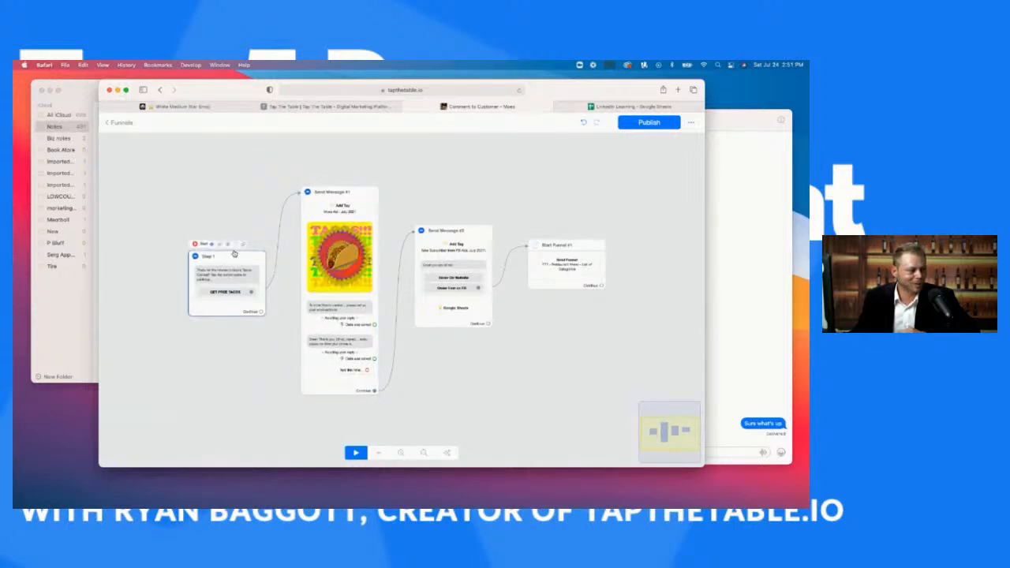
click(221, 247)
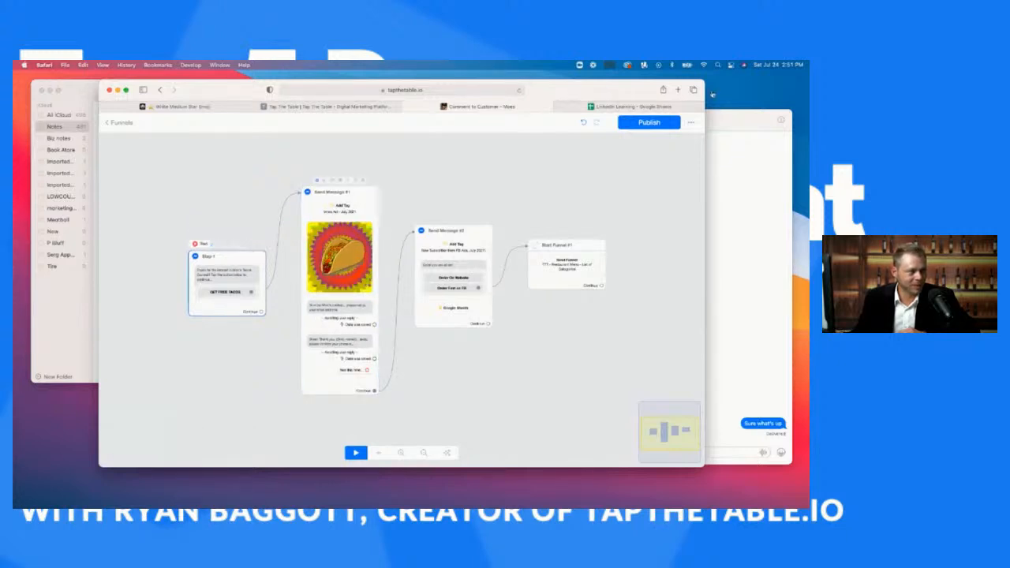
Open the copied Messenger link in a new browser tab.
key(super+t)
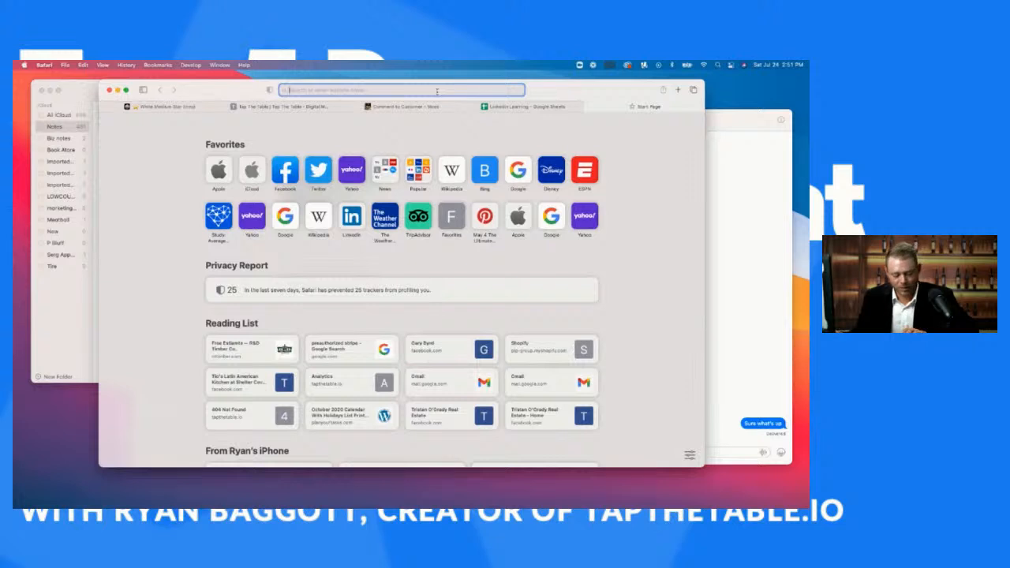
key(super+v)
key(Return)
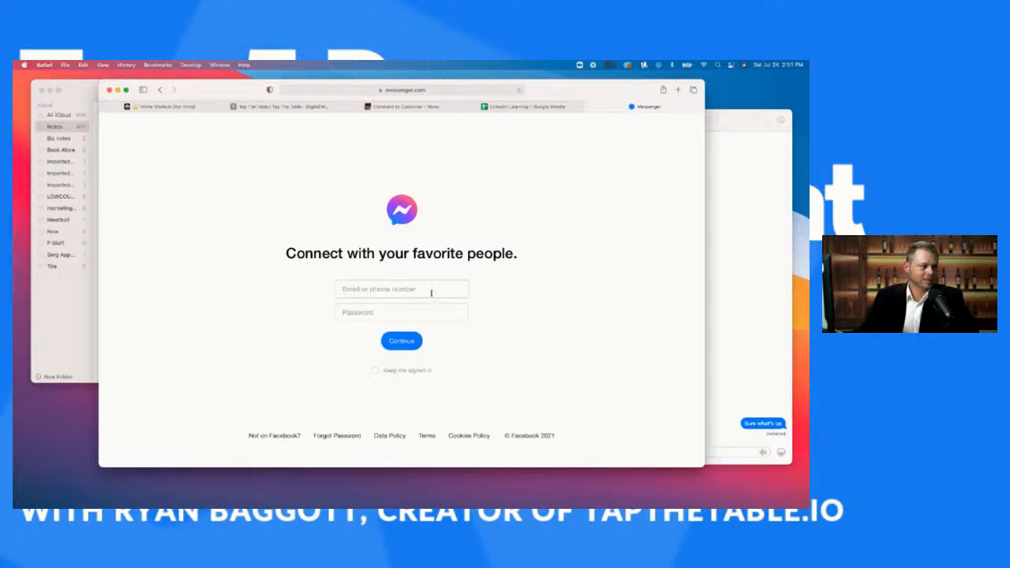
Sign in to Messenger with the saved phone number and password, complete the Facebook login review and save the browser.
click(431, 290)
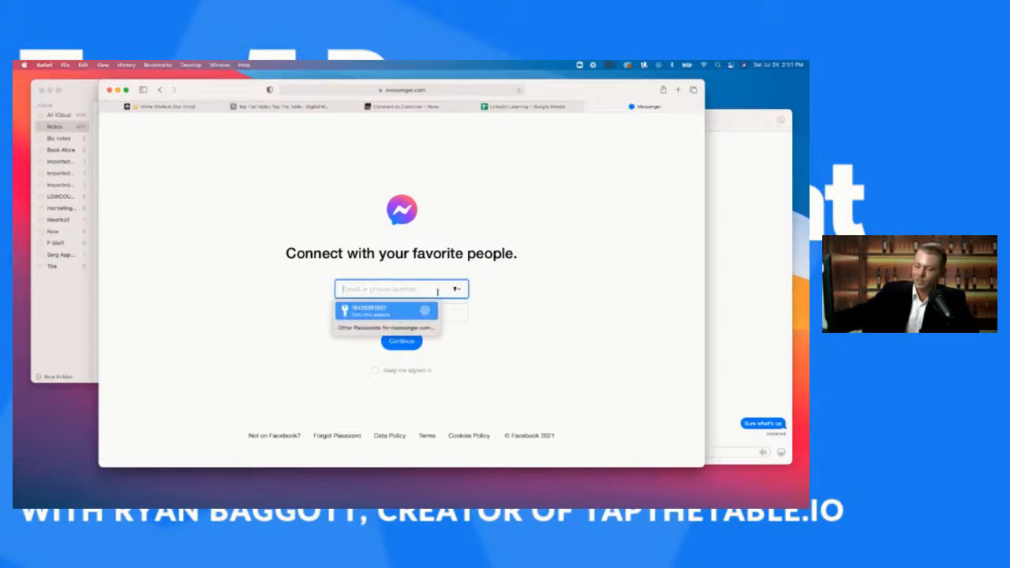
key(Return)
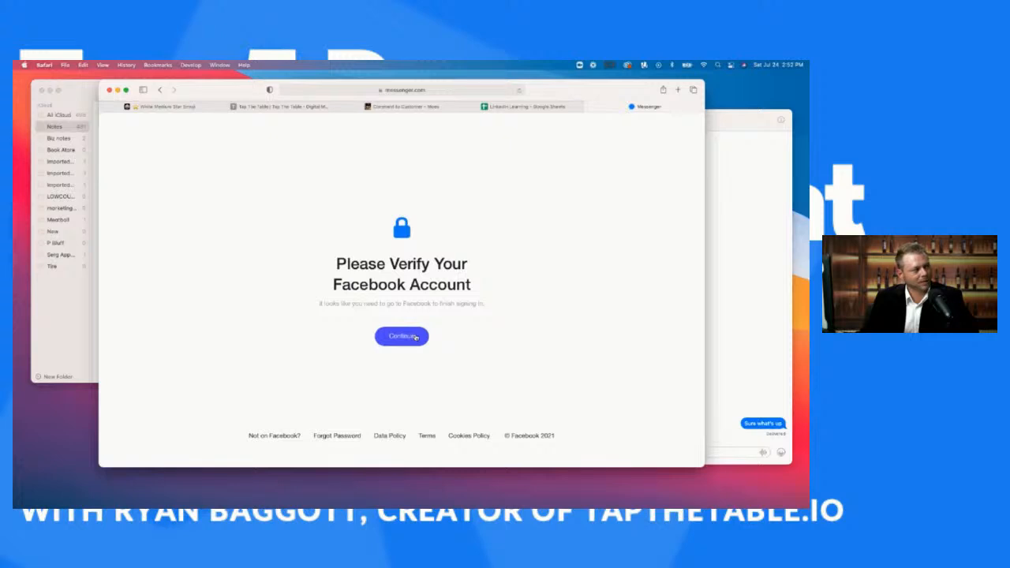
click(415, 337)
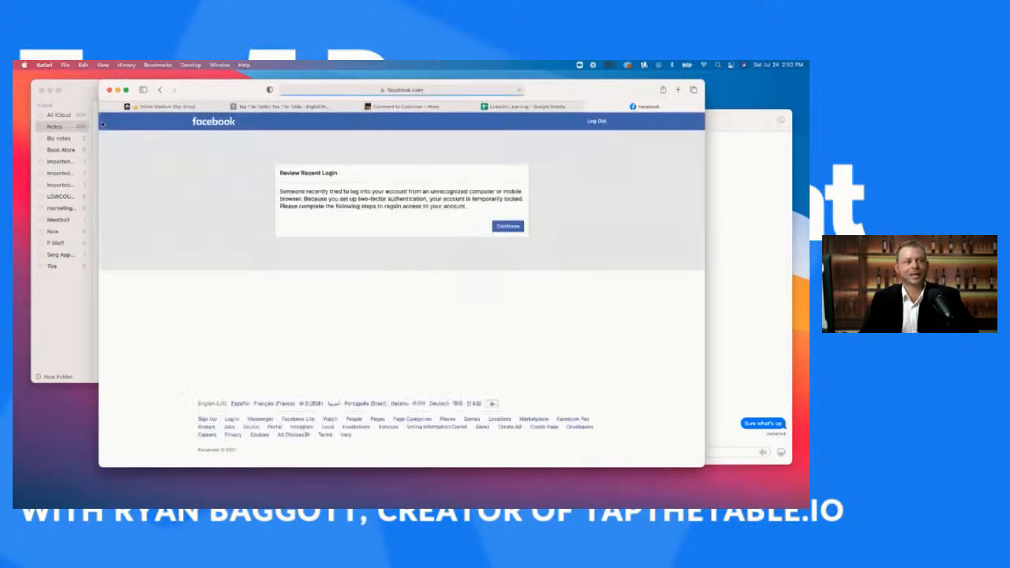
click(508, 227)
click(461, 306)
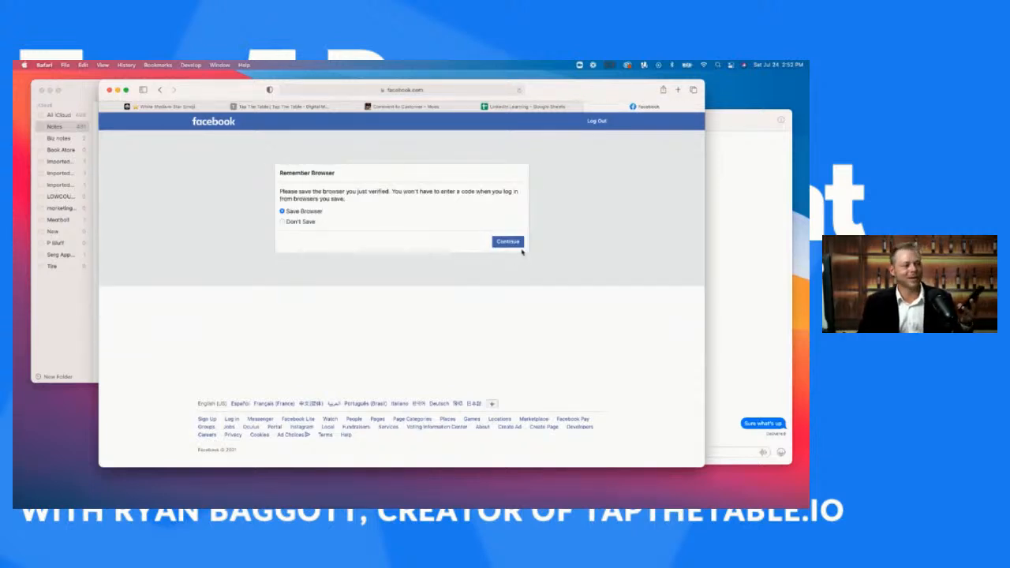
click(510, 245)
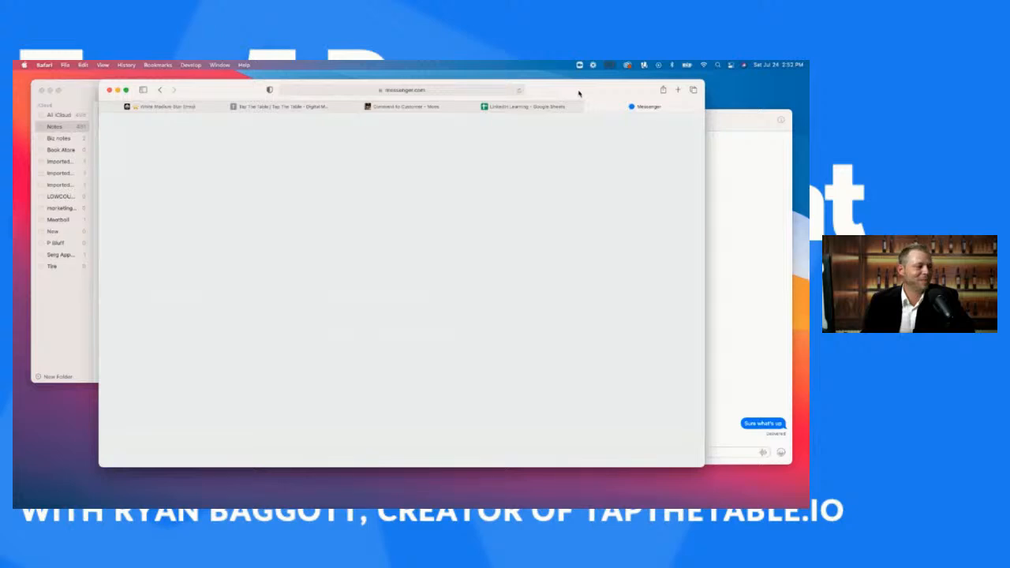
Load the funnel's Messenger link again to start the contest conversation in the An Amazing Restaurant Demo chat.
mouse_move(569, 94)
mouse_down()
mouse_move(607, 86)
mouse_move(564, 98)
mouse_up()
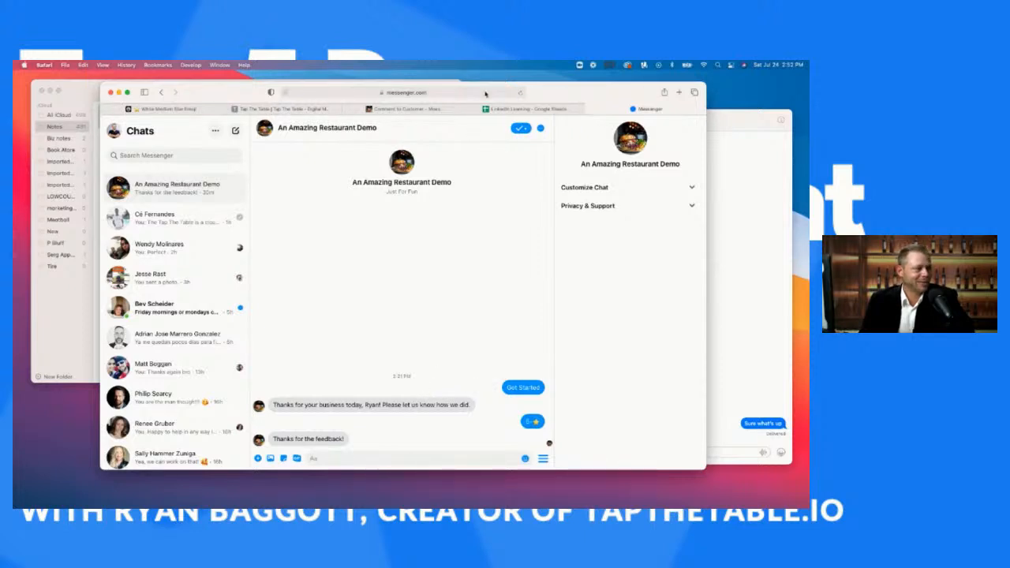
click(486, 94)
key(super+c)
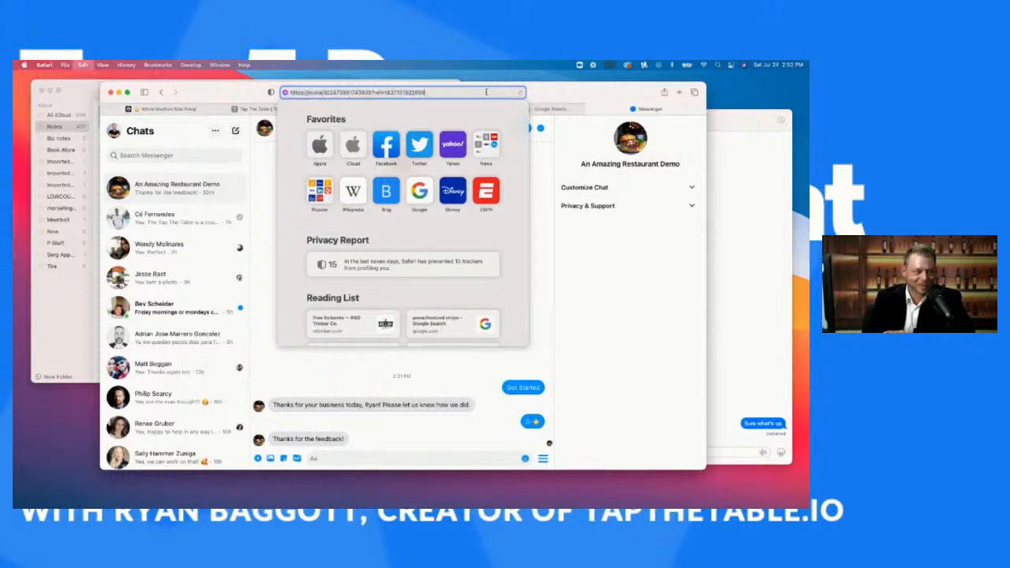
key(Return)
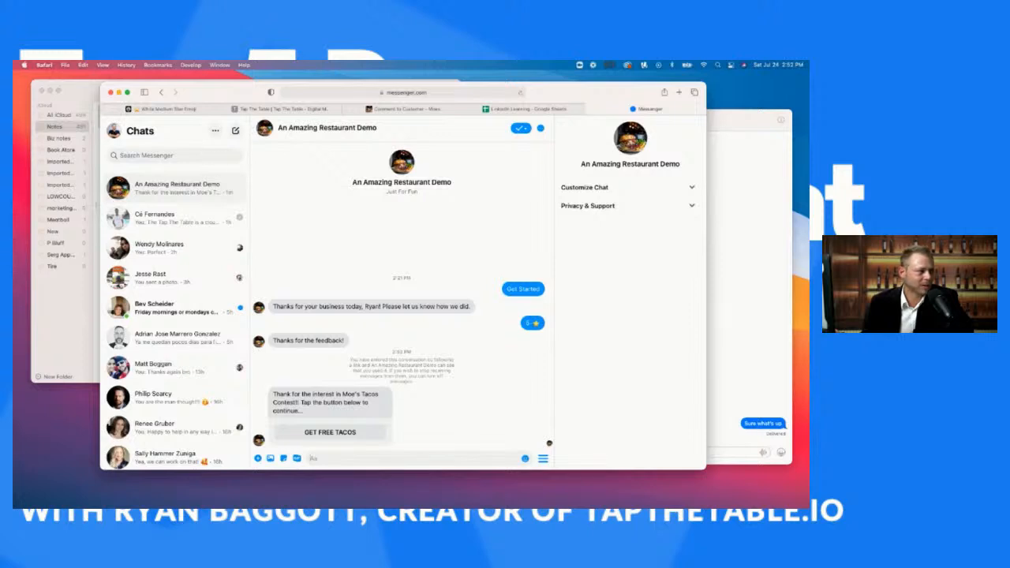
Open the An Amazing Restaurant Demo profile from its Messenger chat and log in to Facebook with the saved e-mail and password.
click(228, 189)
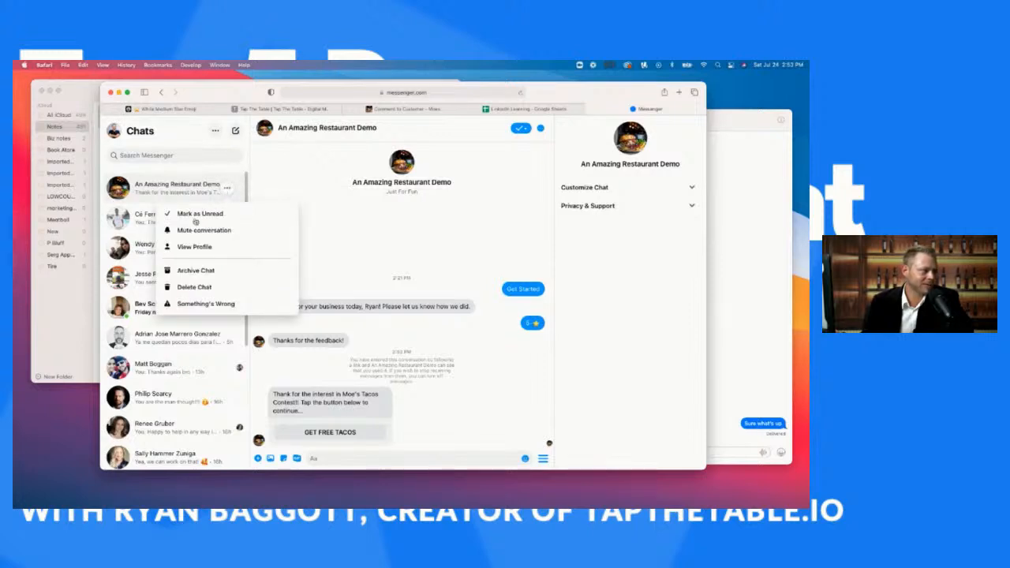
click(194, 246)
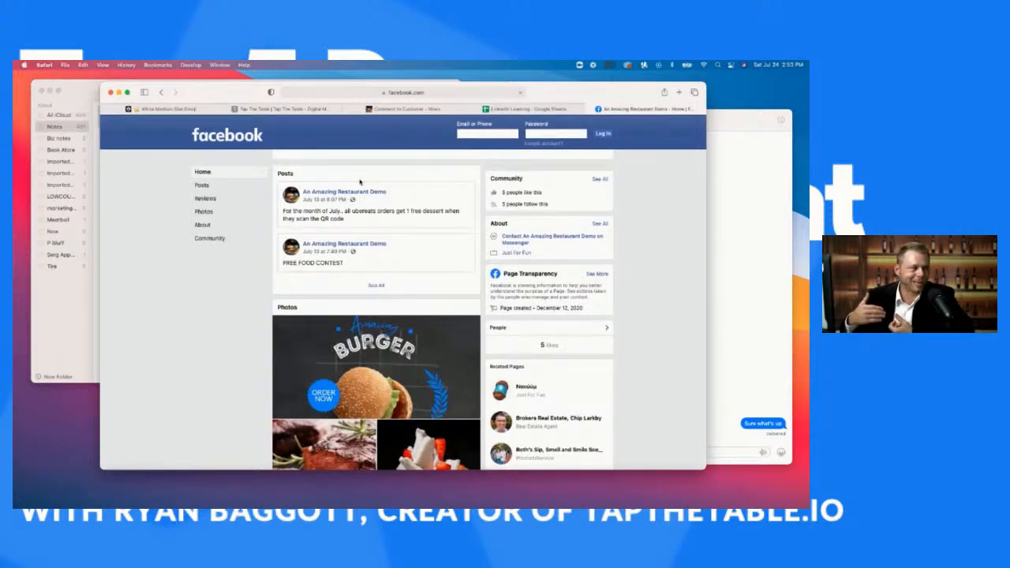
click(488, 134)
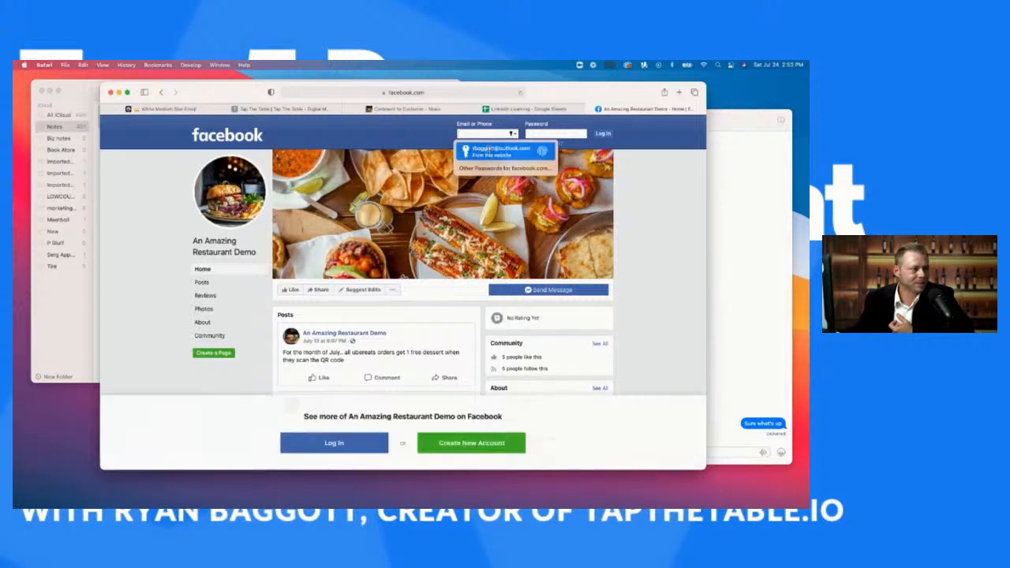
click(488, 150)
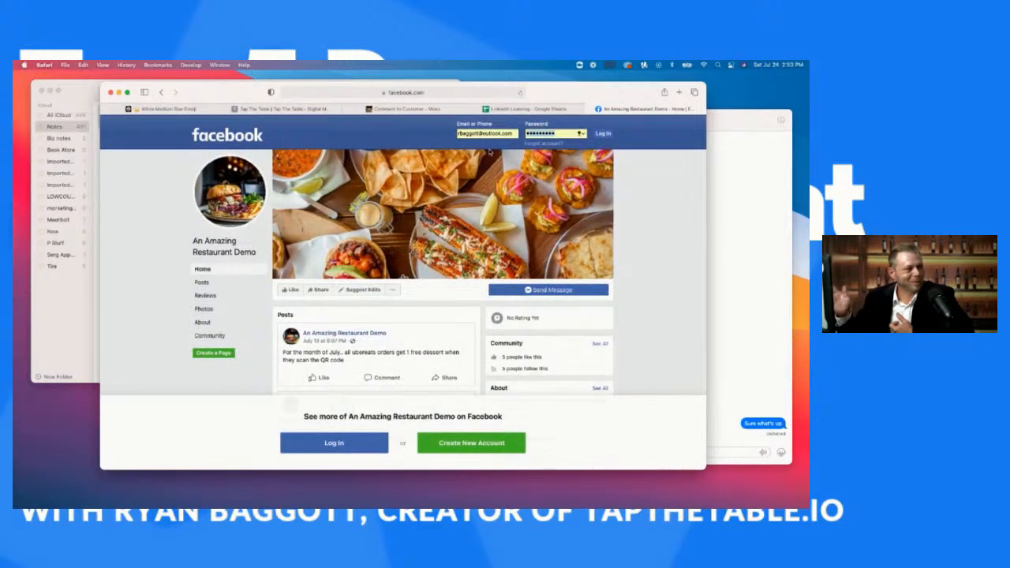
click(335, 442)
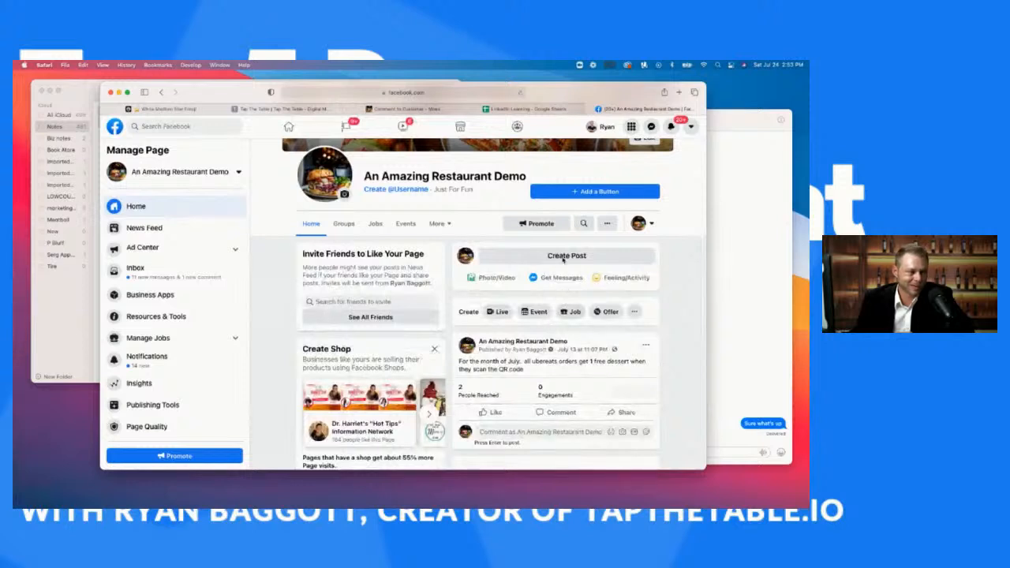
Start a new post on the restaurant page and attach Screen Shot 2021-07-24 at 2.16.21 PM.png from the Desktop folder.
click(570, 262)
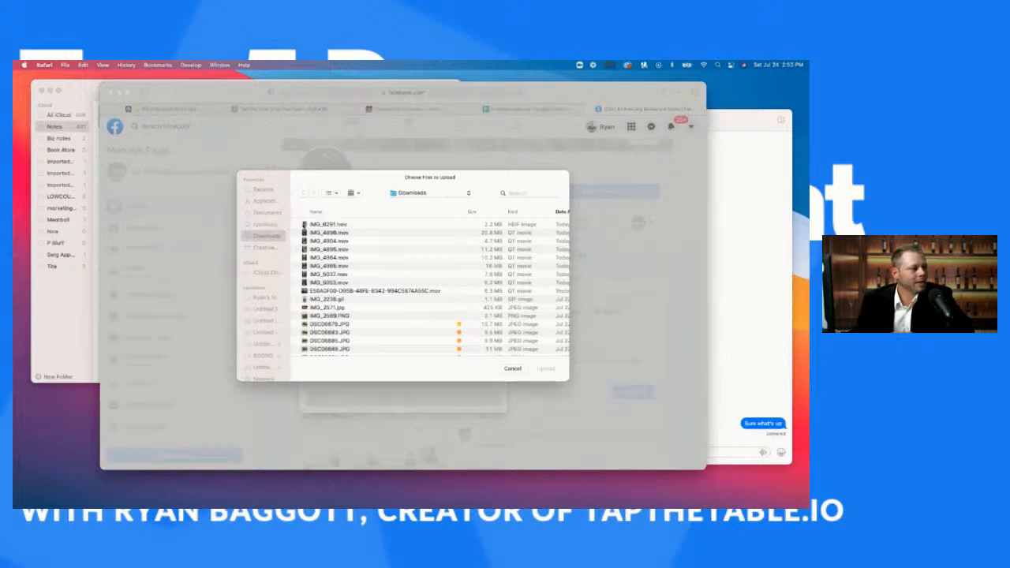
click(419, 194)
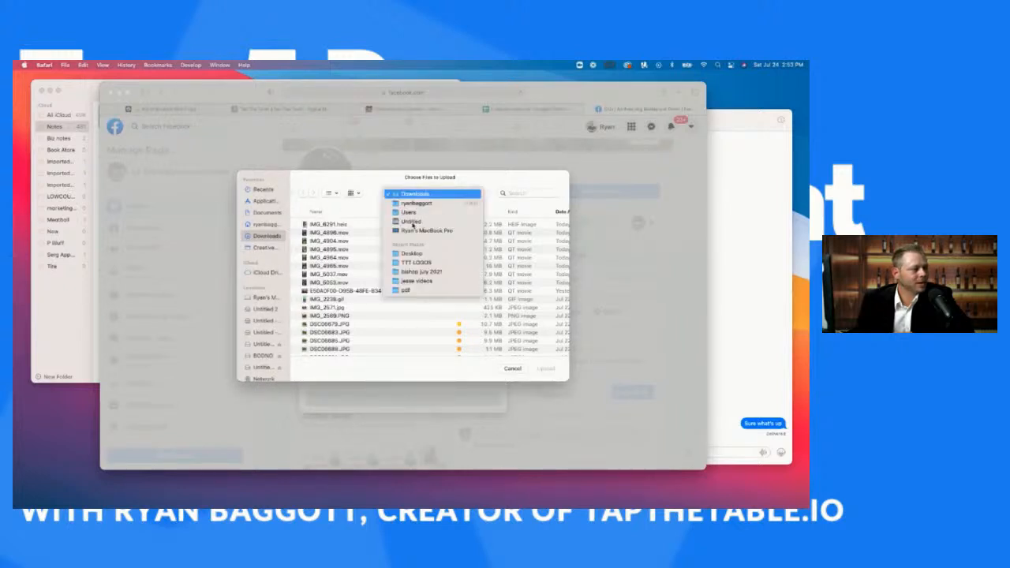
click(410, 253)
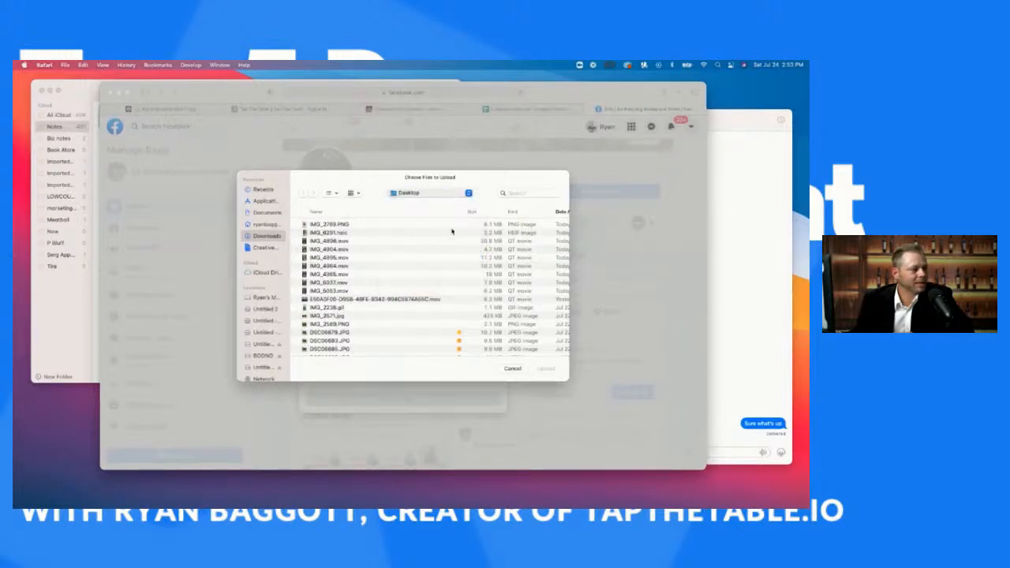
click(333, 225)
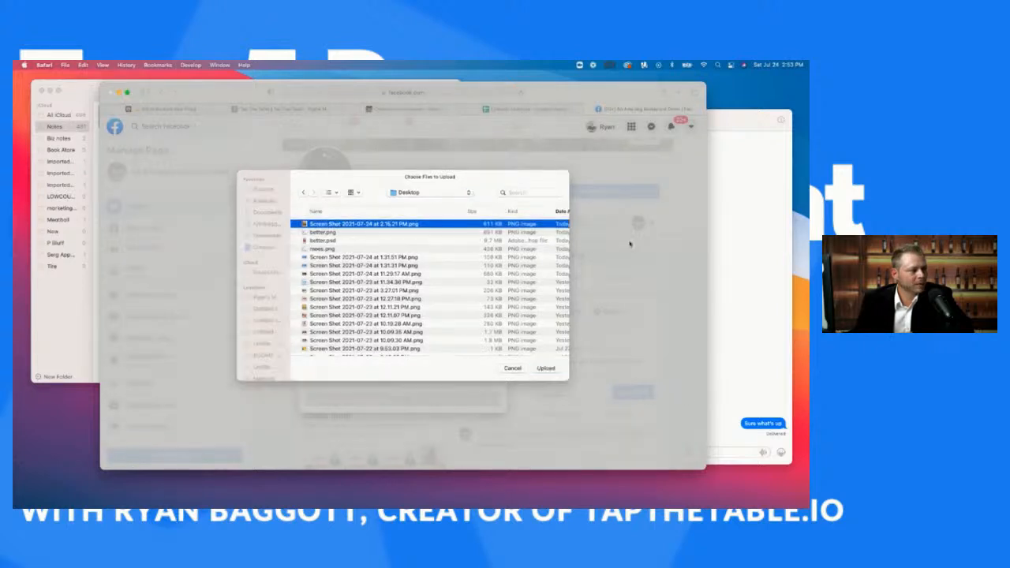
click(546, 368)
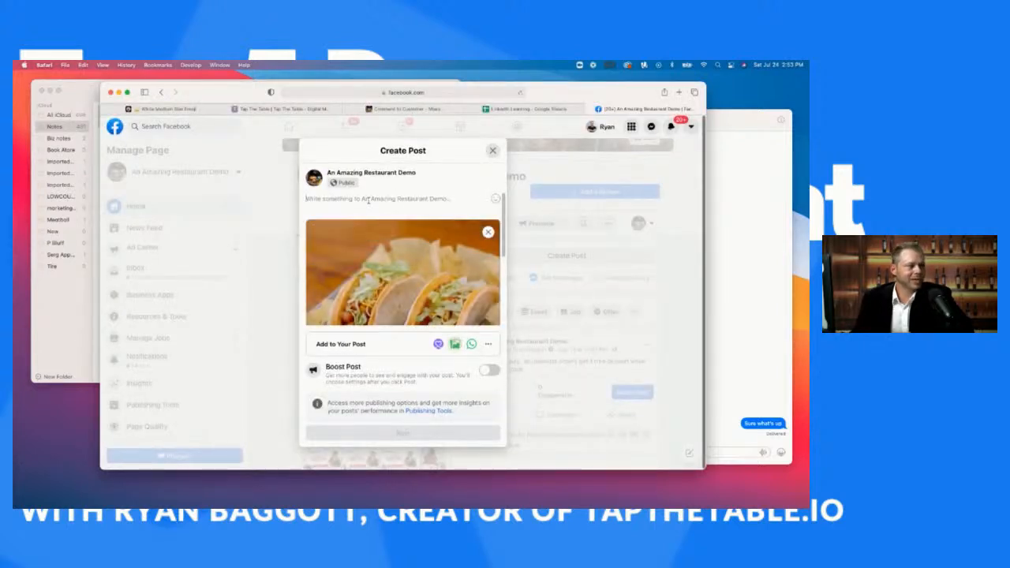
Write "Comment below or send a DM if you are down for free tacos for a year!!" and publish the post.
text(Comment below)
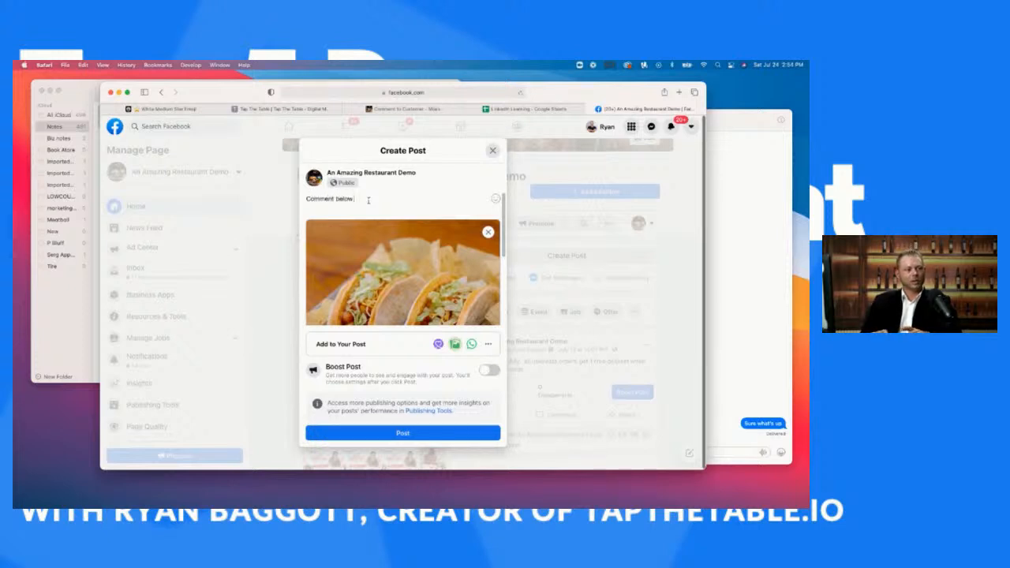
text( or send a DM)
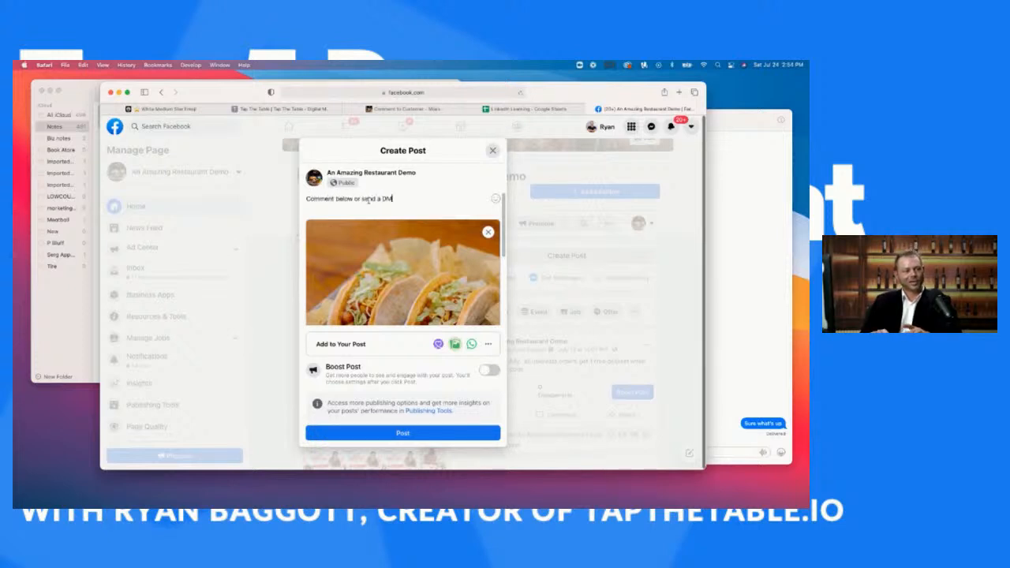
text( if you a)
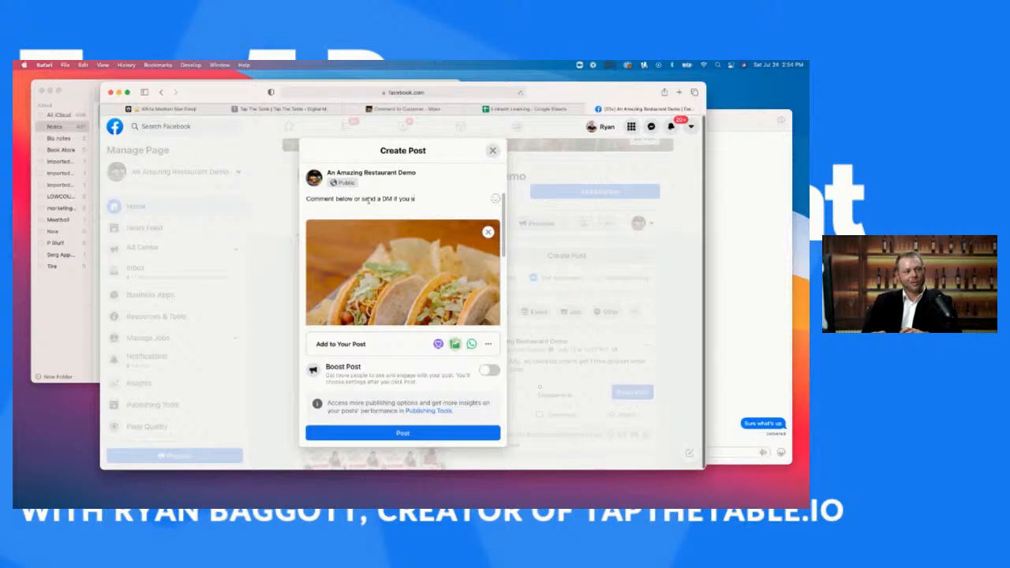
text(re down for a)
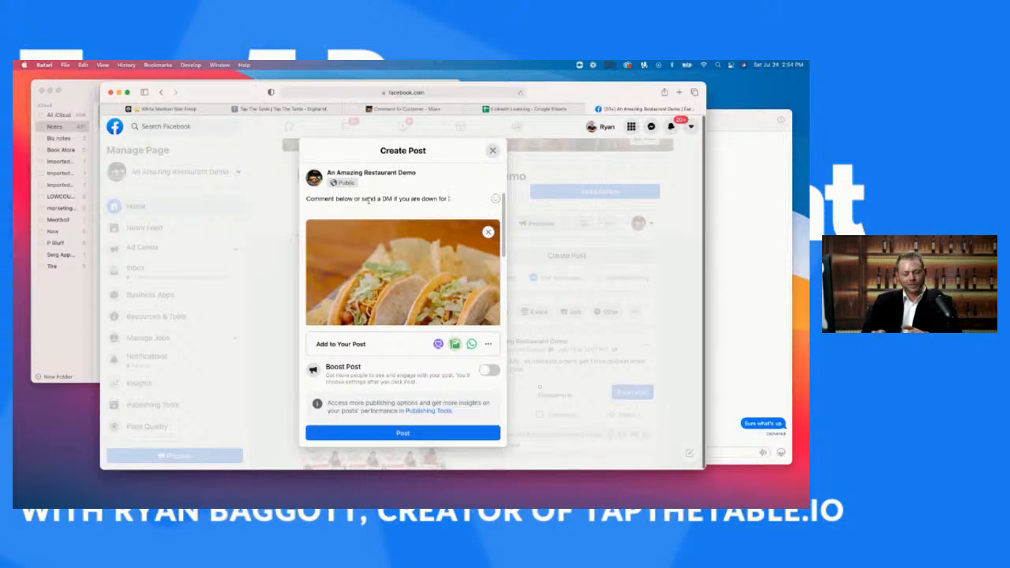
text(e tacos toda)
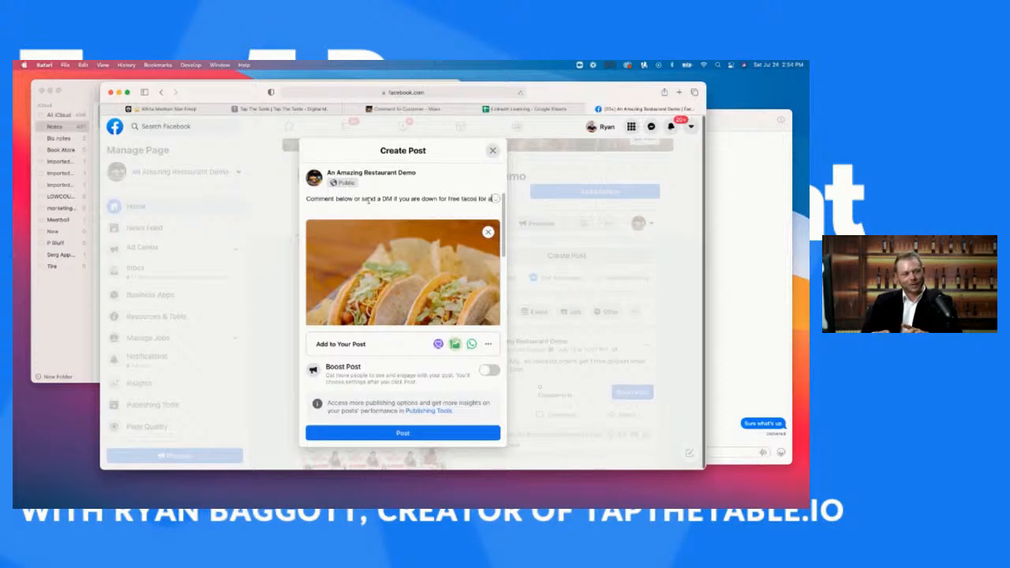
text( year!)
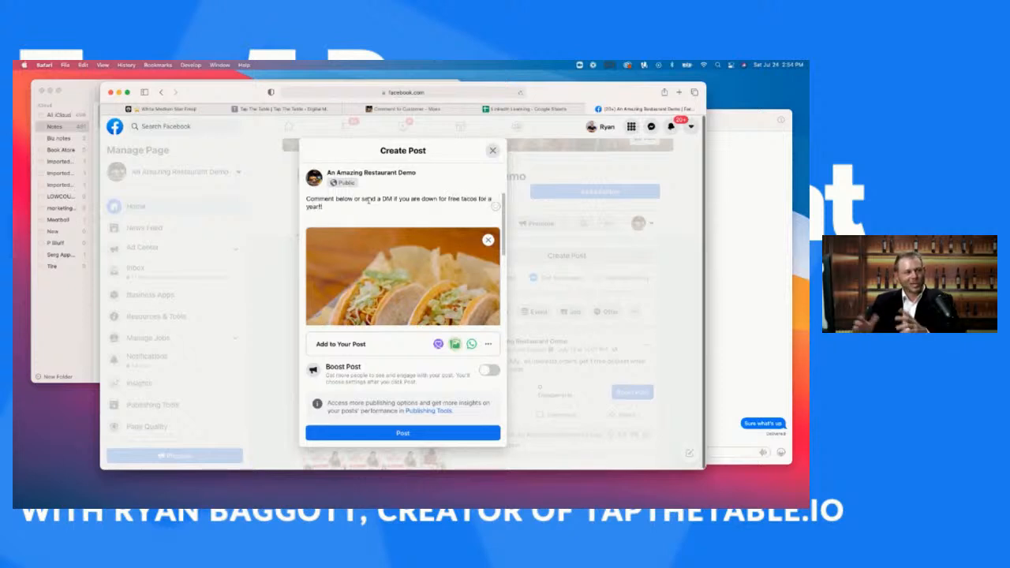
click(411, 431)
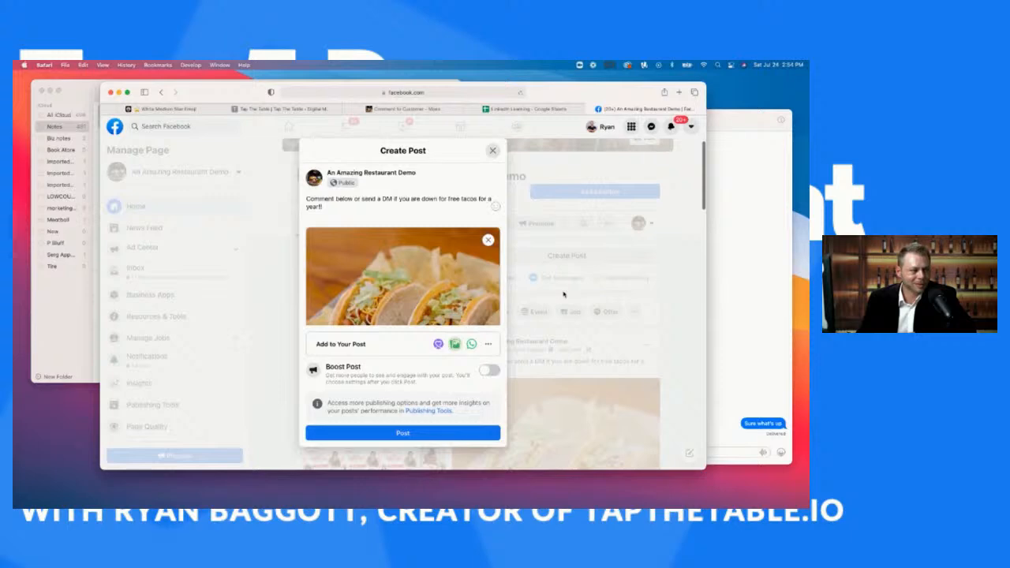
Switch from the page identity to the personal profile, enlarge the browser window and view the published tacos post.
scroll(583, 304, down, 5)
scroll(586, 307, down, 3)
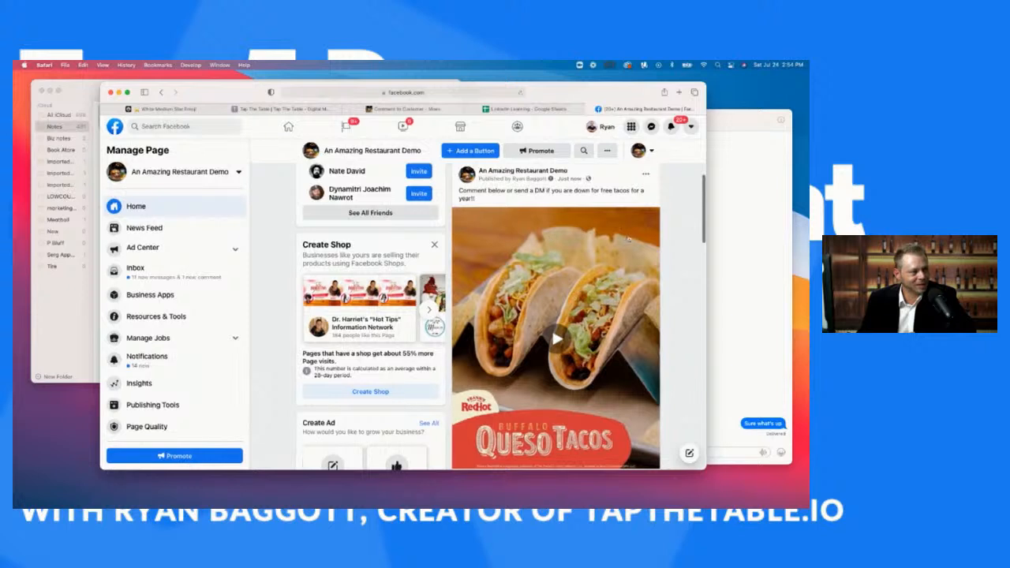
click(640, 150)
click(585, 235)
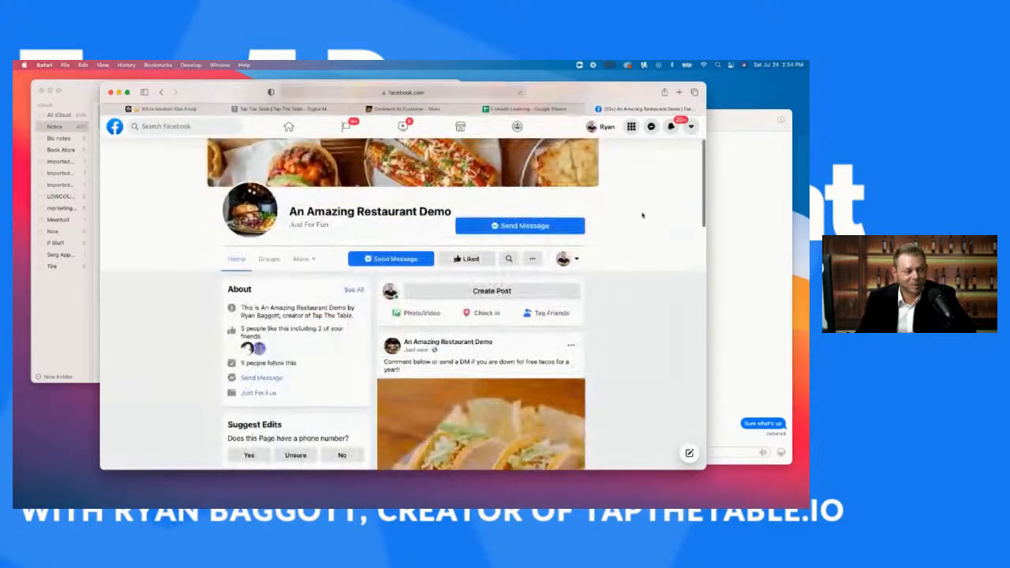
scroll(642, 216, down, 3)
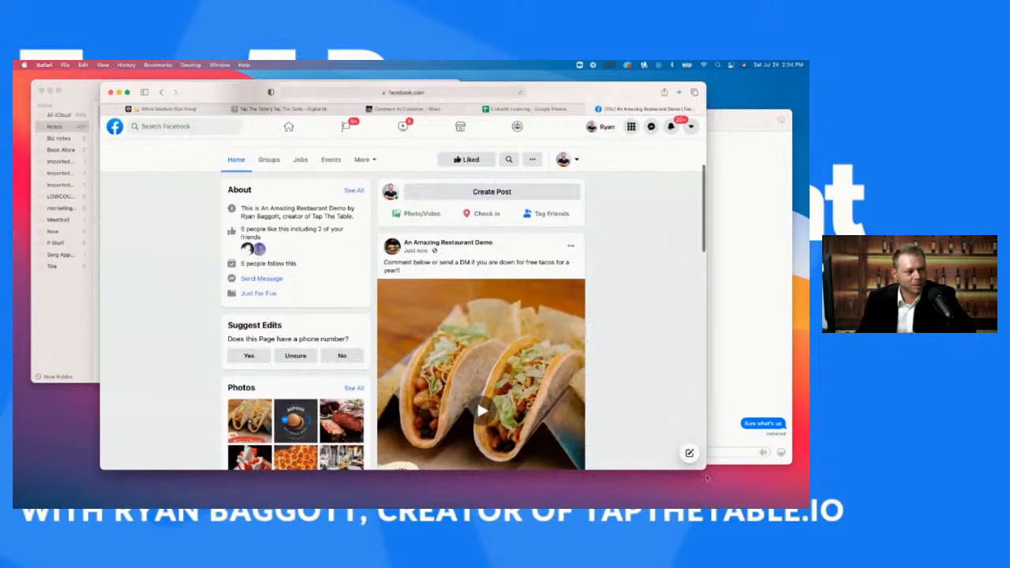
drag(715, 486, 737, 509)
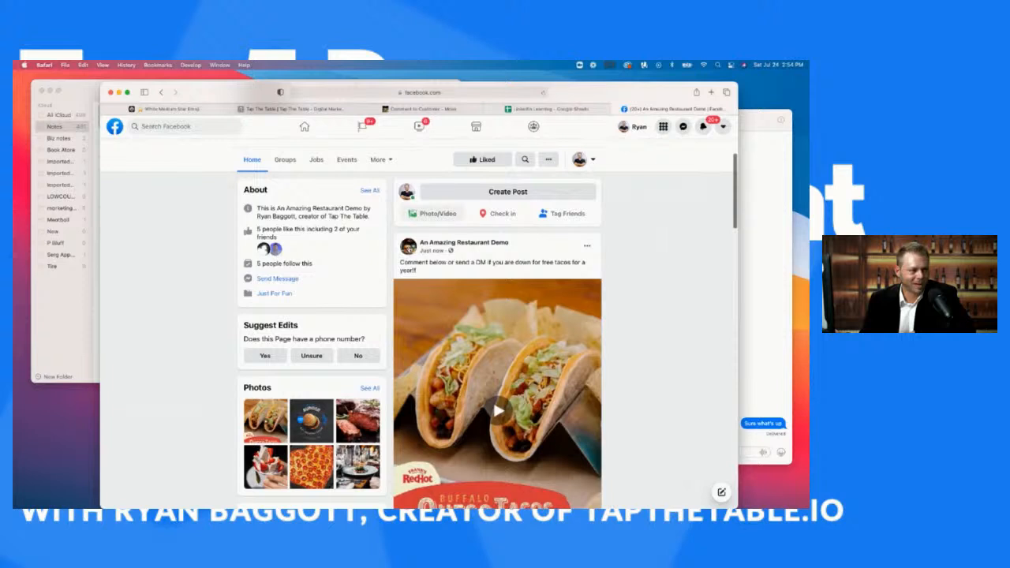
scroll(485, 280, down, 1)
scroll(484, 278, down, 2)
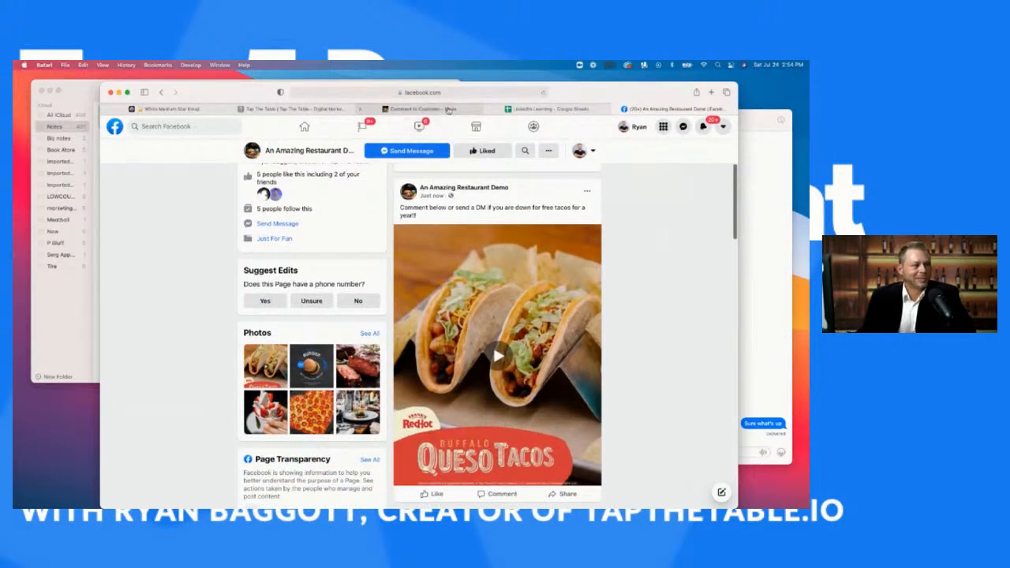
Return to the Comment to Customer - Moes funnel, publish it again and go back to the funnels list.
click(448, 111)
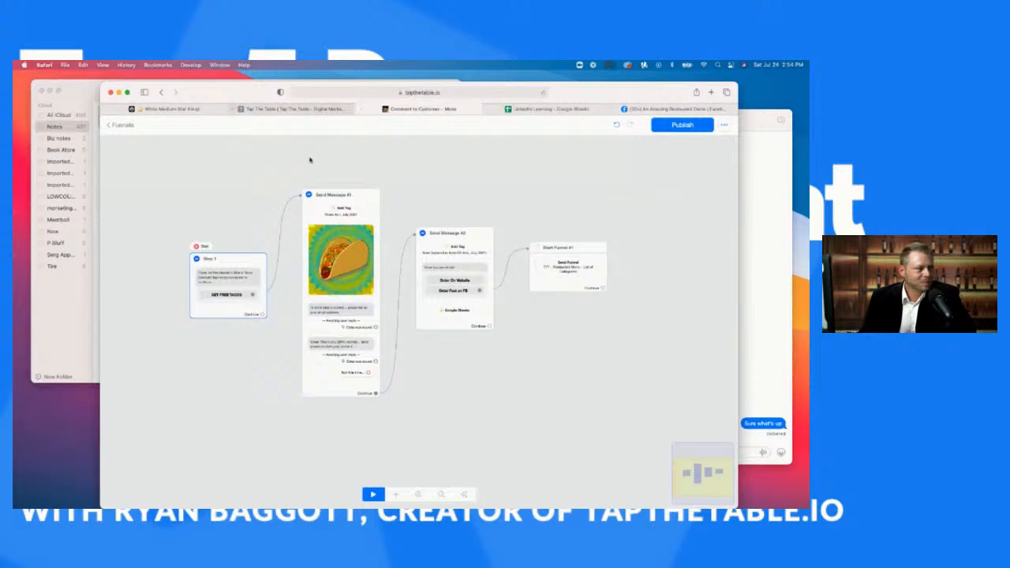
click(684, 126)
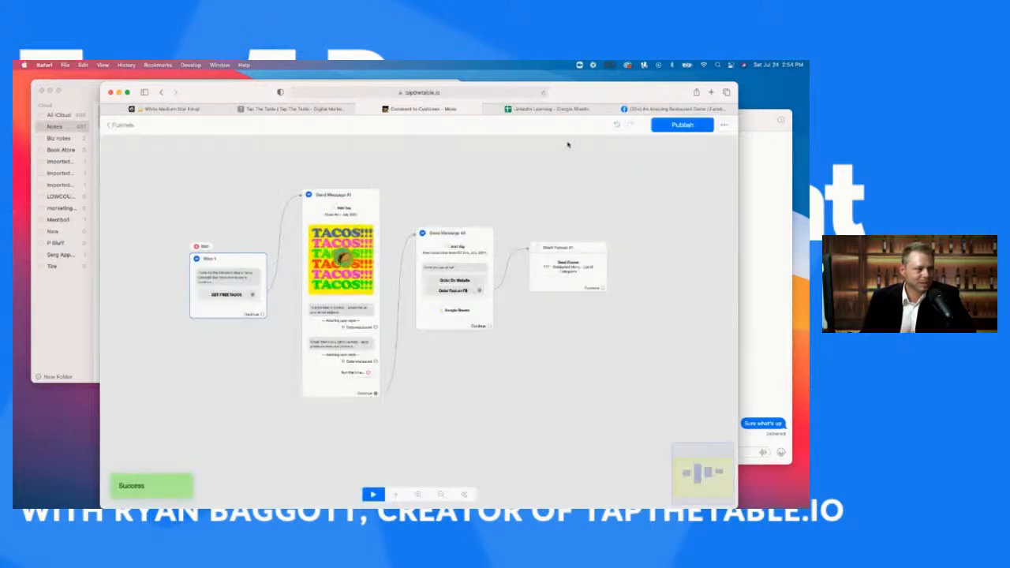
click(108, 126)
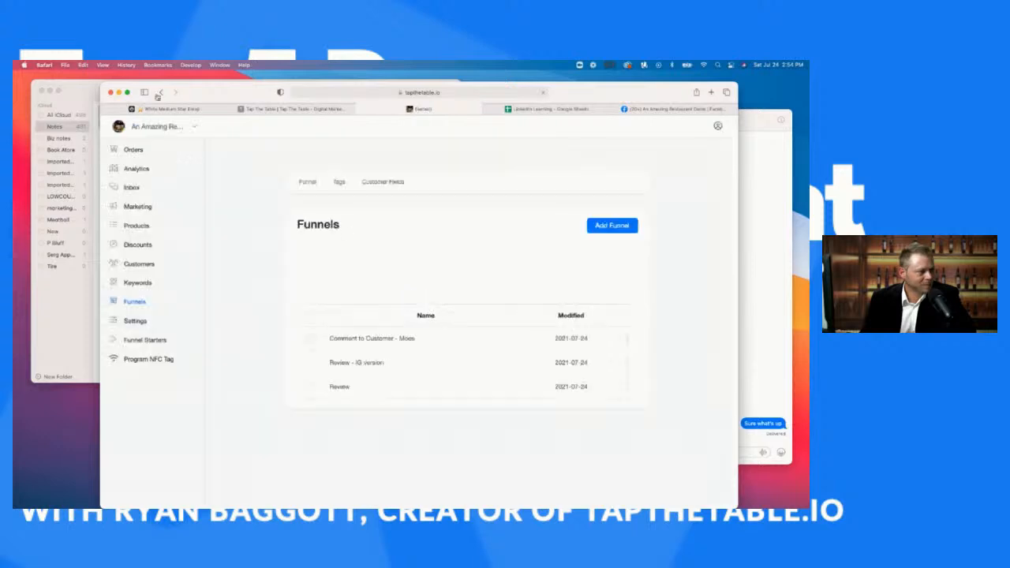
Add a Facebook comment automation that tracks the specific post "Comment below or send a DM if you are down for free tacos for a year!!".
click(137, 207)
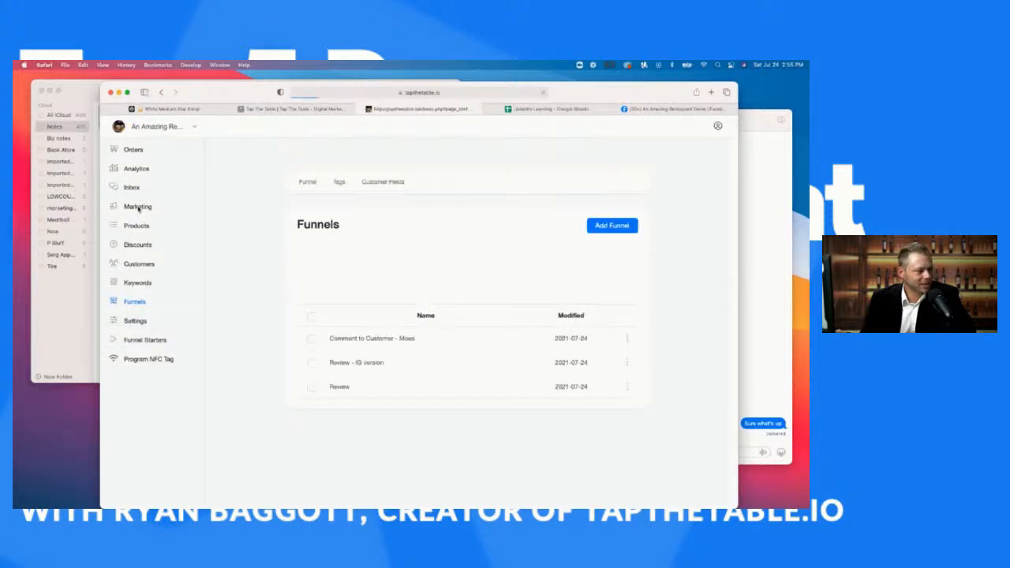
click(310, 205)
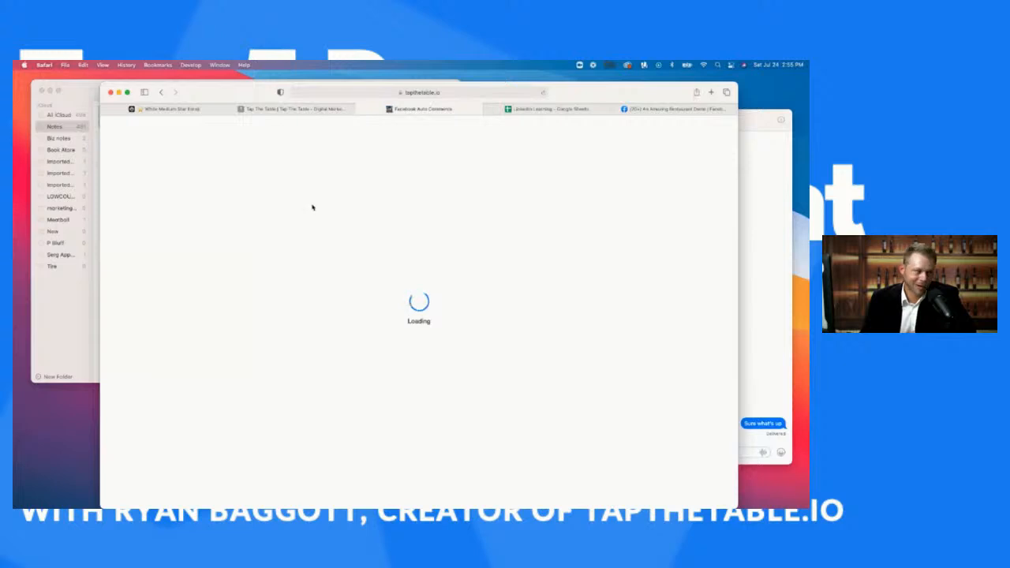
click(616, 201)
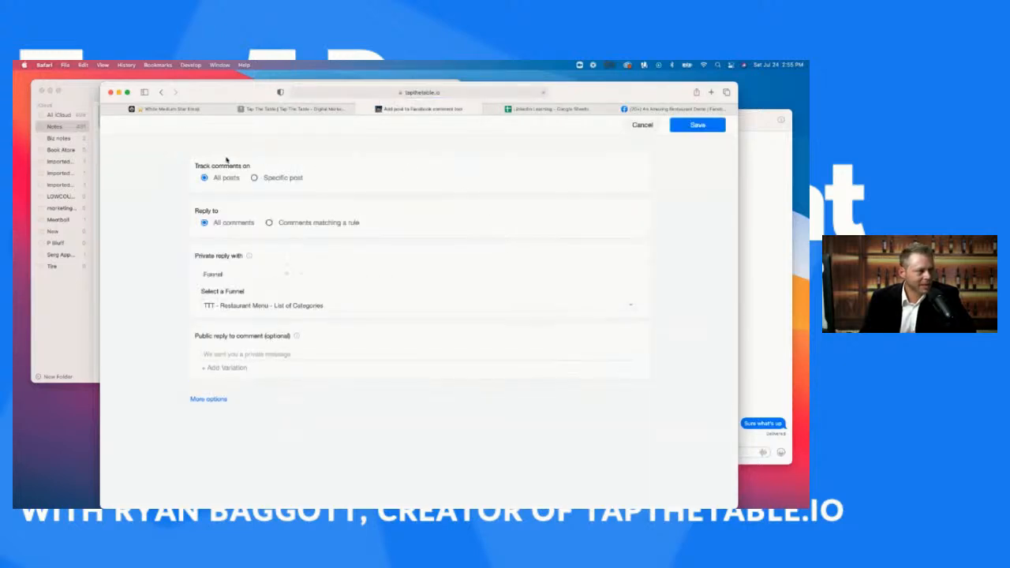
click(281, 177)
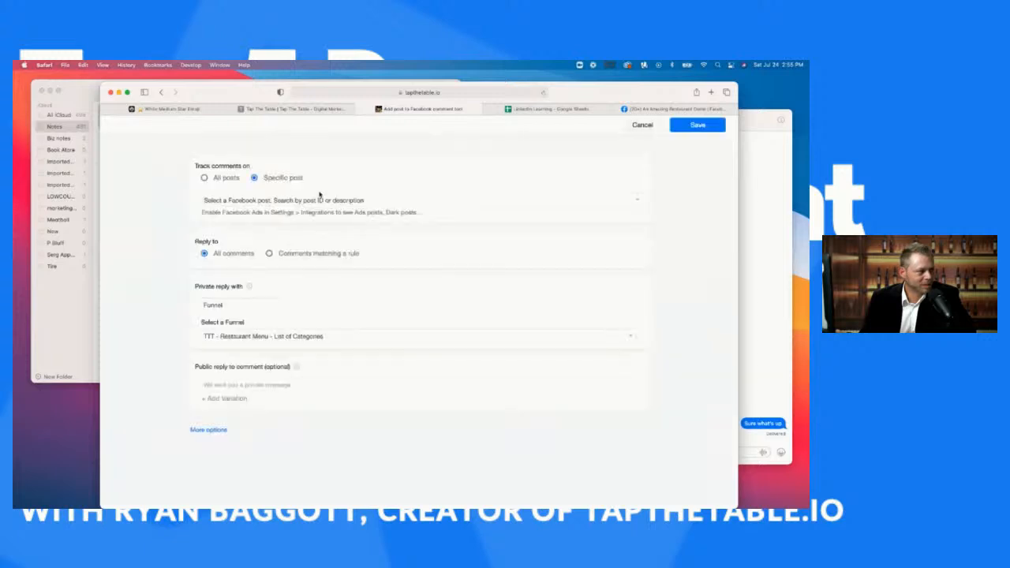
click(310, 195)
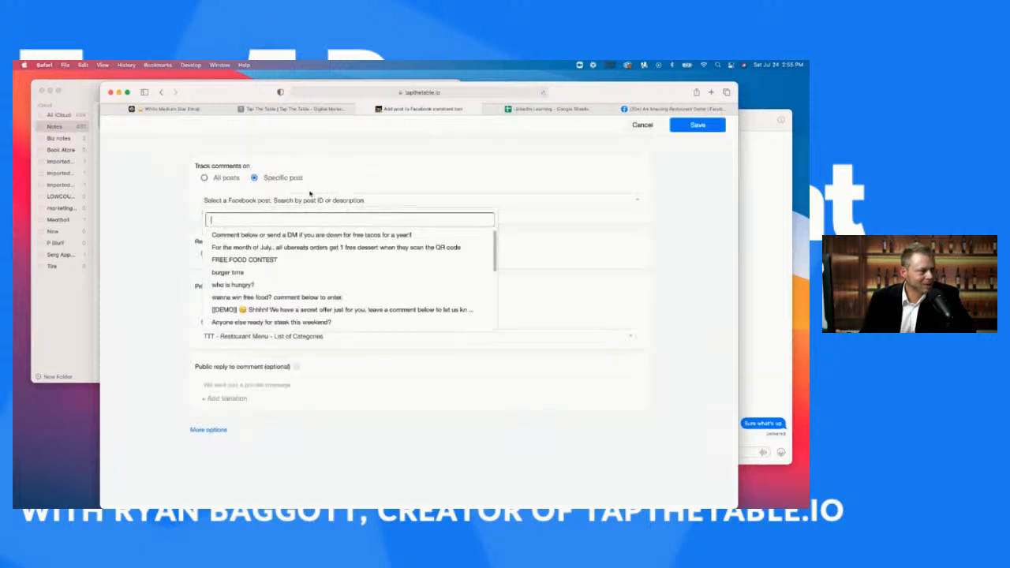
click(260, 235)
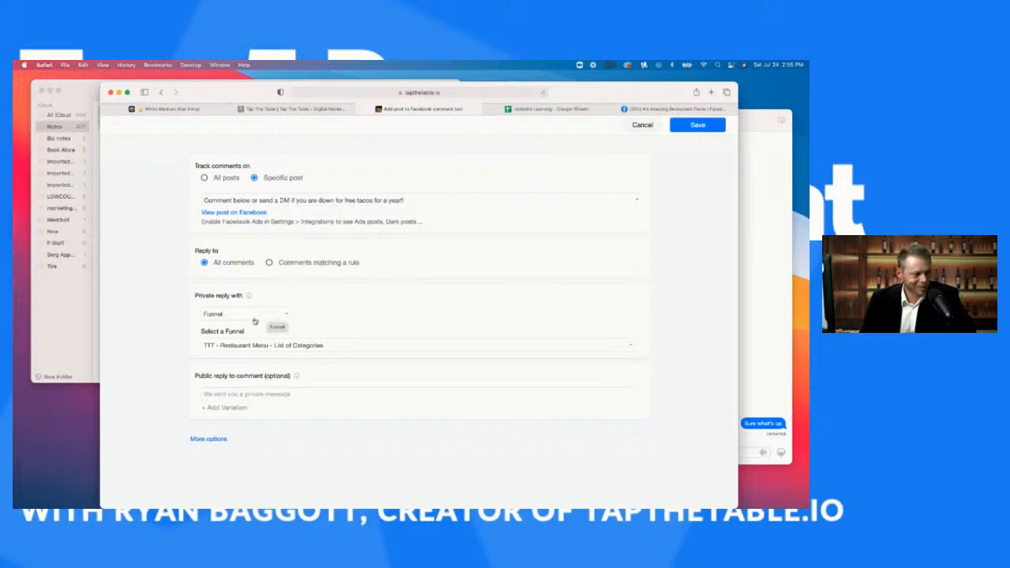
Select the Comment to Customer - Moes funnel as the private reply and enter the public reply "Hey! Sent you a DM... or click here" followed by the copied Messenger link.
click(278, 349)
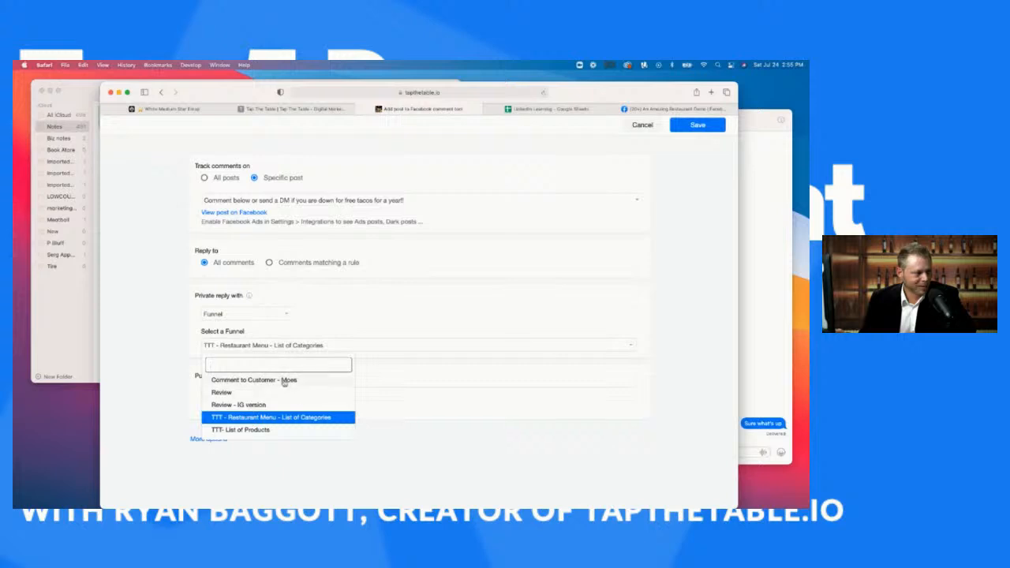
click(280, 381)
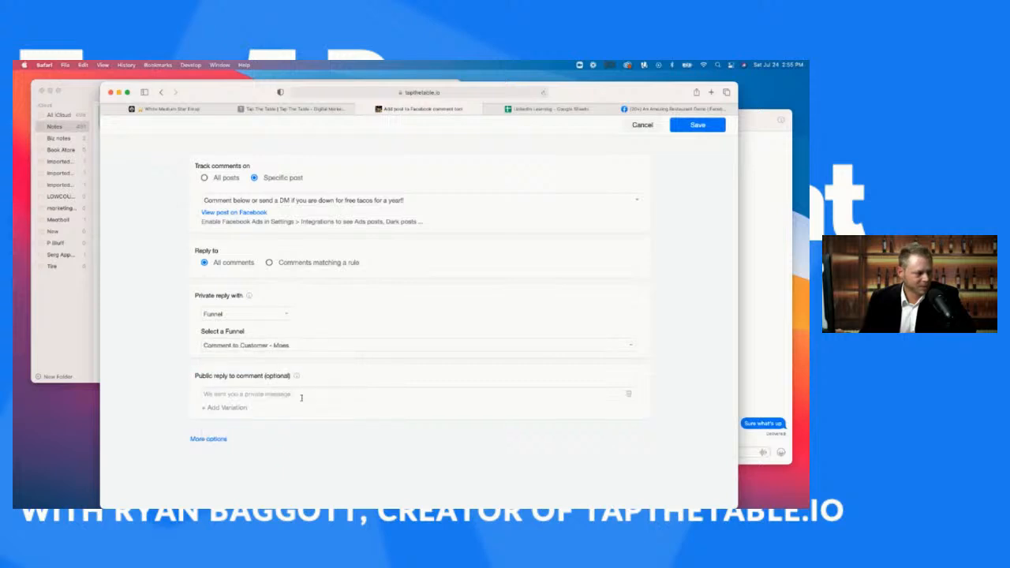
click(301, 396)
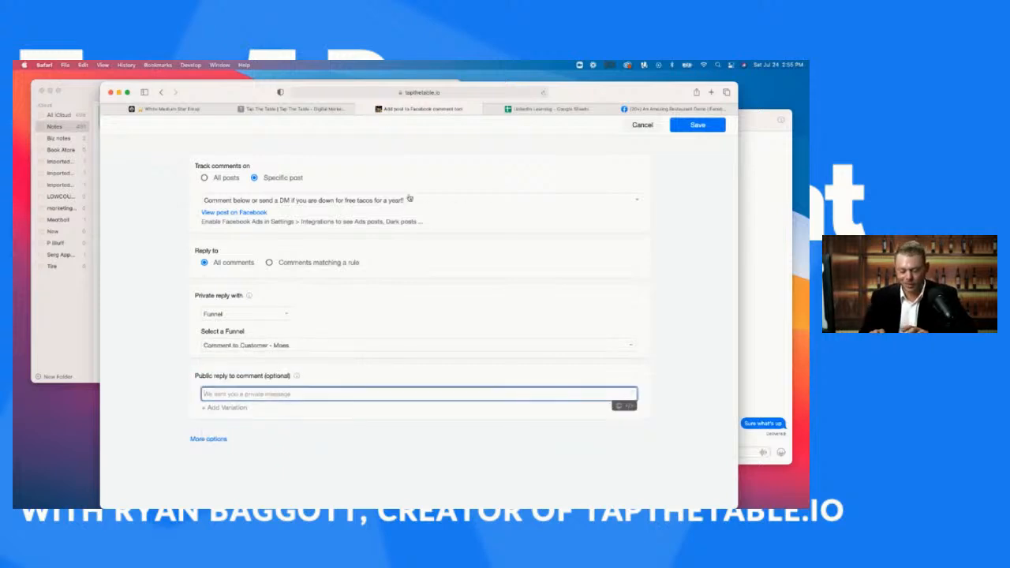
text(Hey! Bent you a DM)
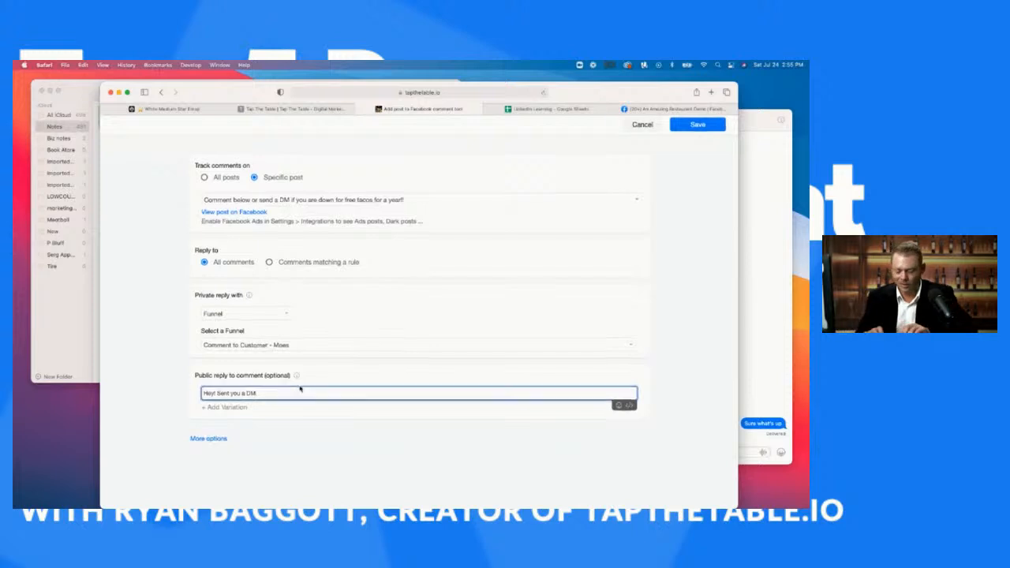
text(.. or click here)
key(super+v)
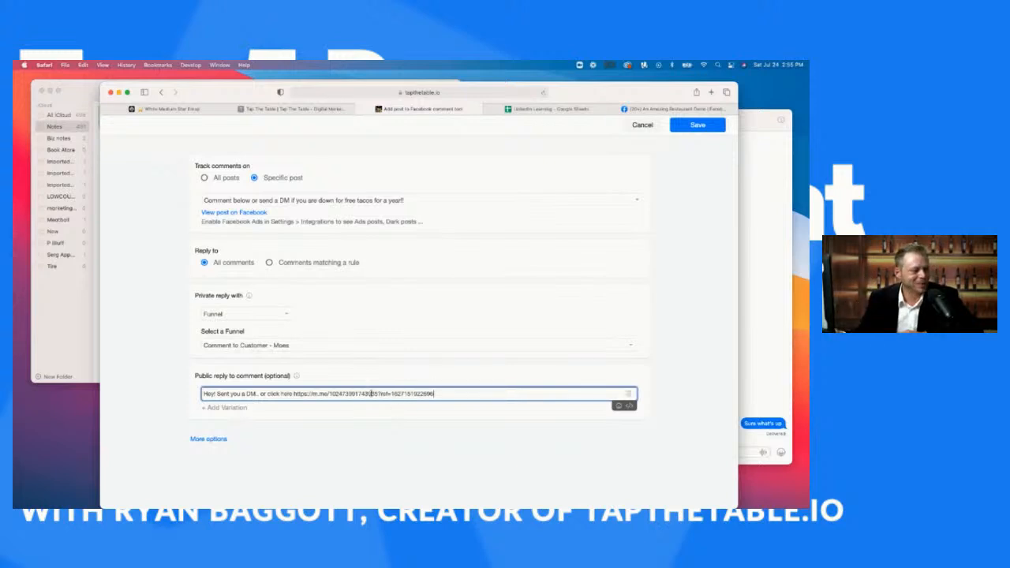
click(259, 393)
text(,)
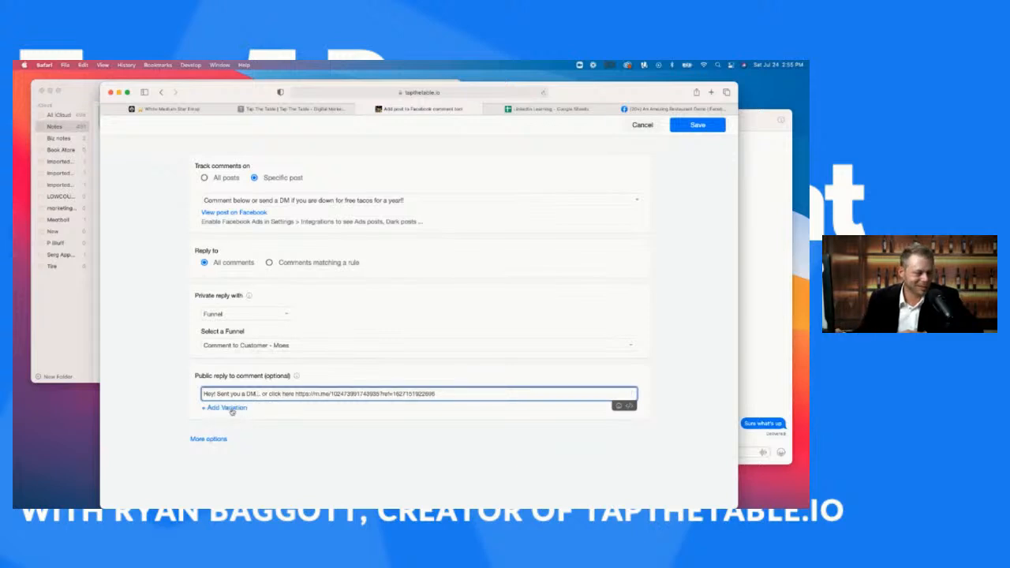
Add a second public reply variation reading "DM sent or click here" followed by the copied Messenger link.
click(231, 410)
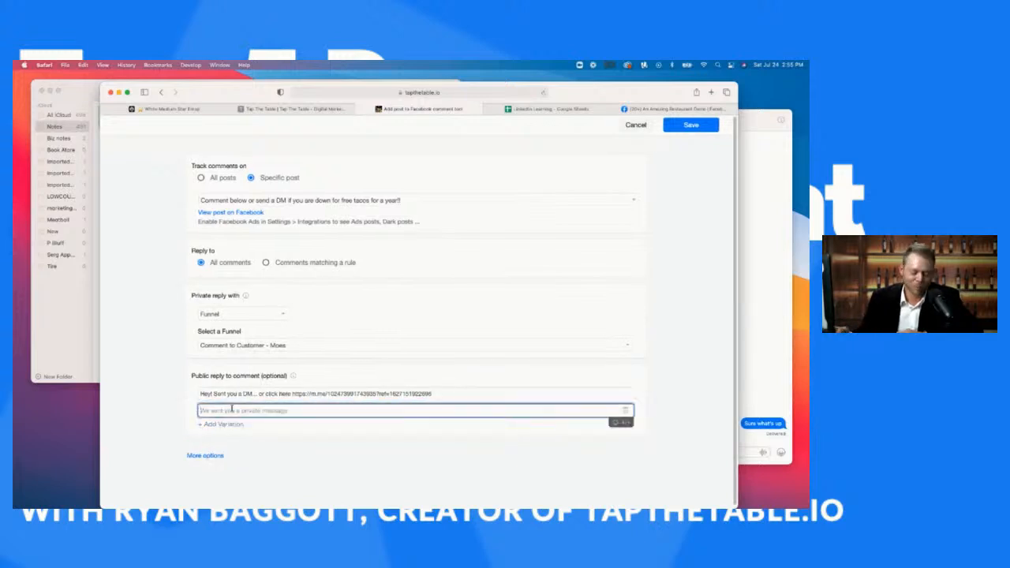
text(Dm)
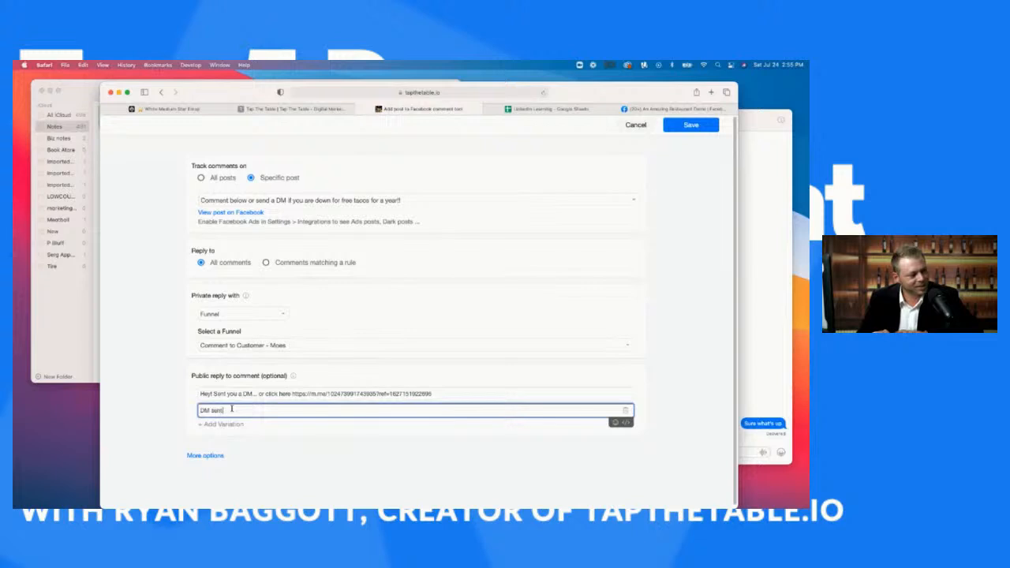
text( sent or click here)
key(super+v)
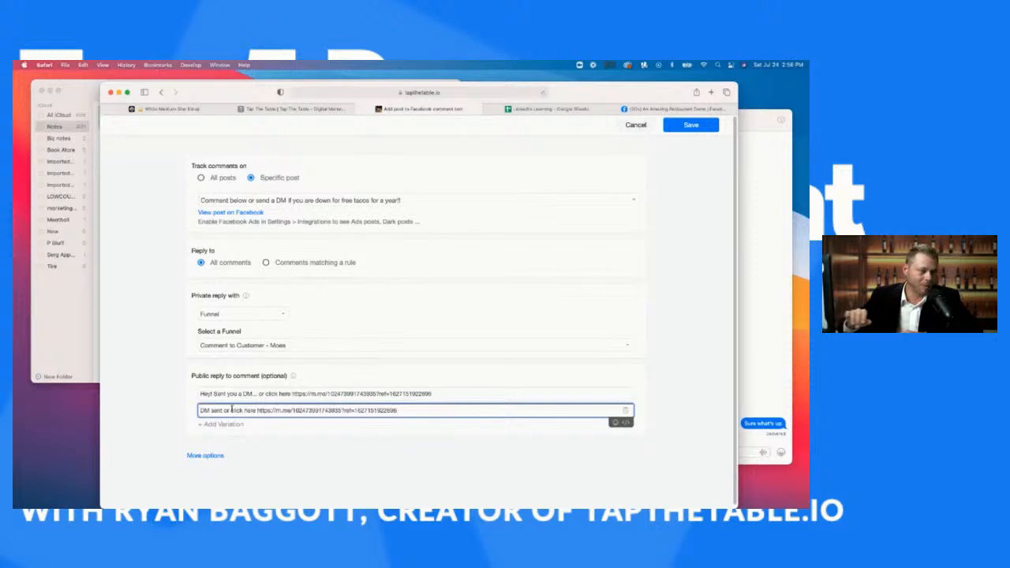
Review the additional comment reply options and save the automation for the tacos post.
click(207, 456)
scroll(177, 442, down, 2)
scroll(175, 439, down, 5)
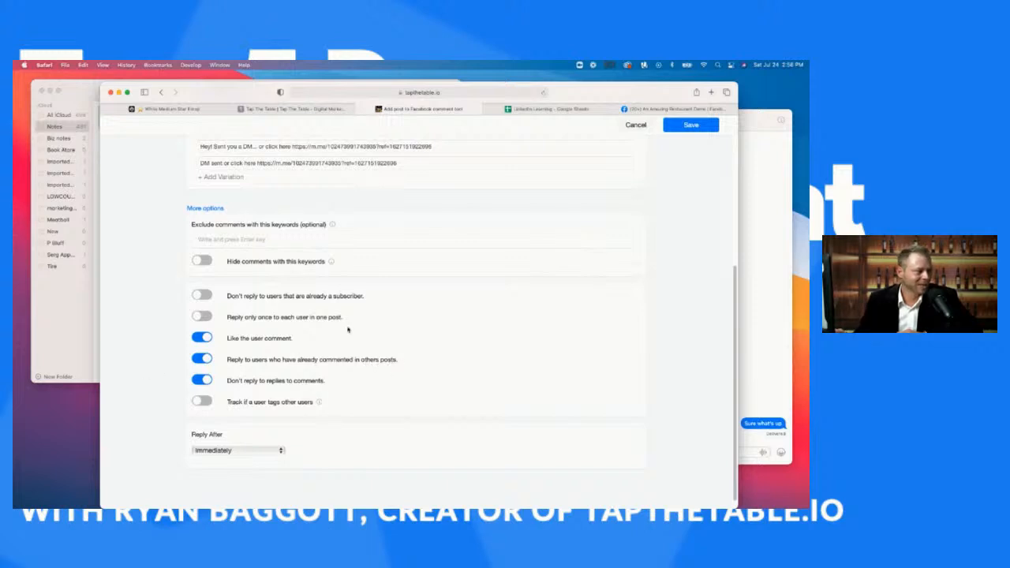
click(705, 127)
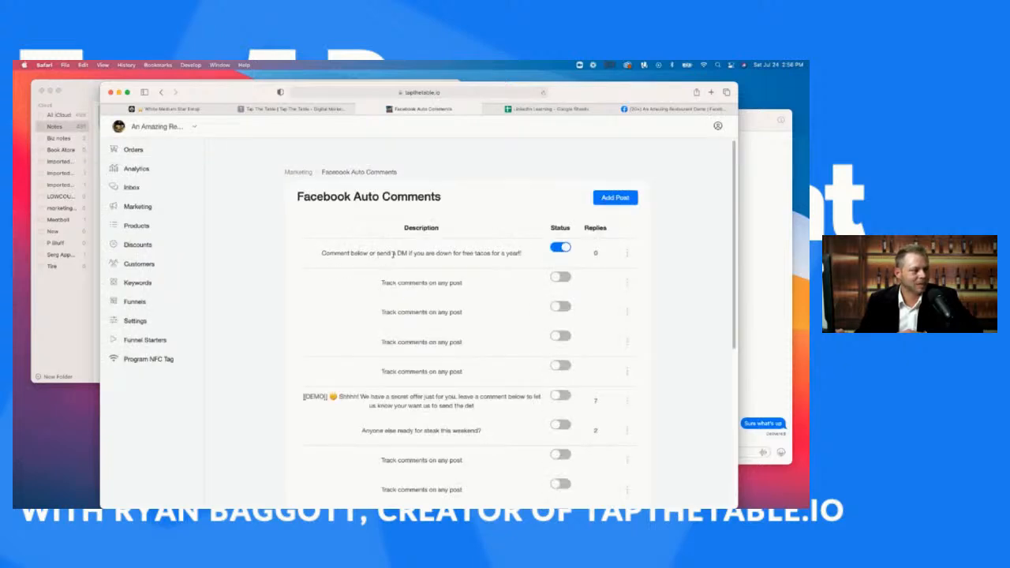
Return to the restaurant's Facebook page and post the comment "I want to to win!" on the tacos post.
click(640, 110)
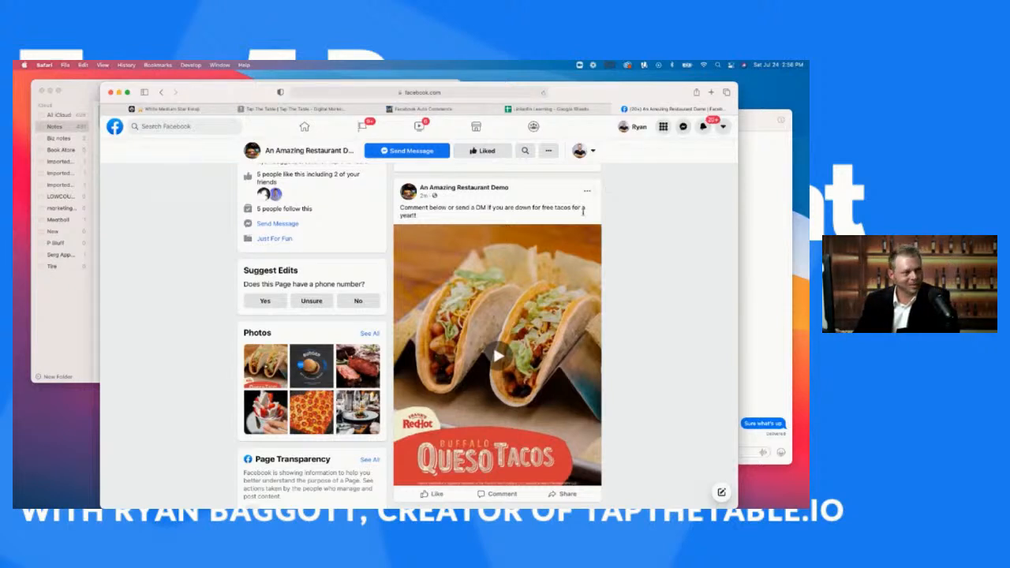
scroll(420, 269, down, 2)
scroll(448, 229, up, 2)
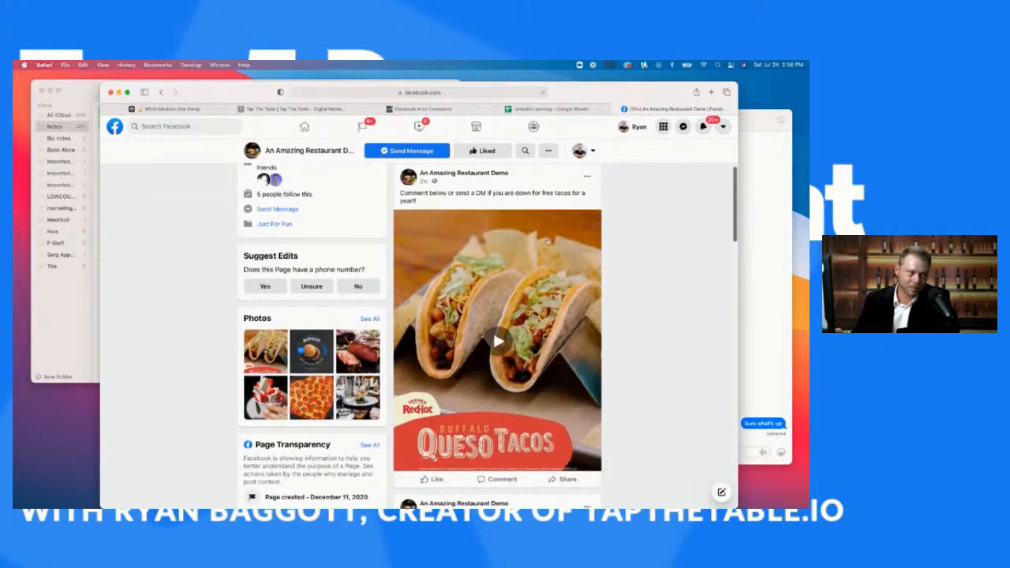
scroll(544, 247, down, 1)
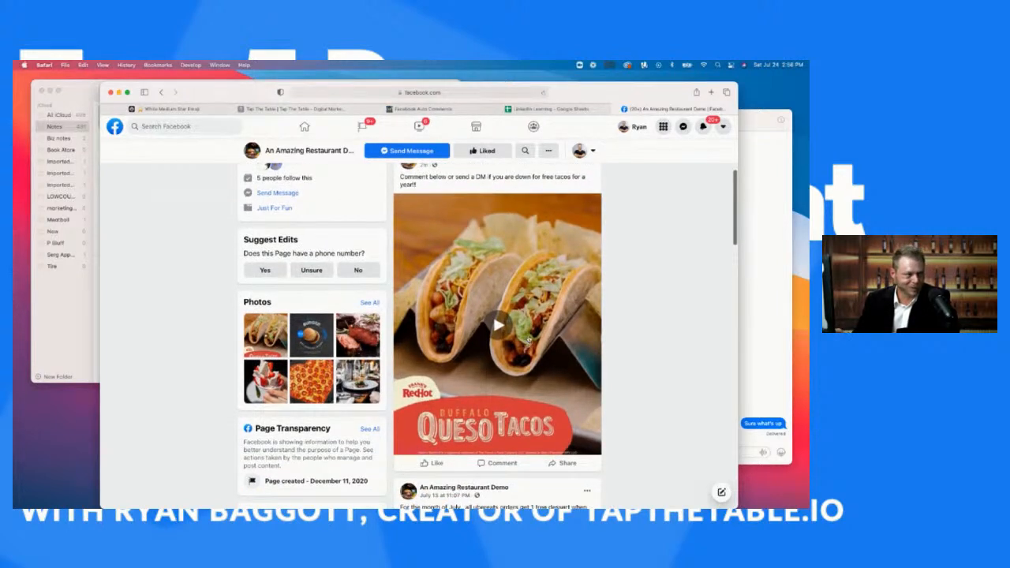
click(500, 464)
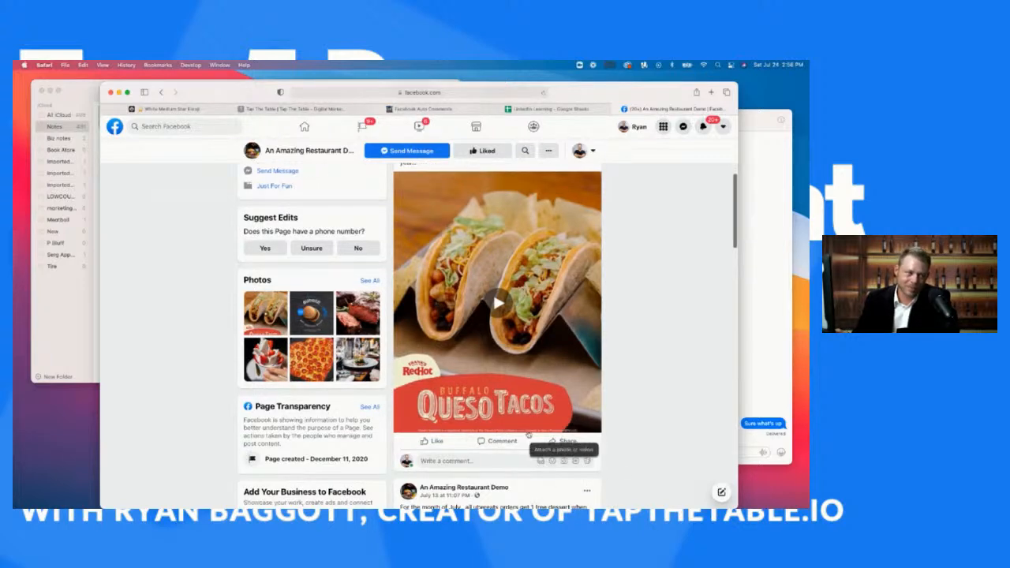
scroll(529, 435, down, 1)
text(i)
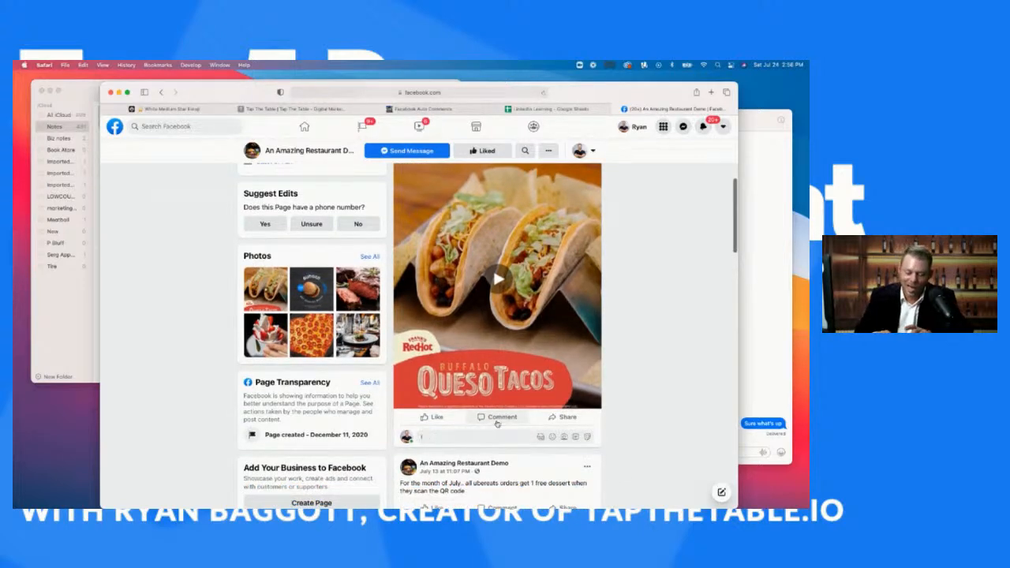
scroll(496, 424, down, 10)
scroll(497, 424, up, 9)
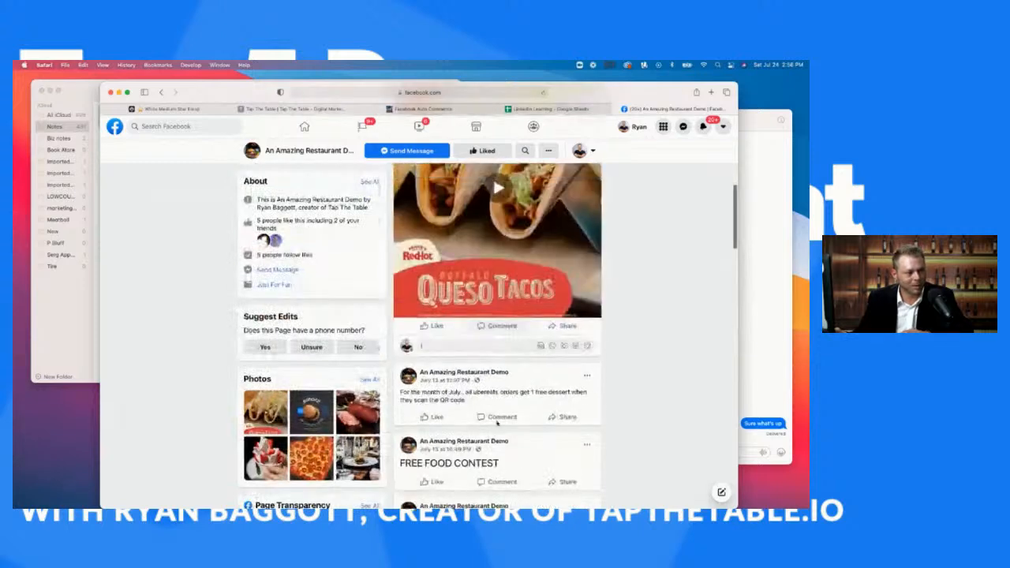
scroll(496, 424, down, 3)
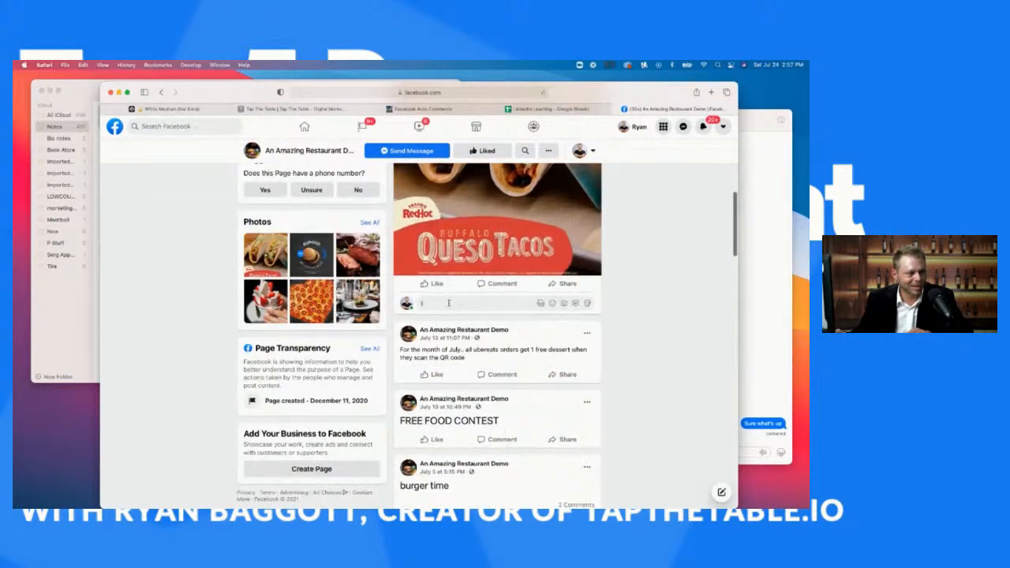
text(want to thin)
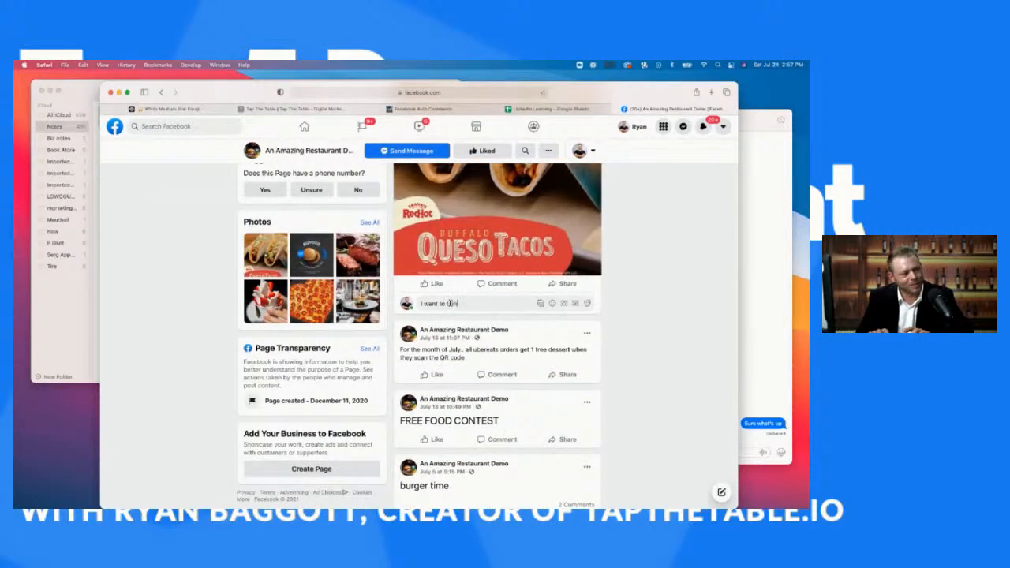
key(BackSpace)
key(BackSpace)
key(BackSpace)
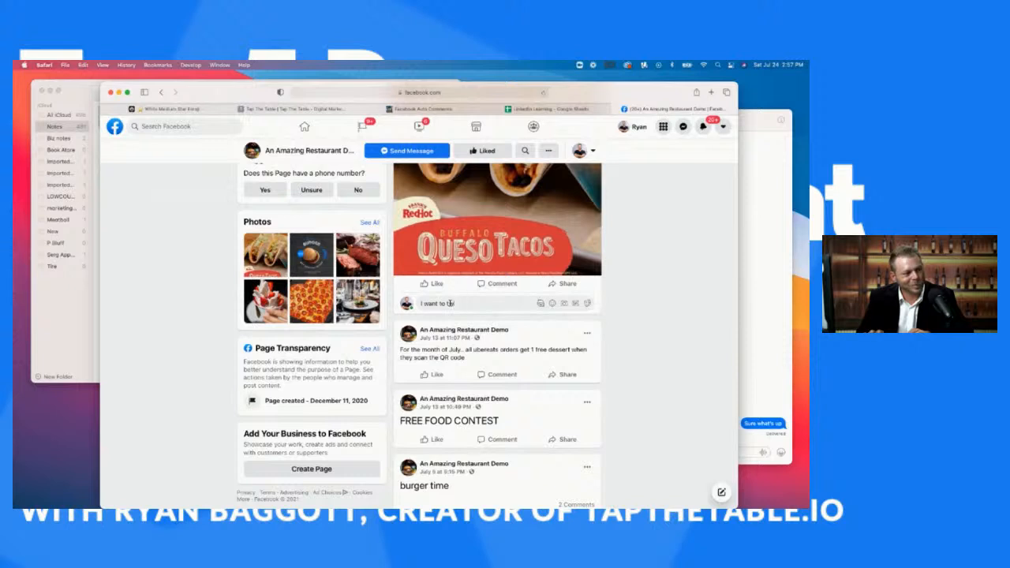
text(win!)
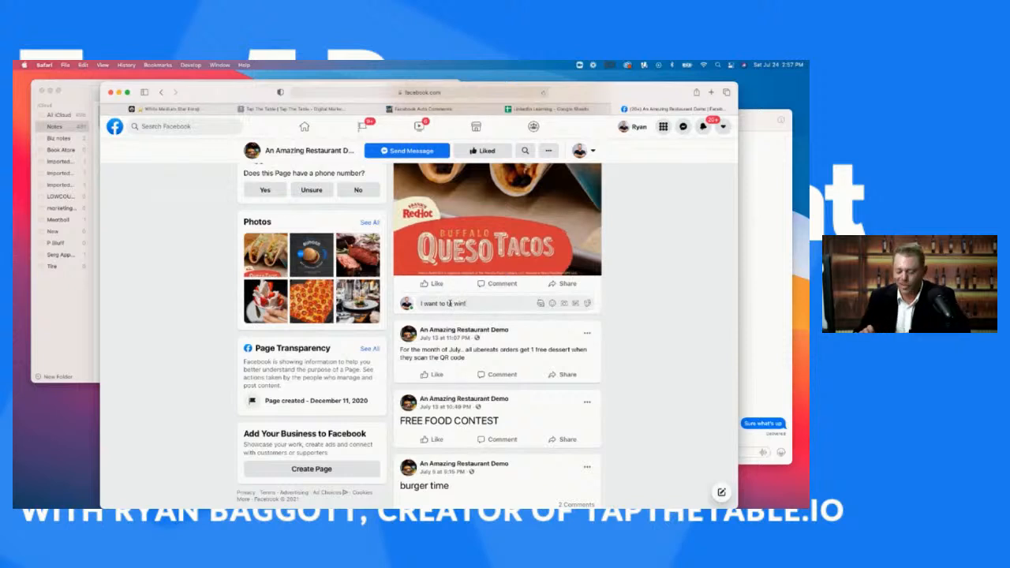
key(Return)
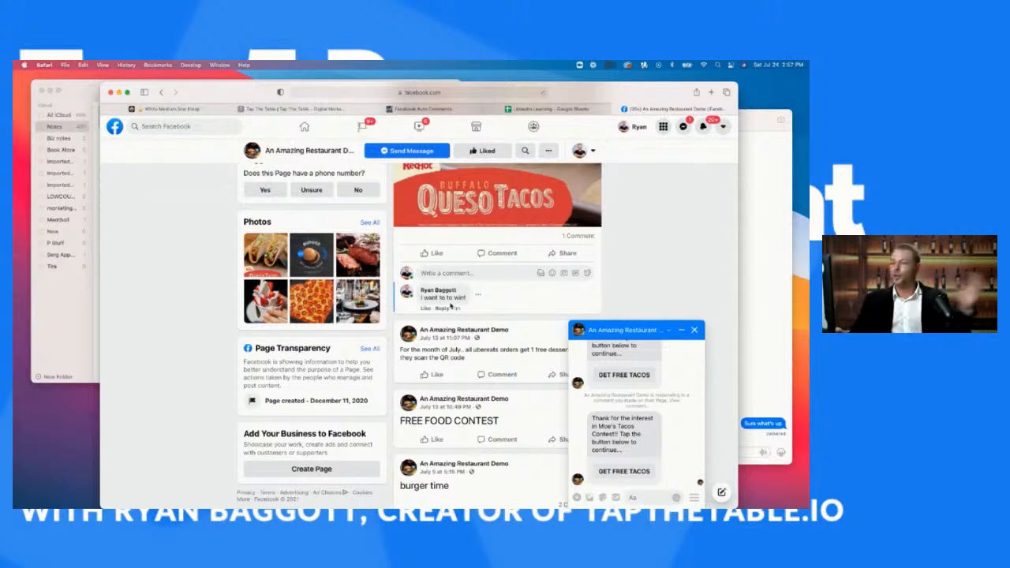
Choose GET FREE TACOS in the Messenger chat and submit the suggested email address.
click(633, 471)
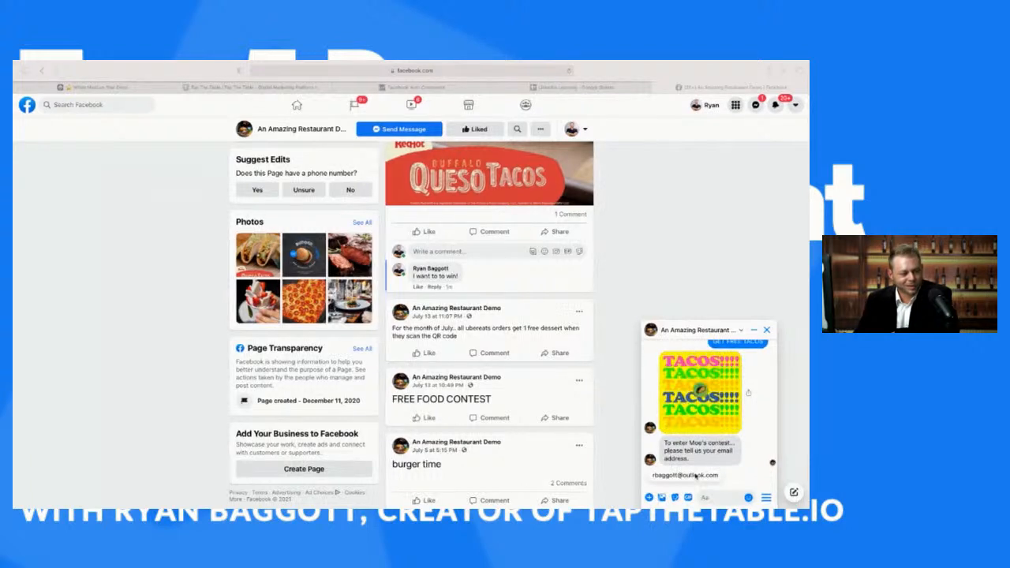
click(760, 474)
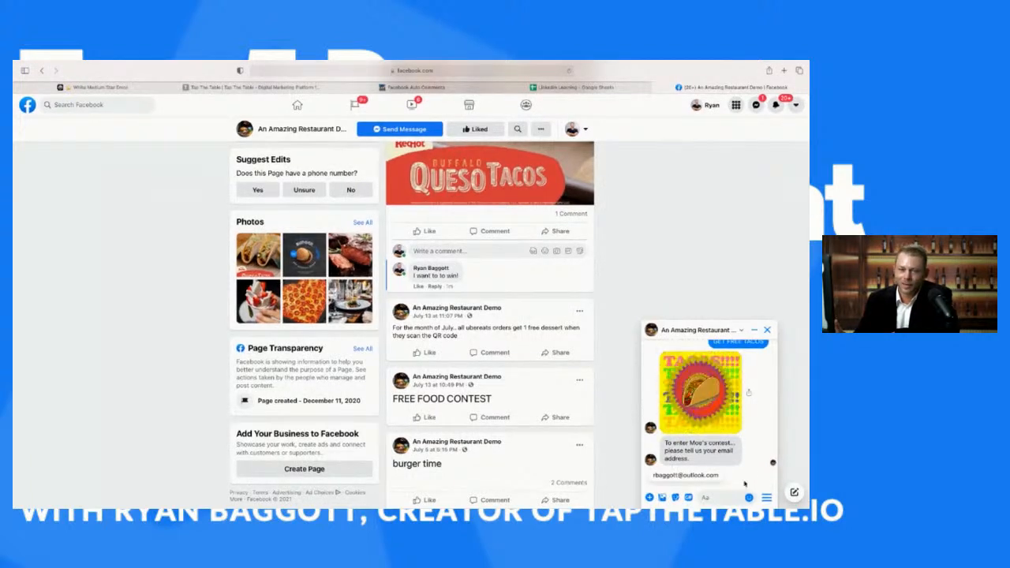
key(Return)
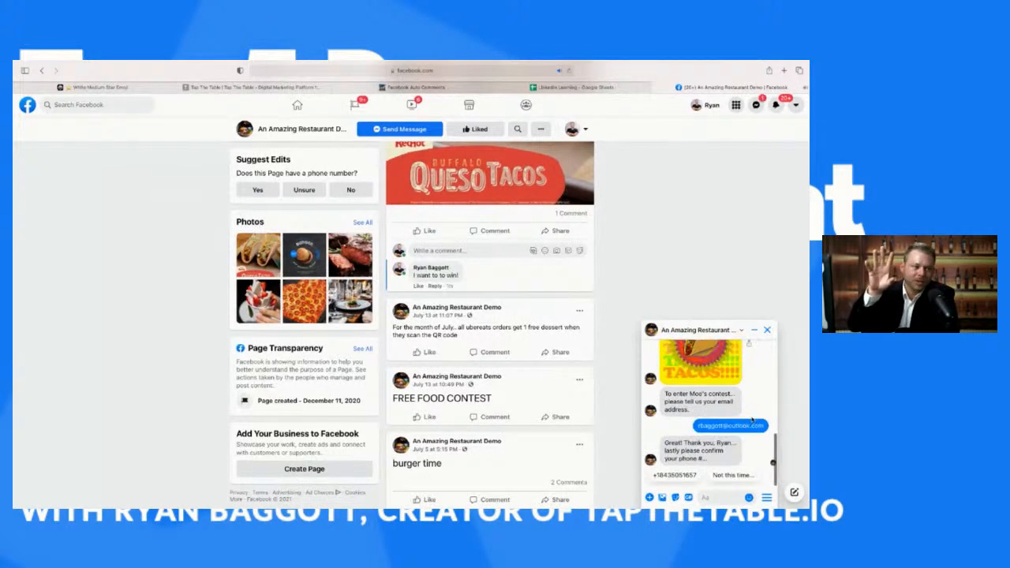
Reload the restaurant page, close the Facebook Auto Comments page and examine the replies under the tacos post comment.
scroll(453, 224, up, 5)
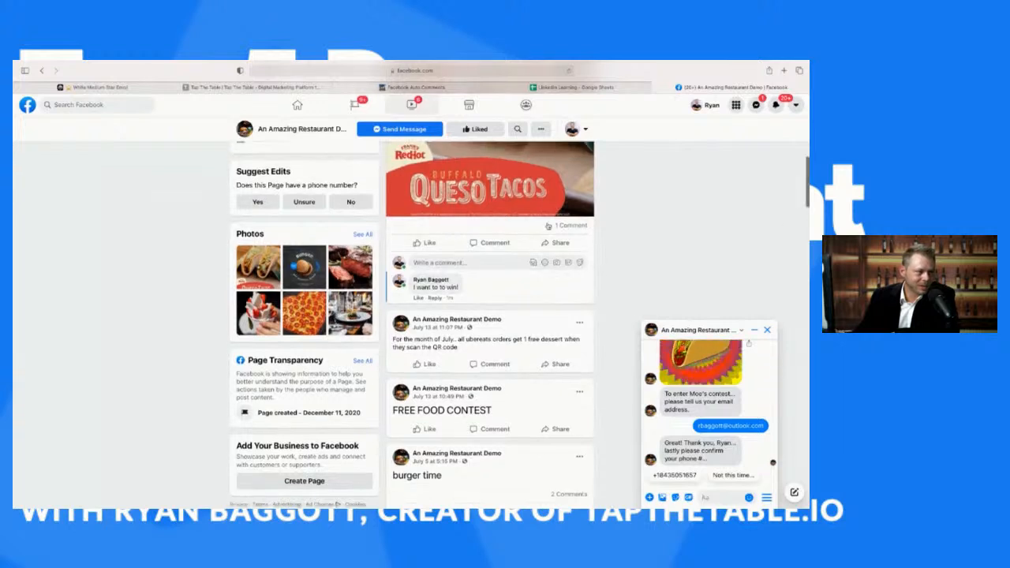
scroll(619, 227, up, 1)
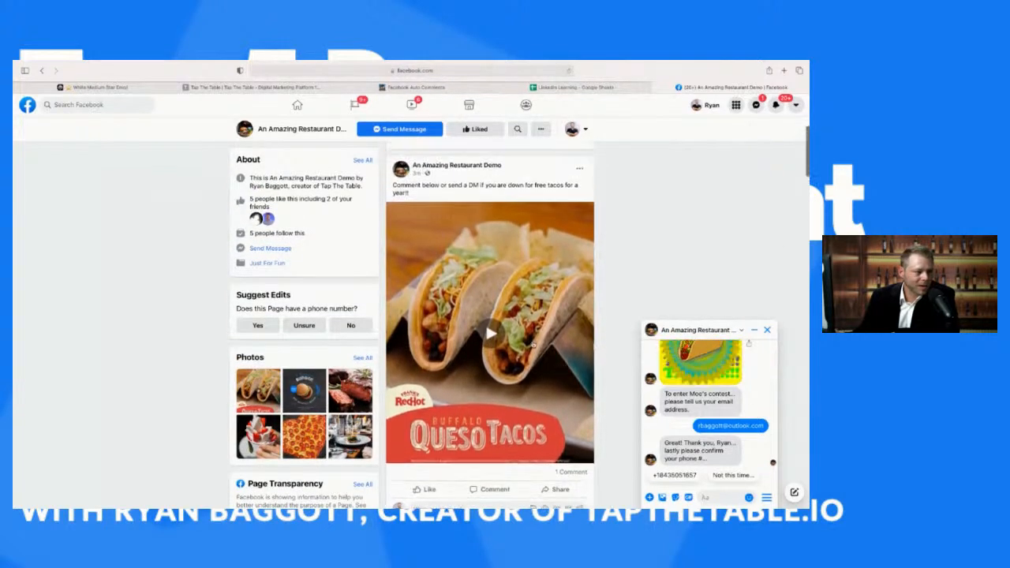
click(569, 71)
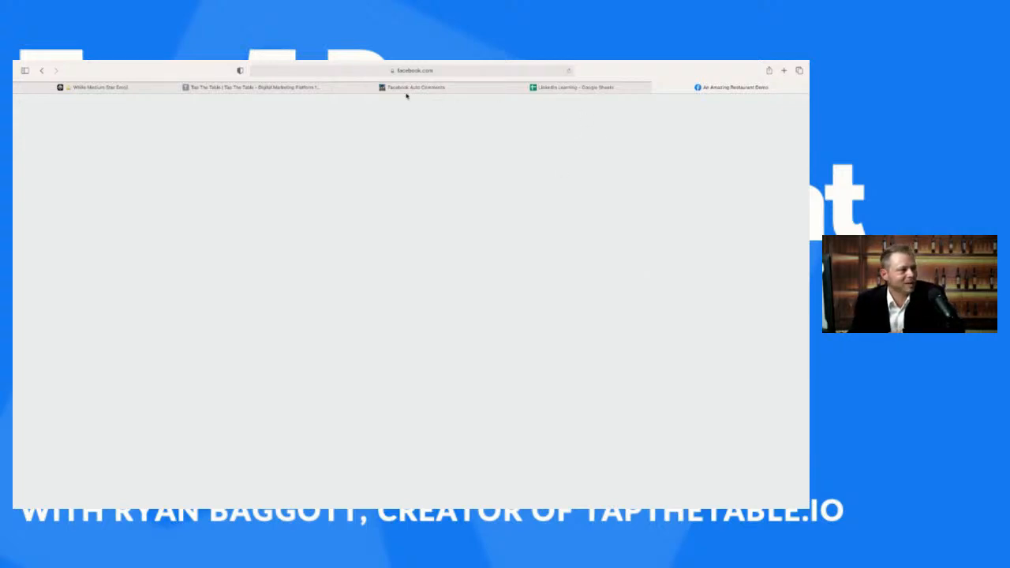
click(337, 89)
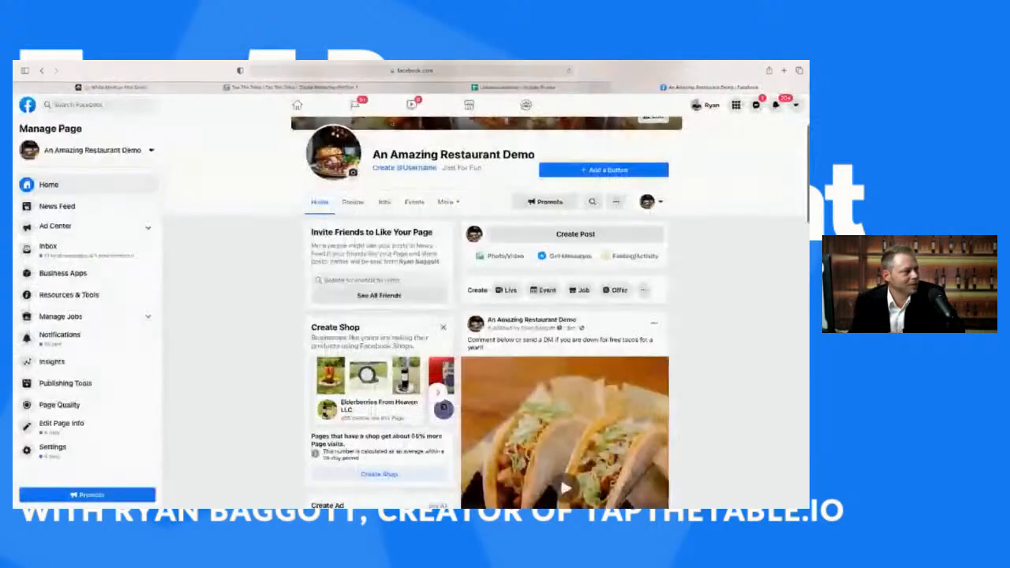
scroll(708, 220, down, 5)
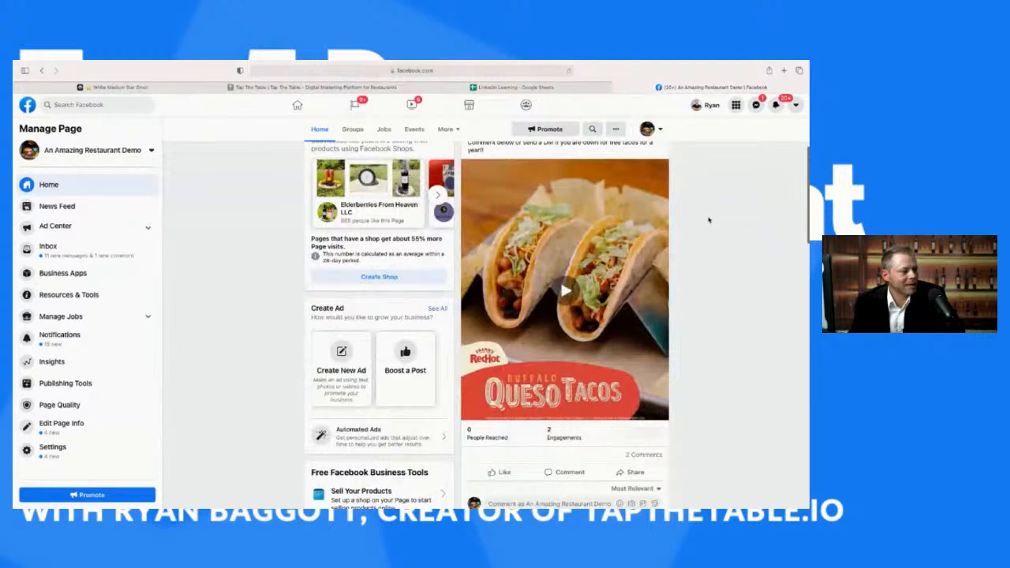
scroll(708, 218, down, 3)
scroll(695, 154, down, 1)
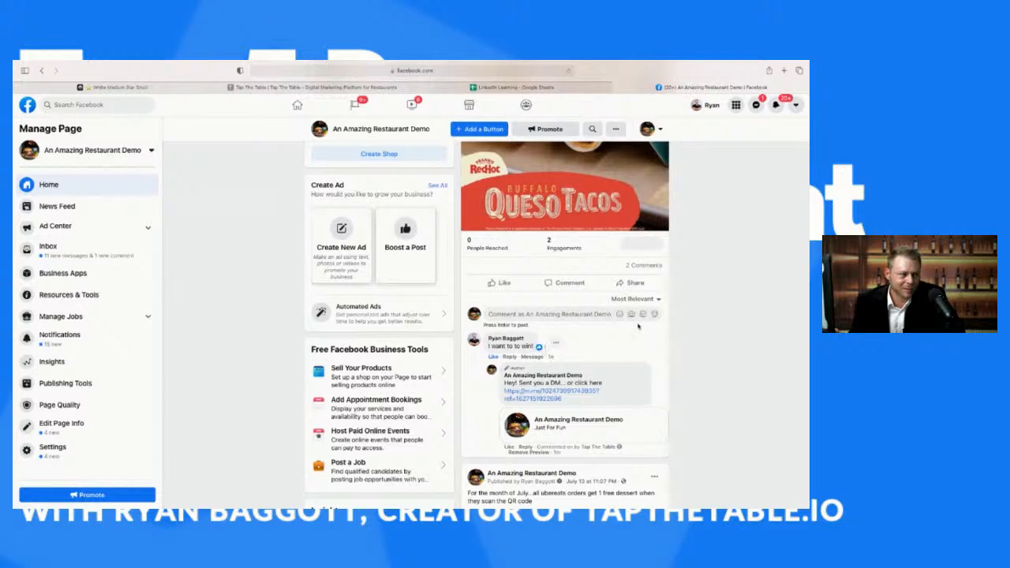
scroll(628, 351, up, 1)
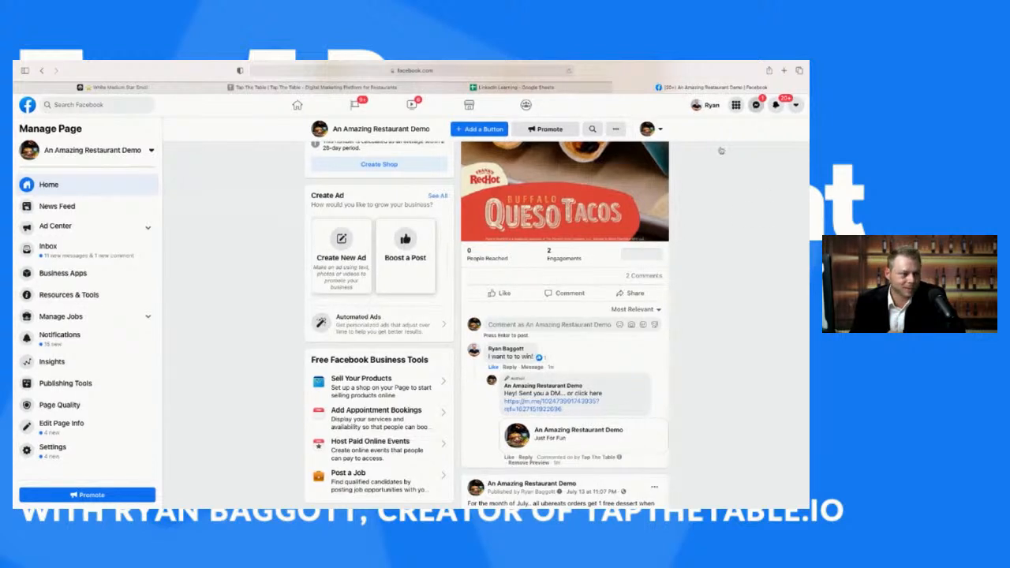
Reopen the An Amazing Restaurant Demo conversation in Messenger and confirm the suggested phone number.
click(756, 105)
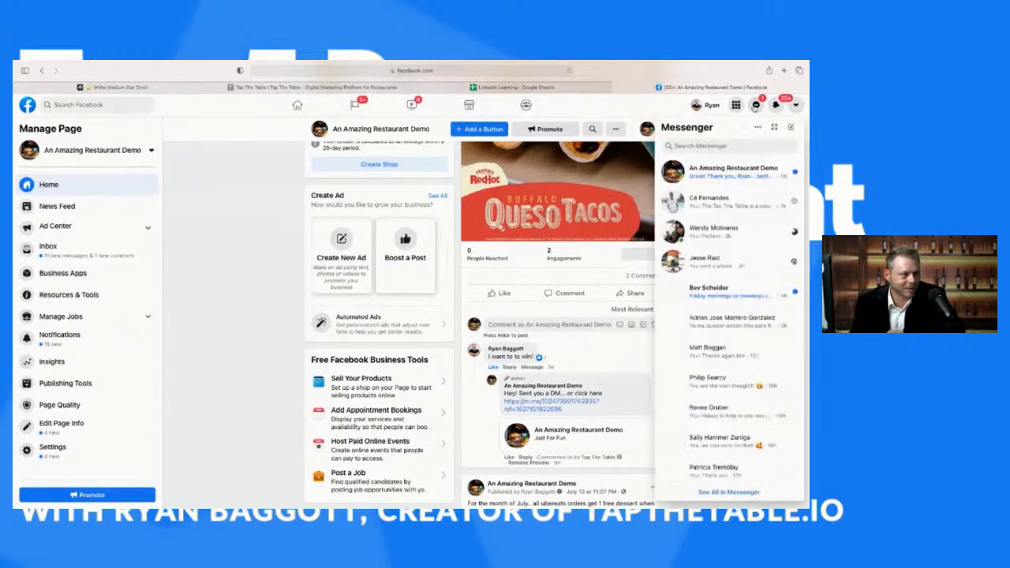
click(726, 171)
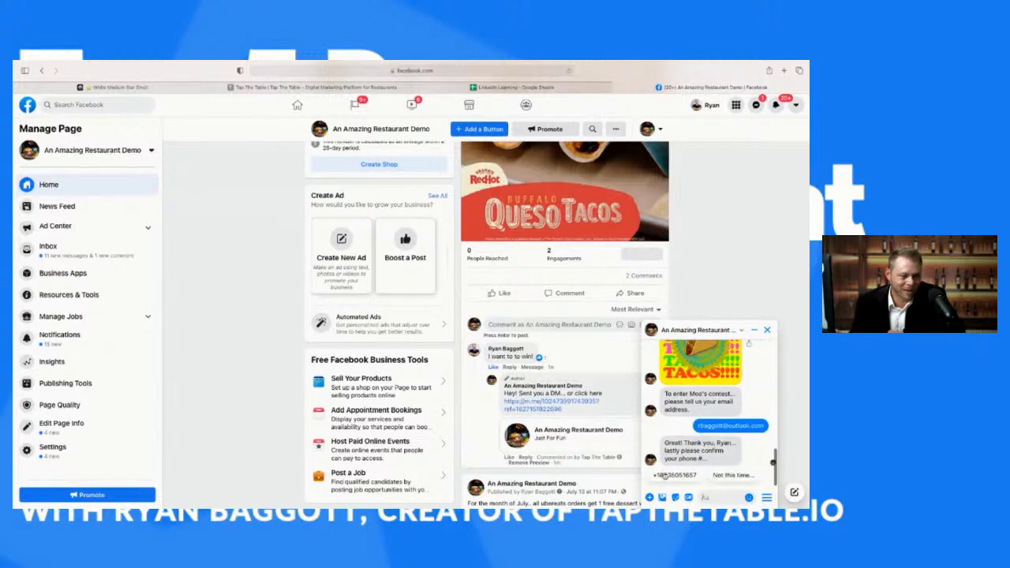
click(677, 476)
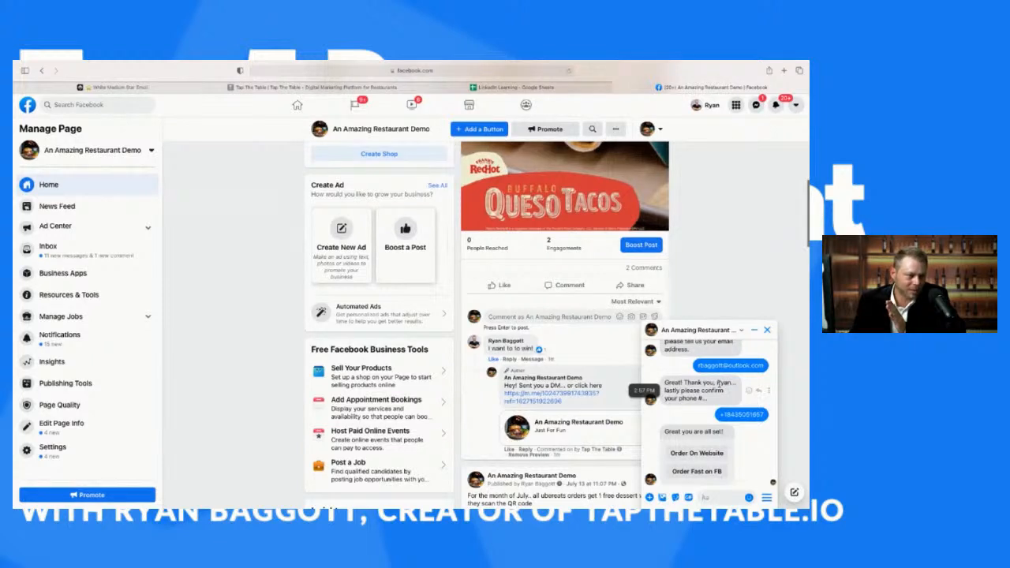
Open the LinkedIn Learning spreadsheet and examine the contact row recorded on the Contest sheet.
click(545, 88)
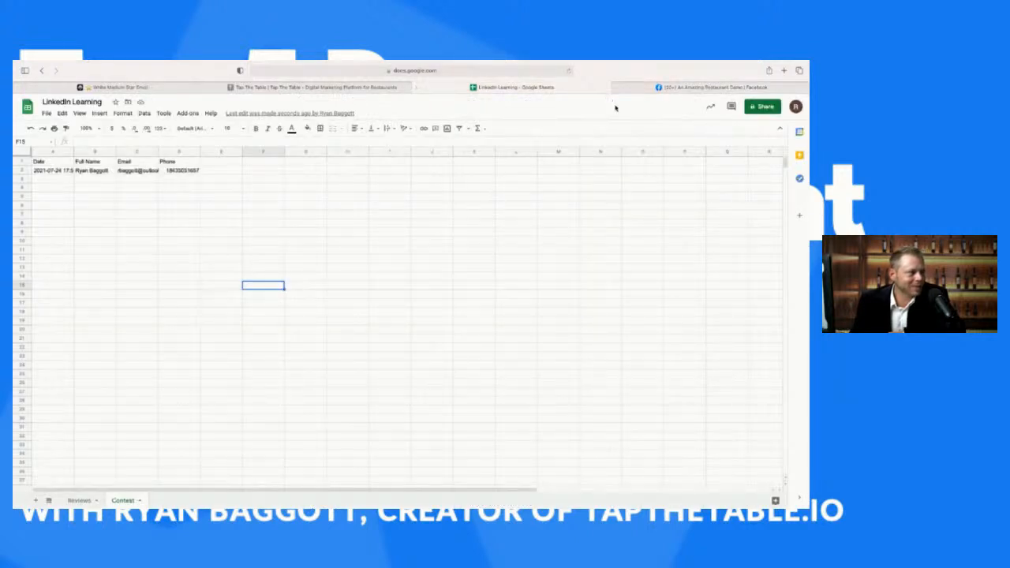
click(21, 170)
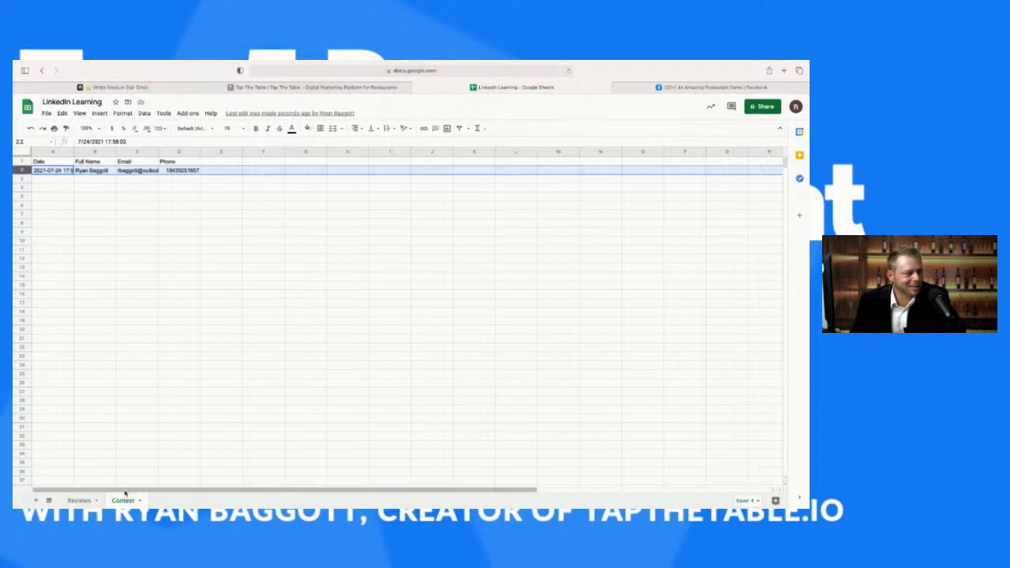
click(232, 331)
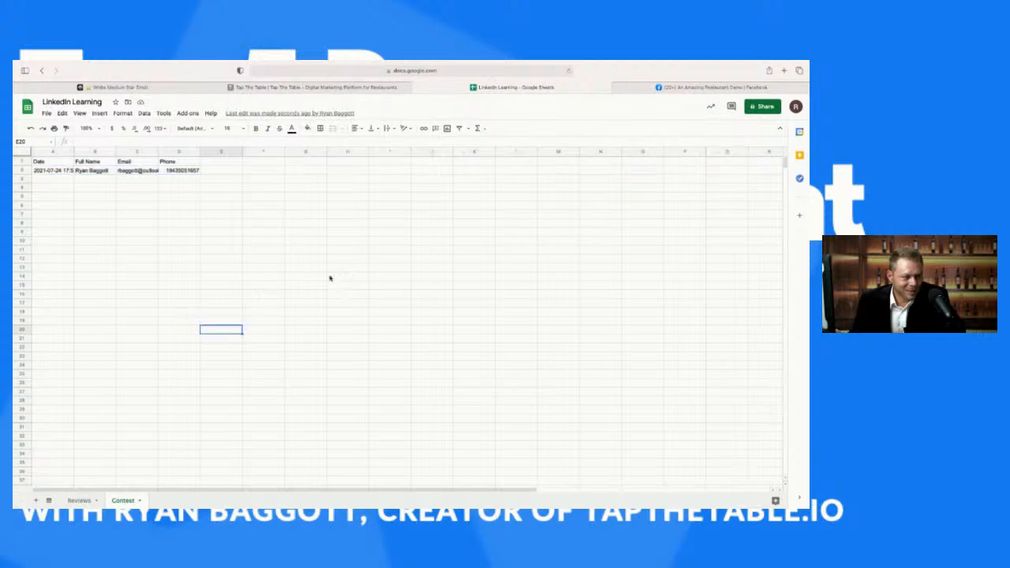
click(339, 304)
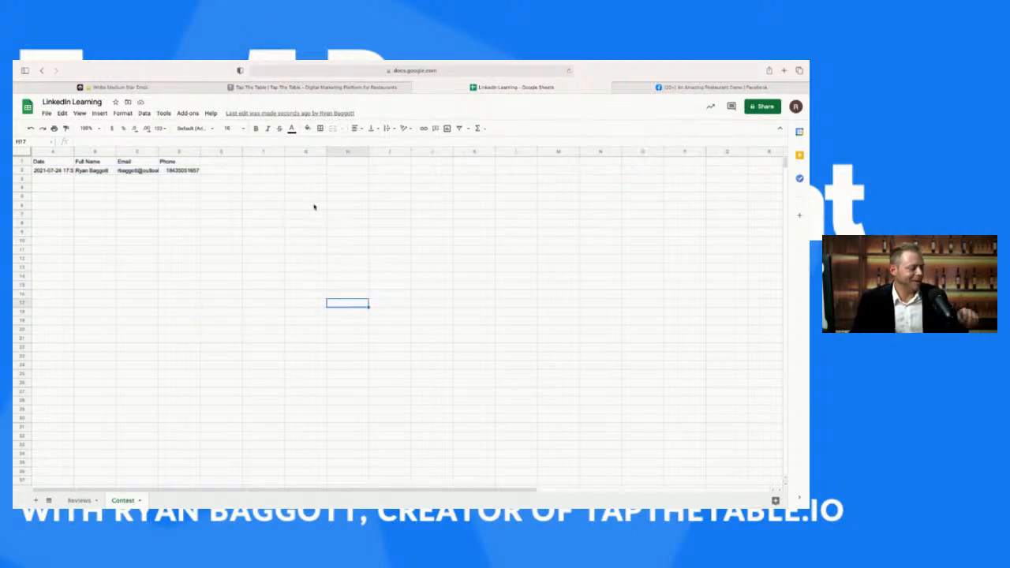
Glance at the Tap The Table homepage, return to the LinkedIn Learning spreadsheet and open its Reviews sheet.
click(333, 89)
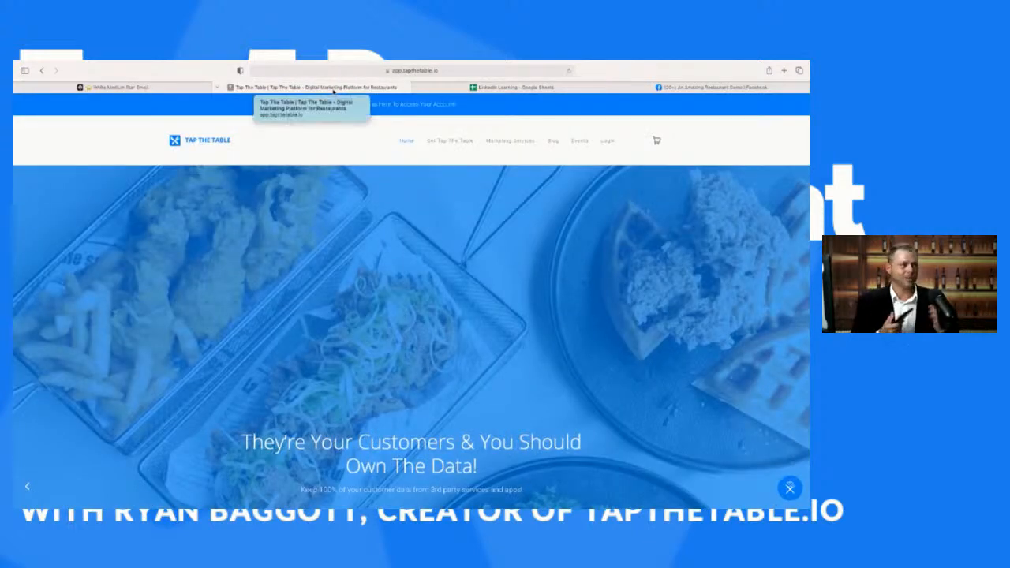
click(499, 88)
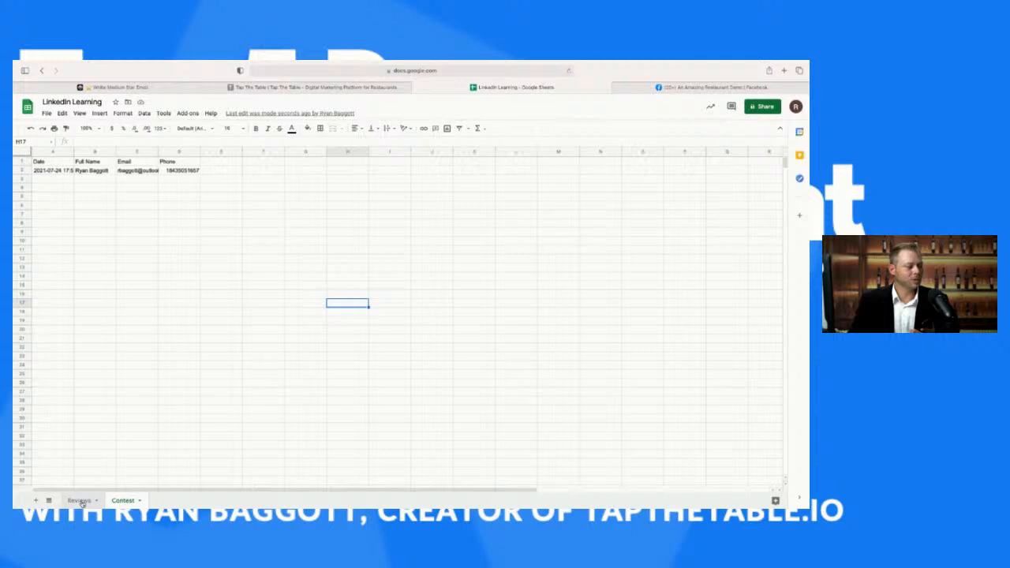
click(79, 500)
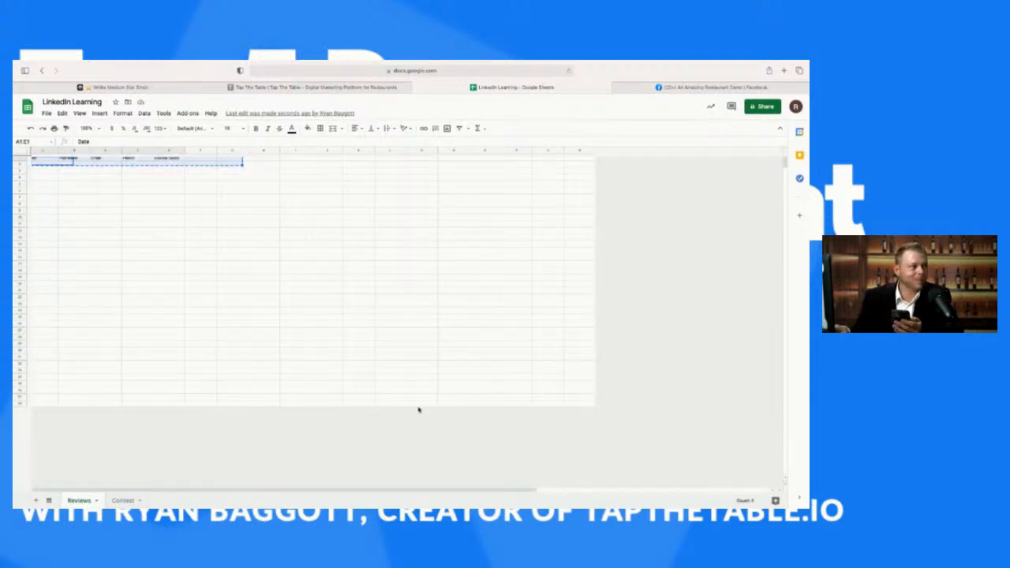
Take the browser window out of full screen and resize it so the desktop shows beside it.
mouse_move(84, 83)
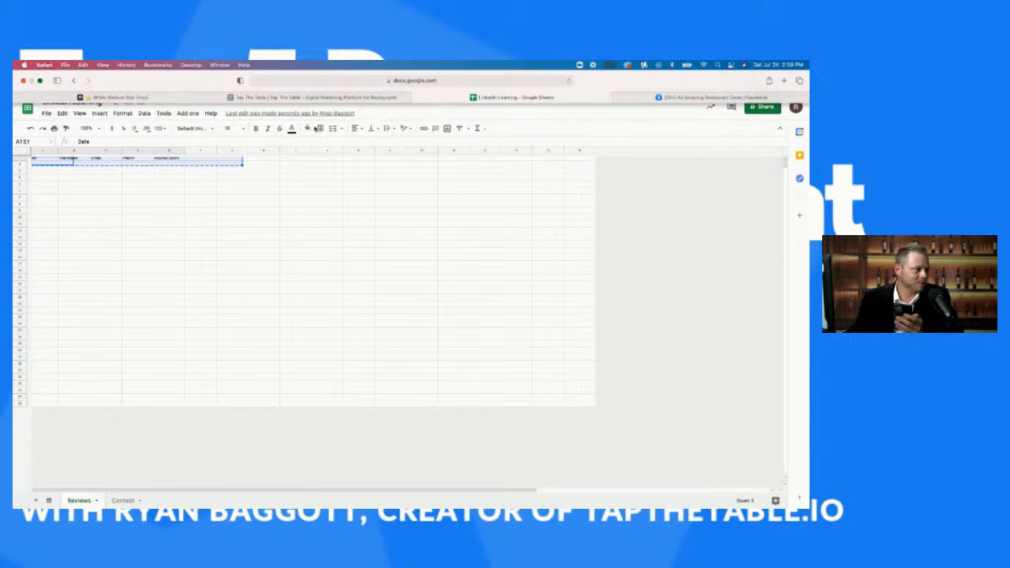
click(40, 80)
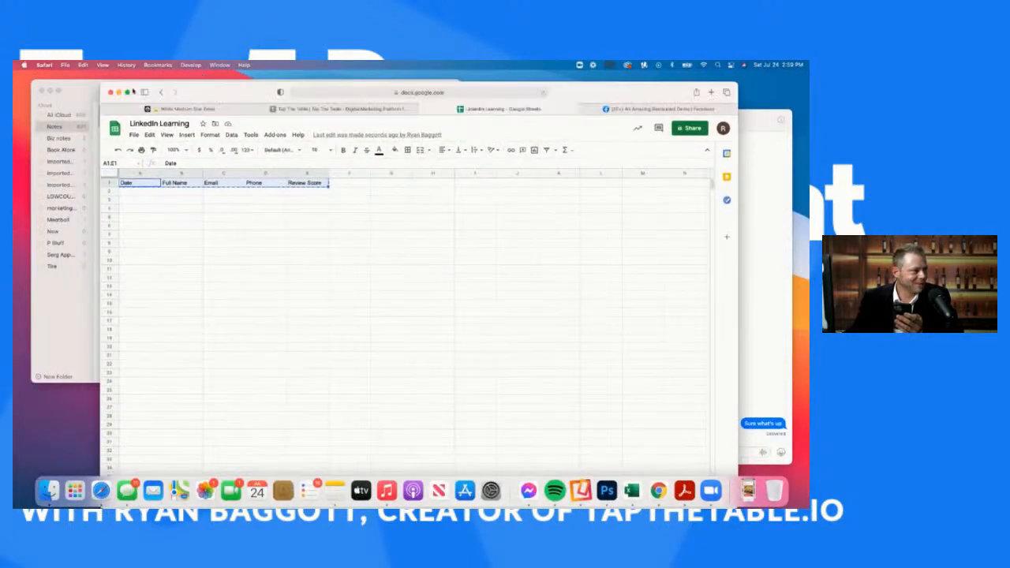
mouse_move(35, 78)
mouse_down()
mouse_move(19, 75)
mouse_move(29, 80)
mouse_up()
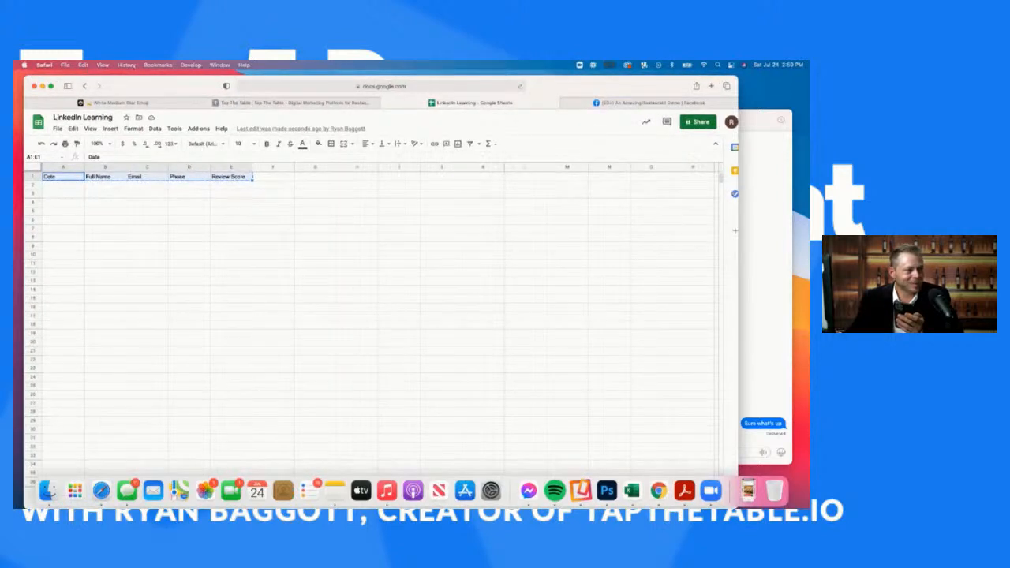
drag(713, 75, 675, 76)
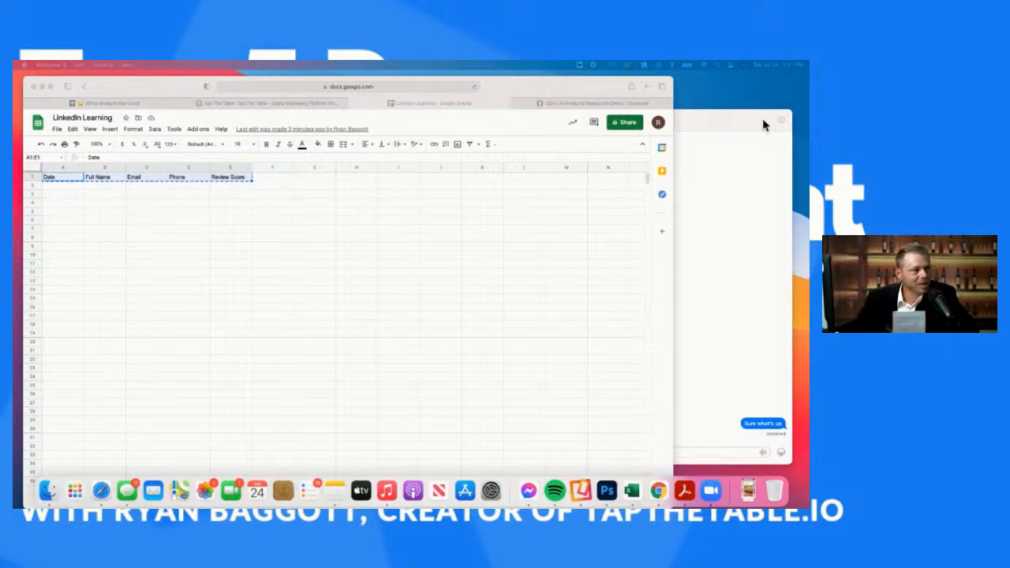
Return to the restaurant's Facebook page, refit the browser window and answer the Messenger review request with 5 stars.
click(623, 108)
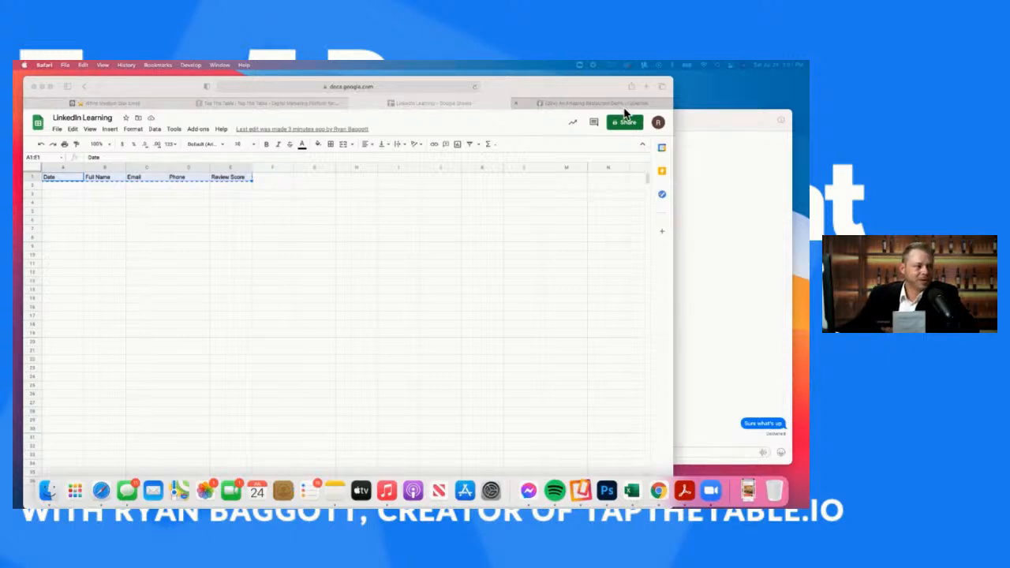
click(624, 106)
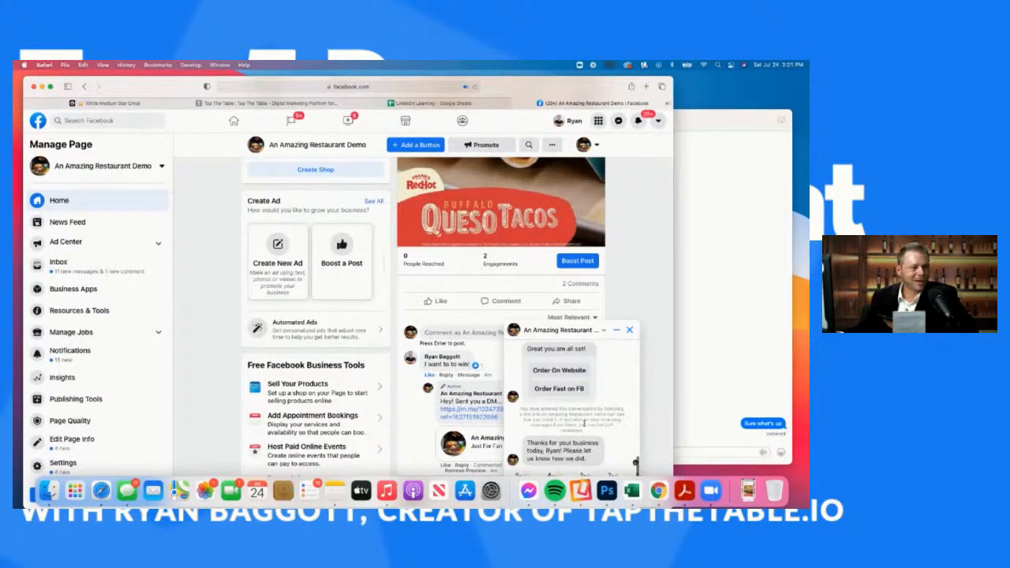
scroll(584, 425, down, 4)
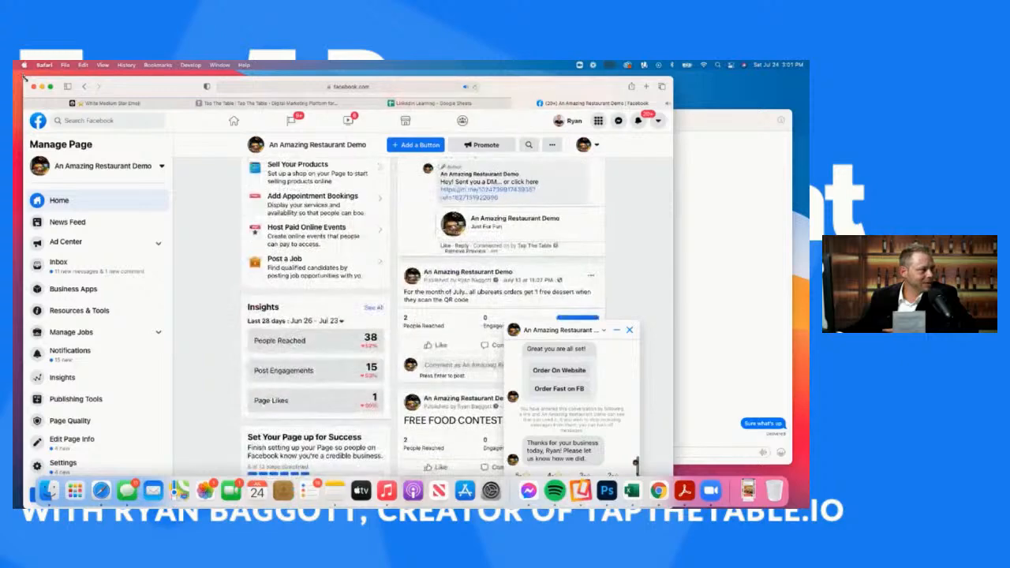
drag(22, 77, 62, 71)
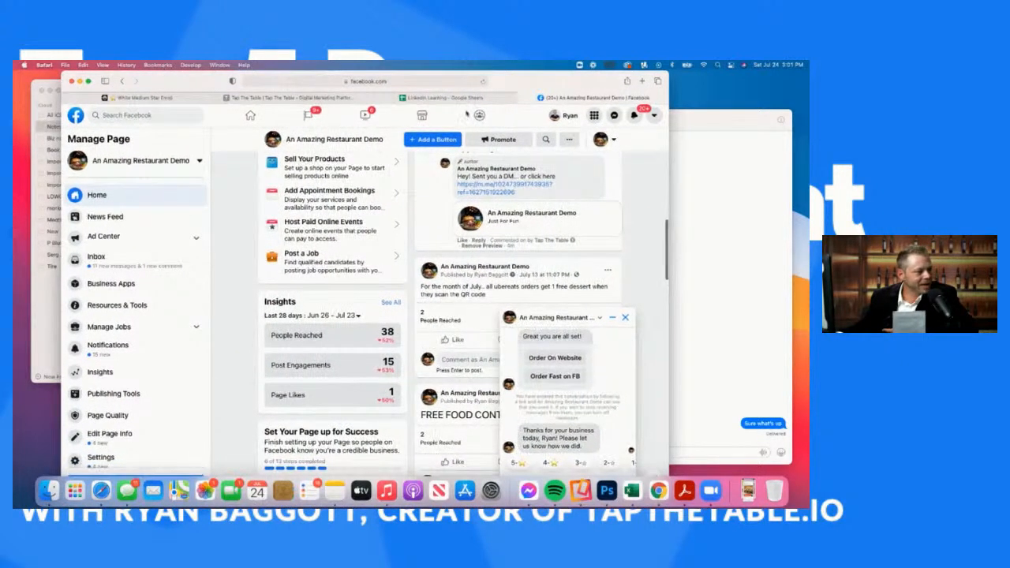
drag(66, 79, 78, 88)
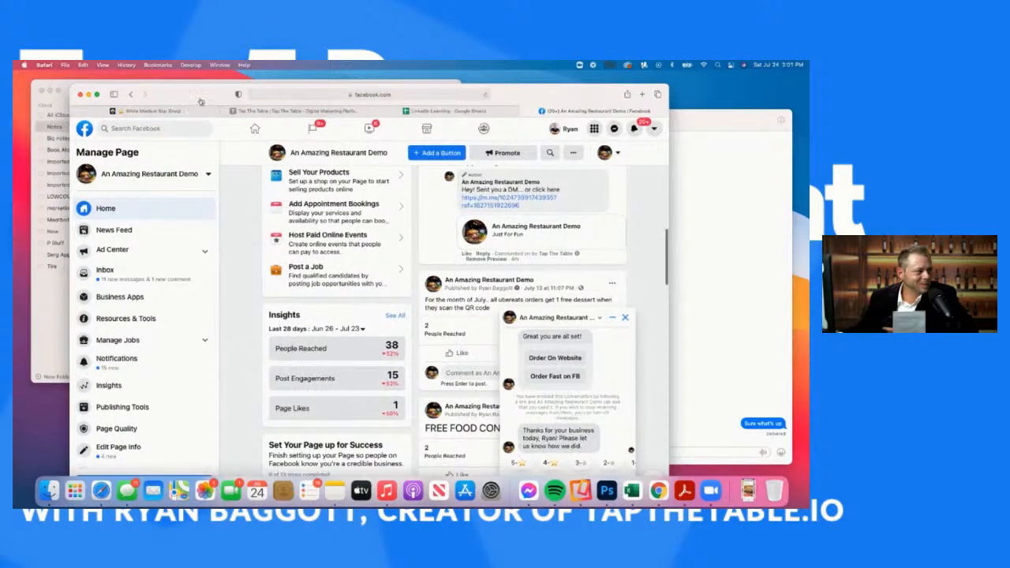
drag(201, 94, 197, 81)
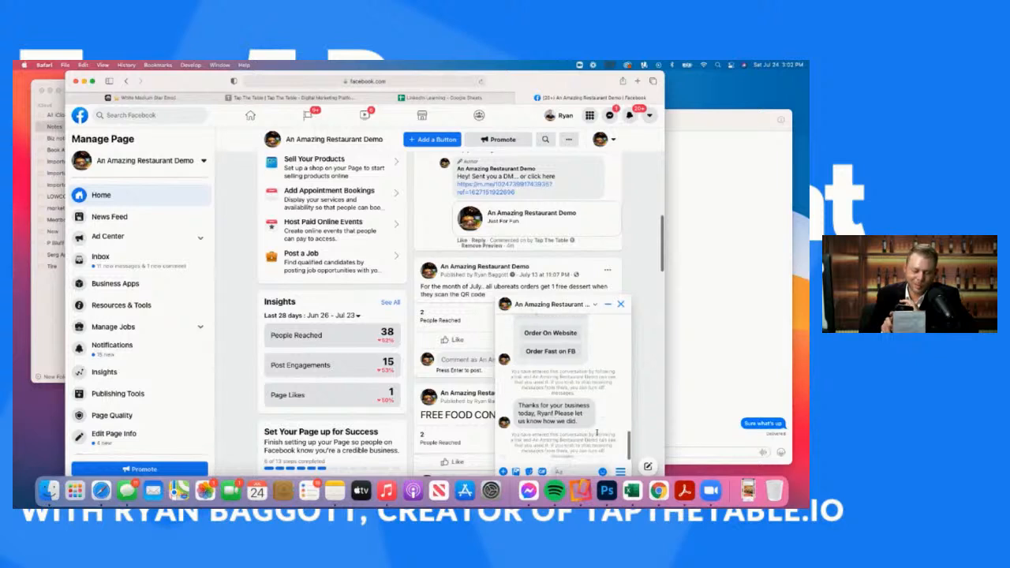
scroll(597, 435, down, 2)
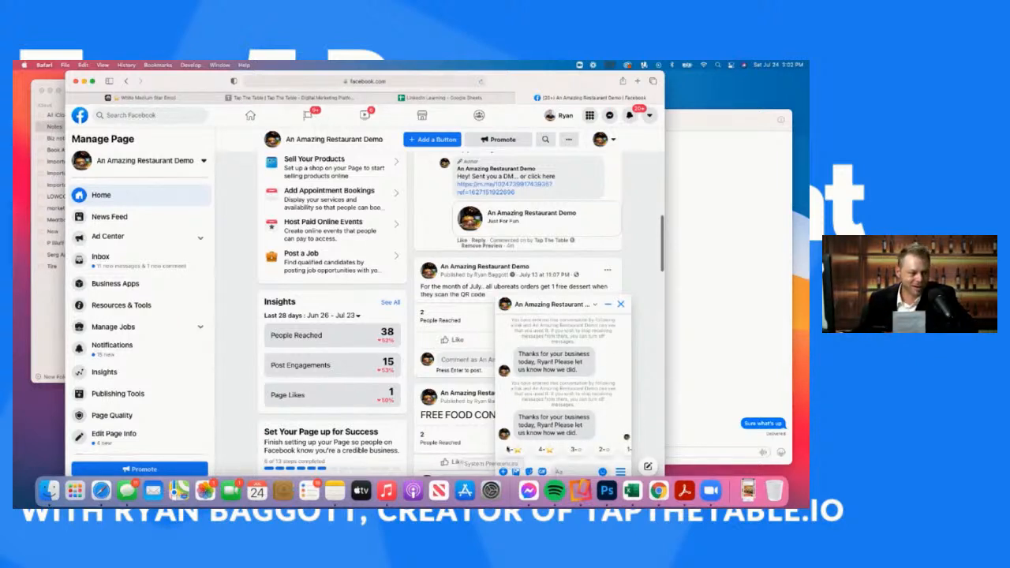
click(517, 450)
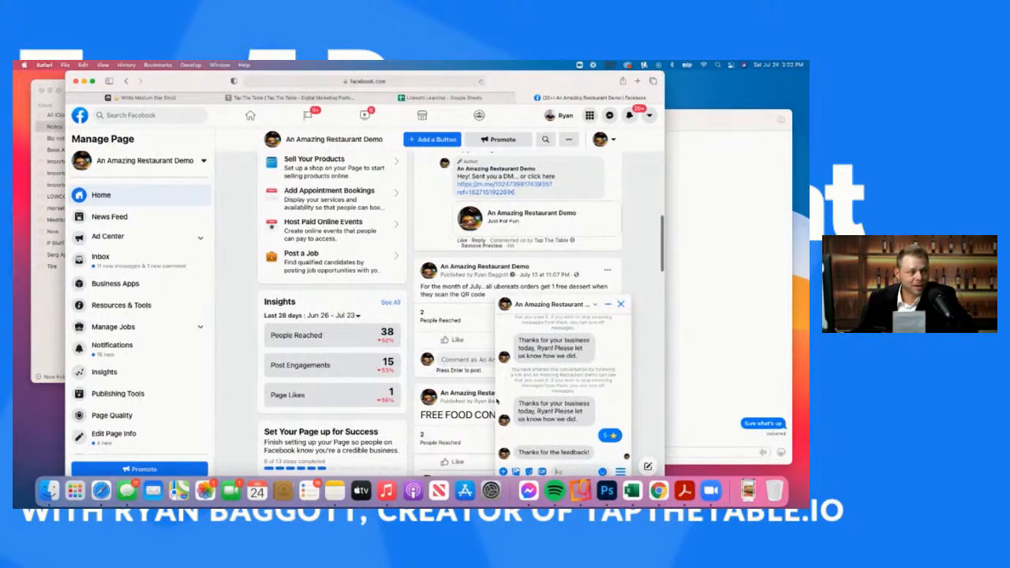
Return to the LinkedIn Learning spreadsheet and examine the recorded rows on the Reviews and Contest sheets.
click(694, 131)
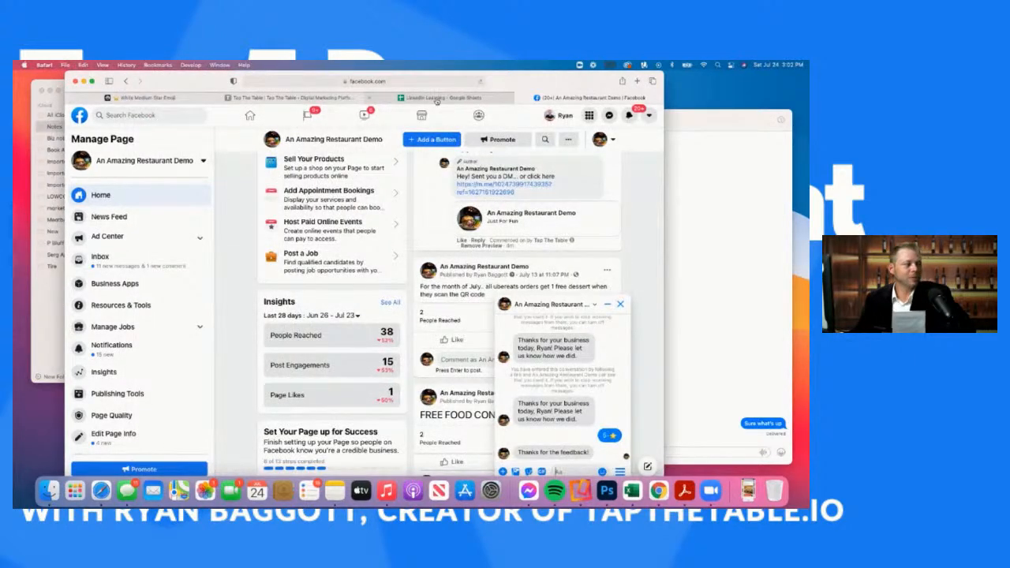
click(436, 99)
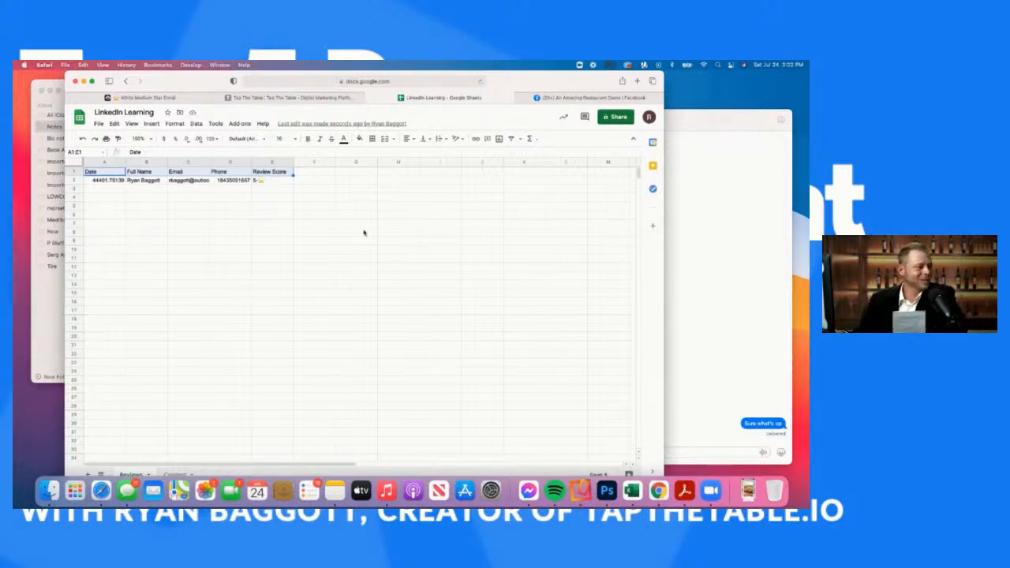
scroll(362, 235, down, 3)
scroll(363, 234, up, 3)
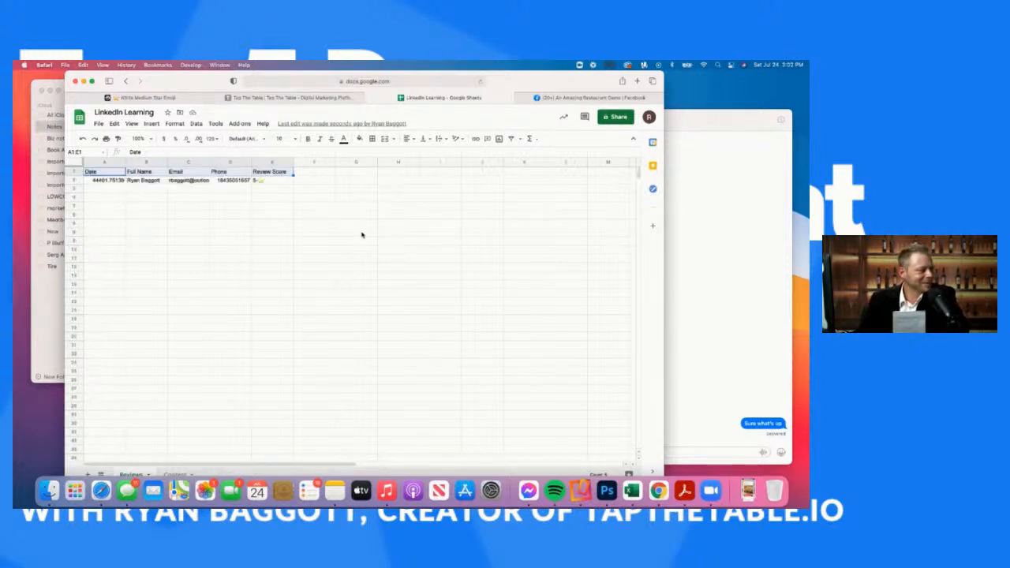
drag(69, 73, 81, 93)
drag(177, 96, 177, 75)
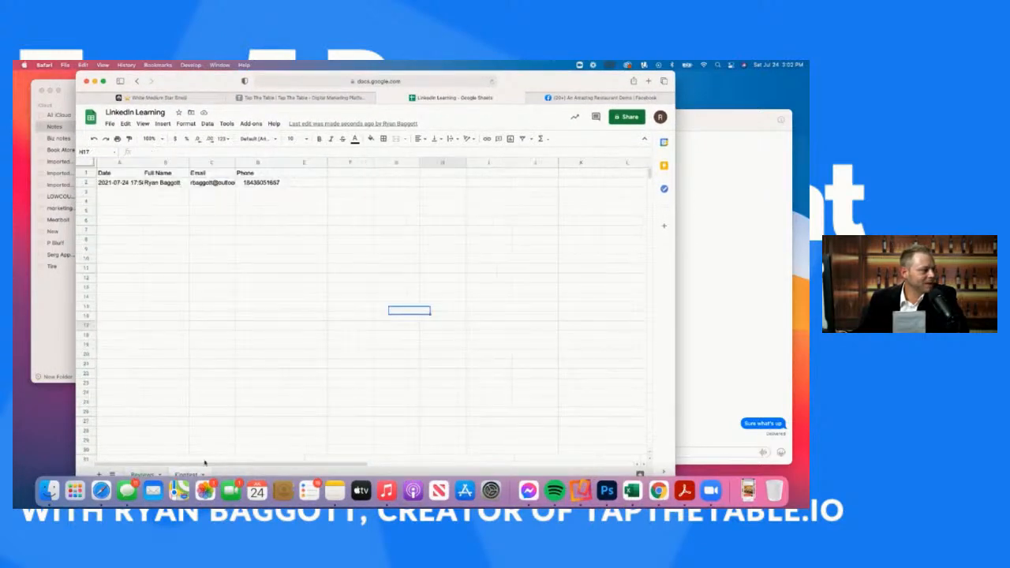
click(148, 163)
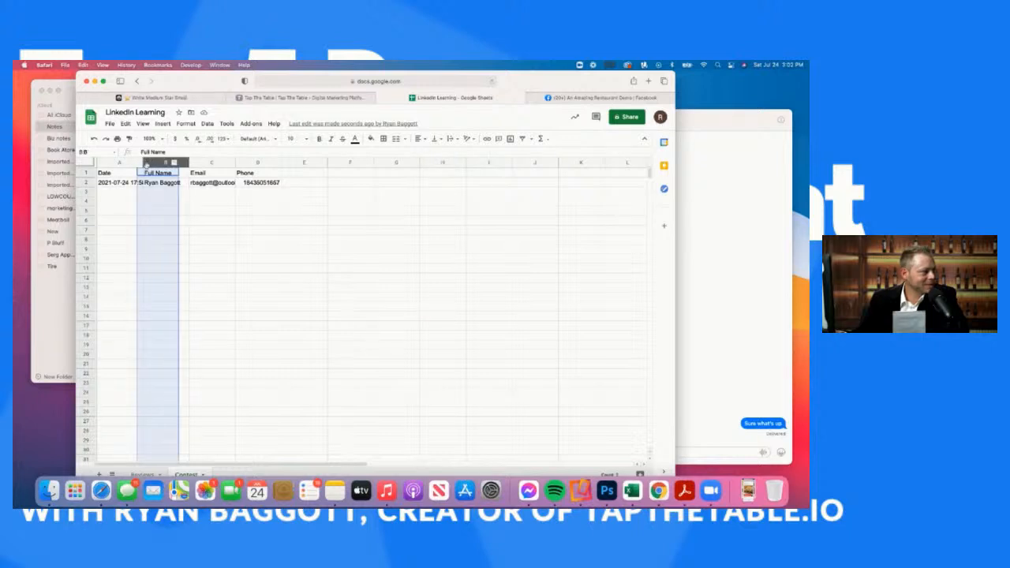
click(207, 183)
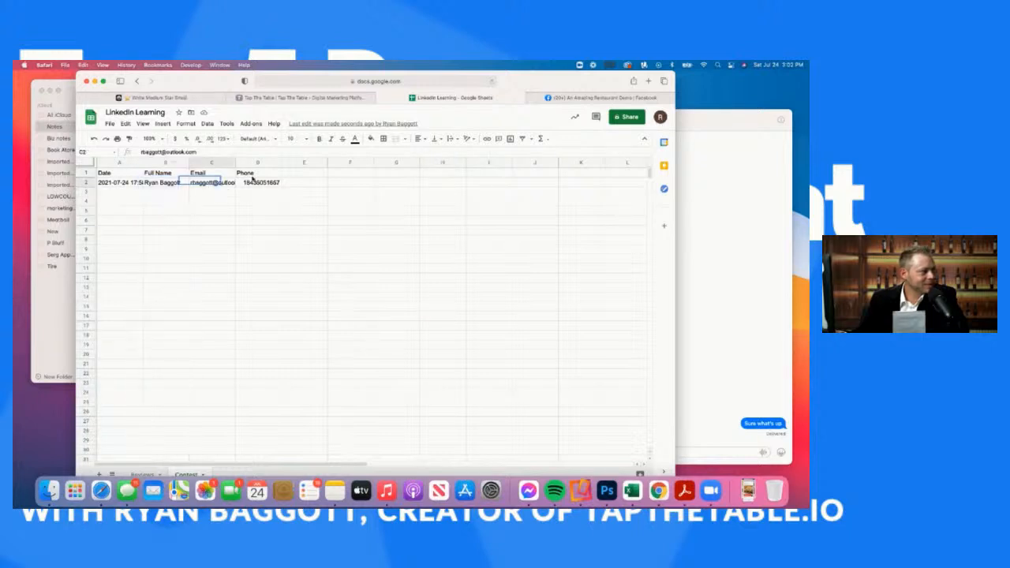
Apply the Date number format to the whole Date column of the Reviews sheet.
click(145, 474)
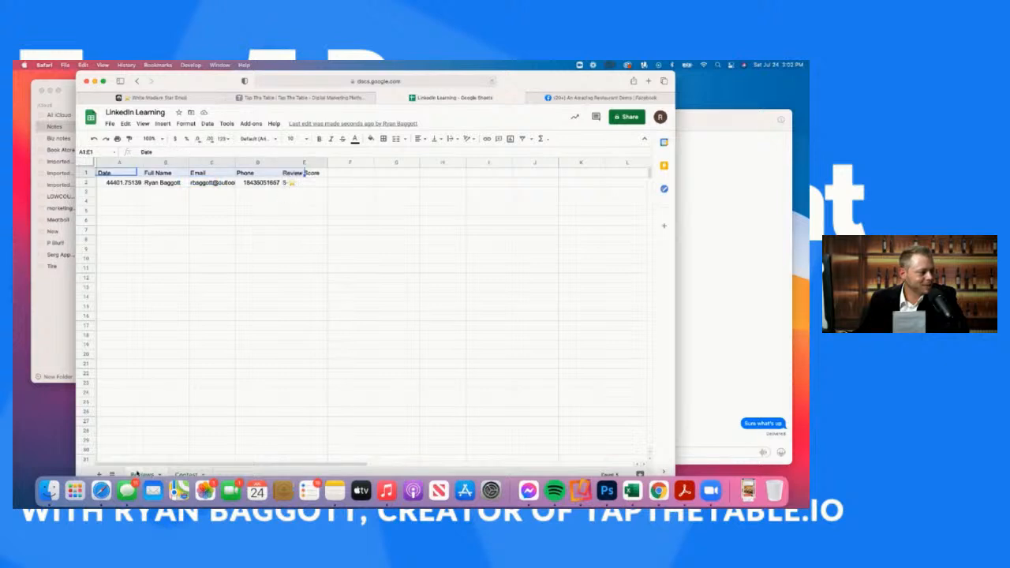
click(340, 250)
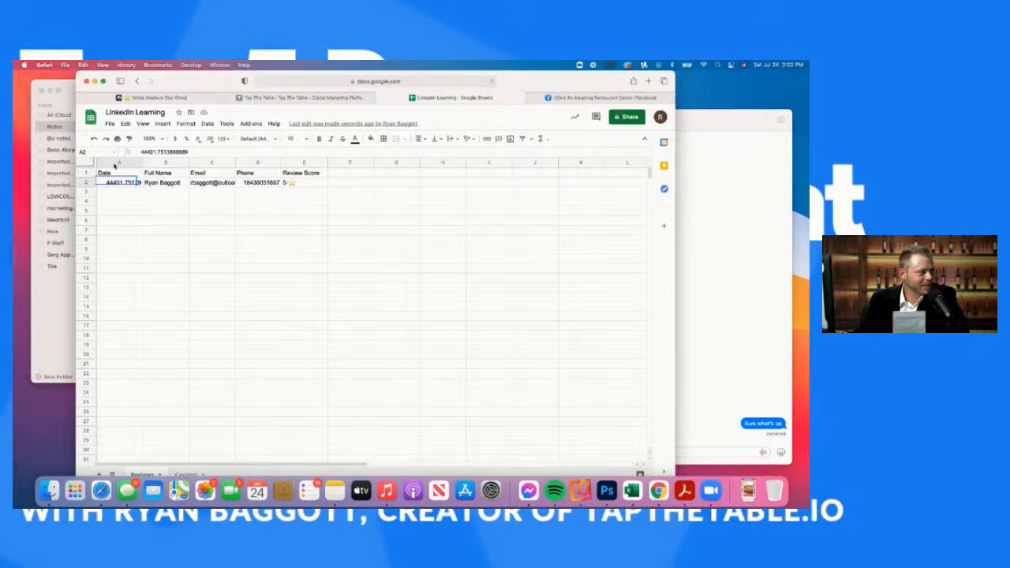
click(113, 163)
click(205, 124)
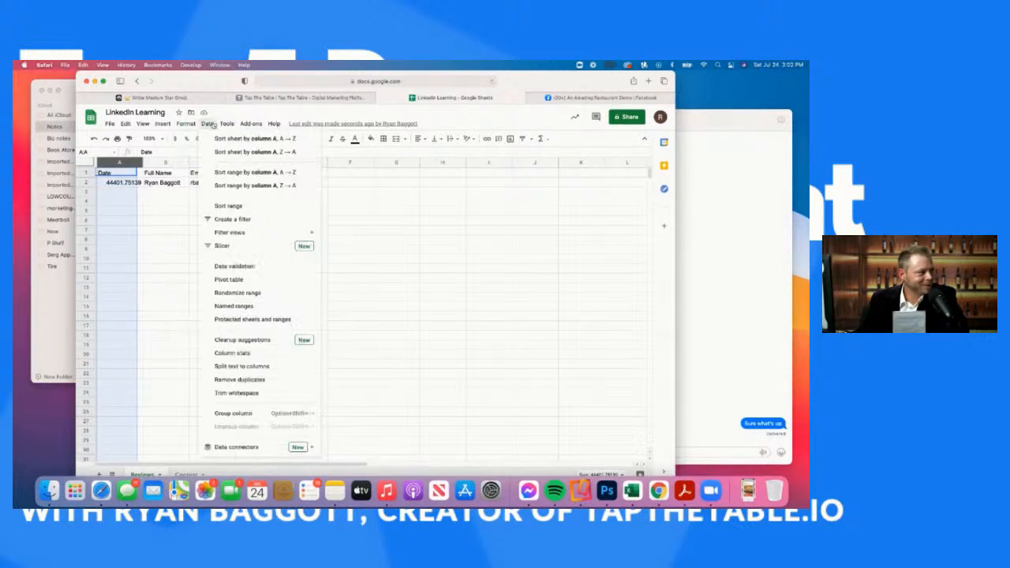
mouse_move(186, 124)
mouse_move(200, 159)
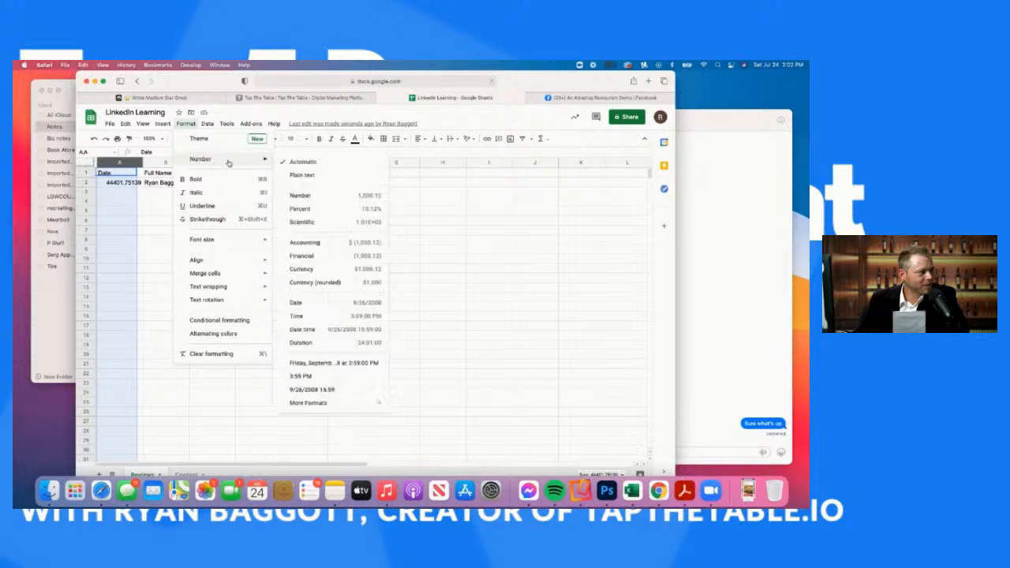
click(319, 303)
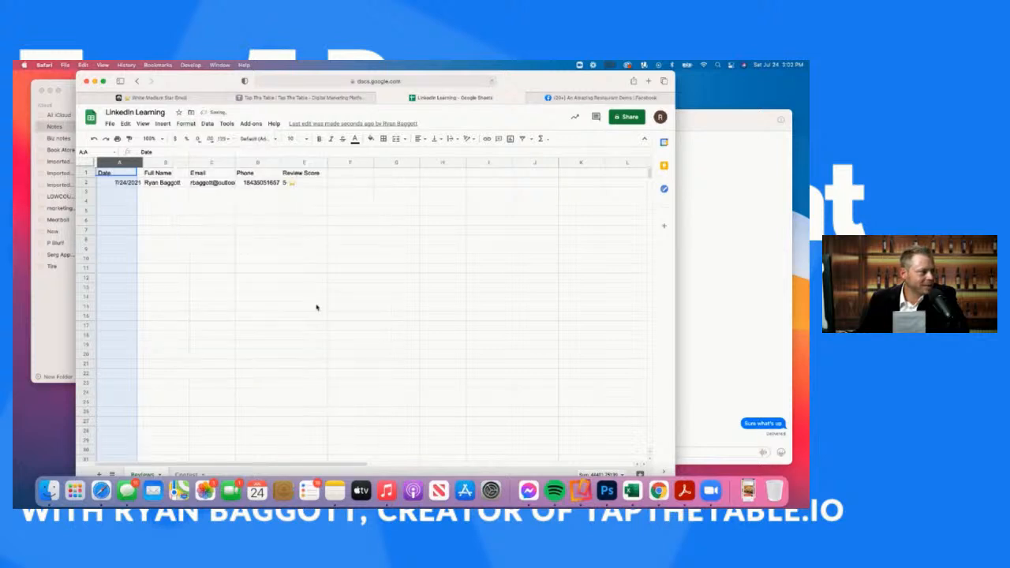
click(327, 303)
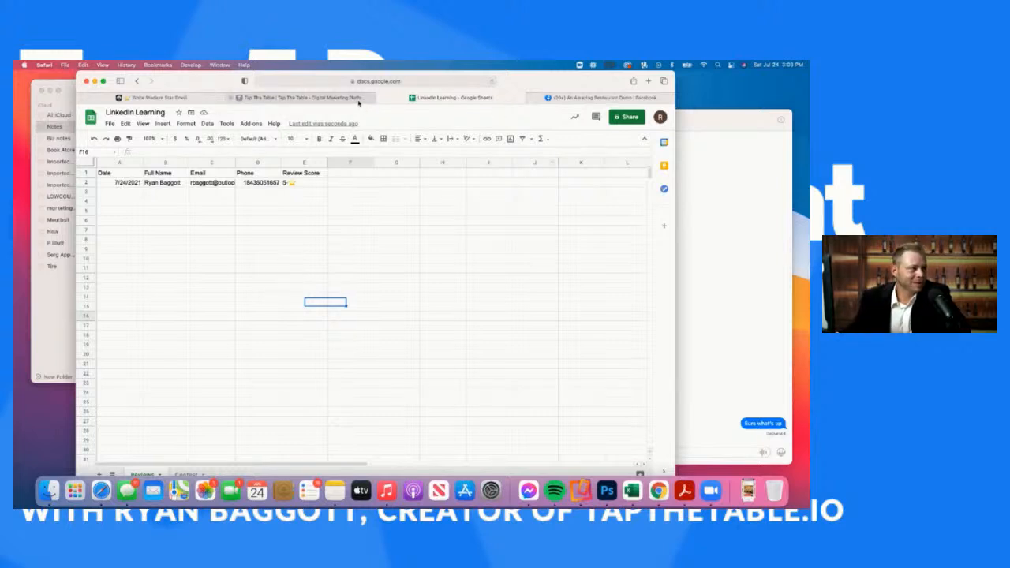
Sign in to Tap The Table with Facebook and open the details of the customer last seen 1 min ago.
click(359, 99)
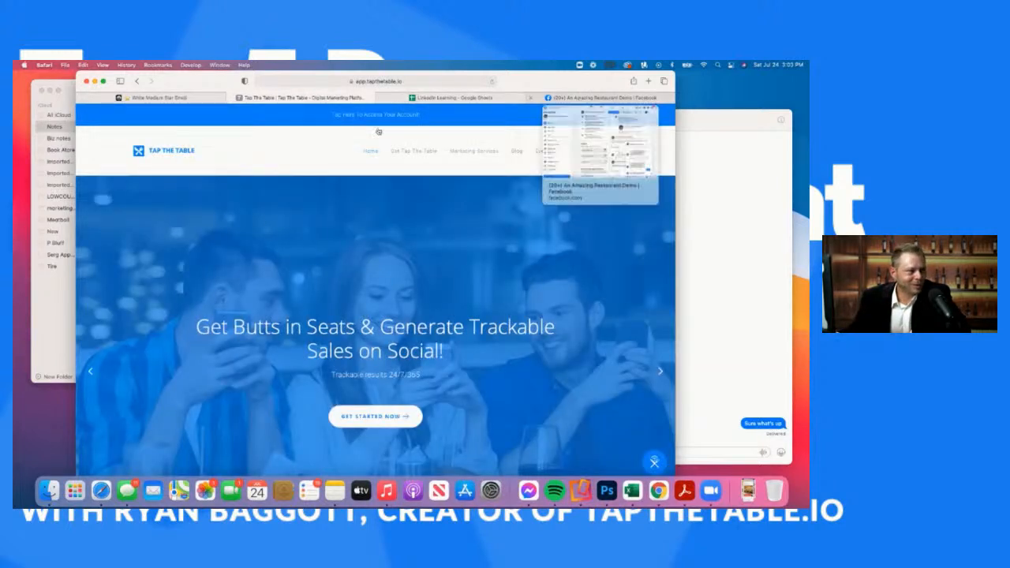
click(357, 116)
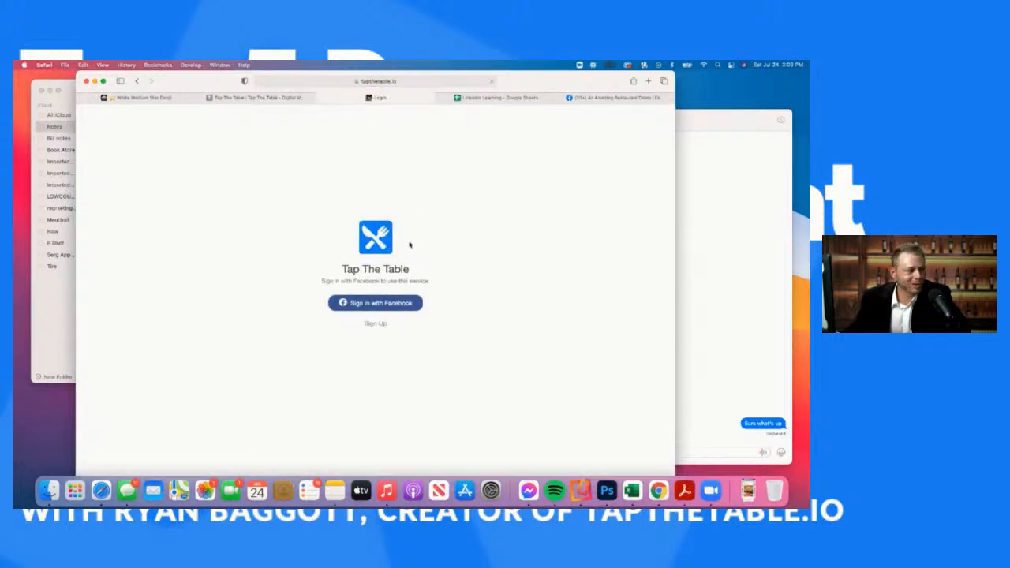
click(407, 303)
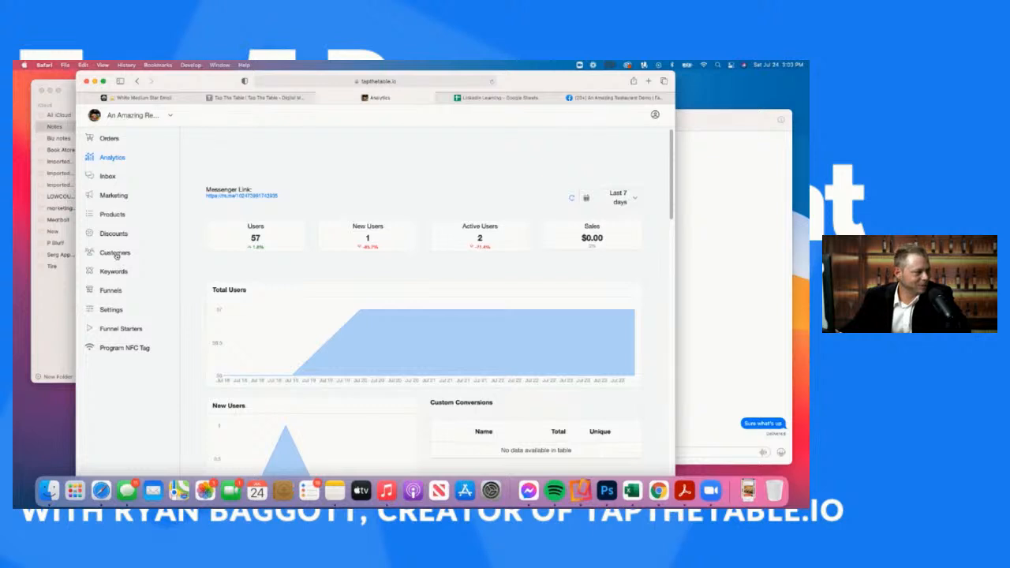
click(115, 253)
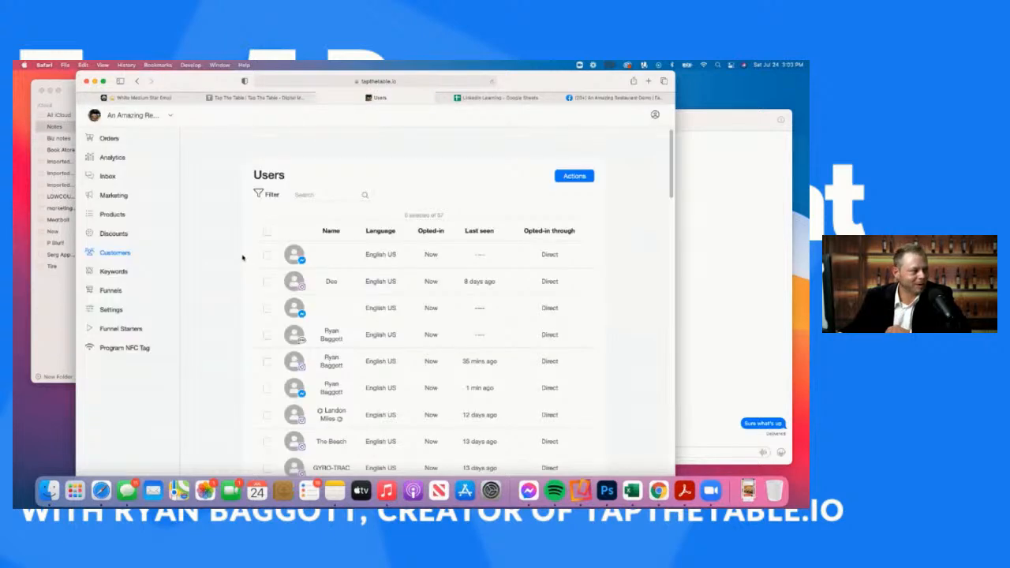
click(330, 389)
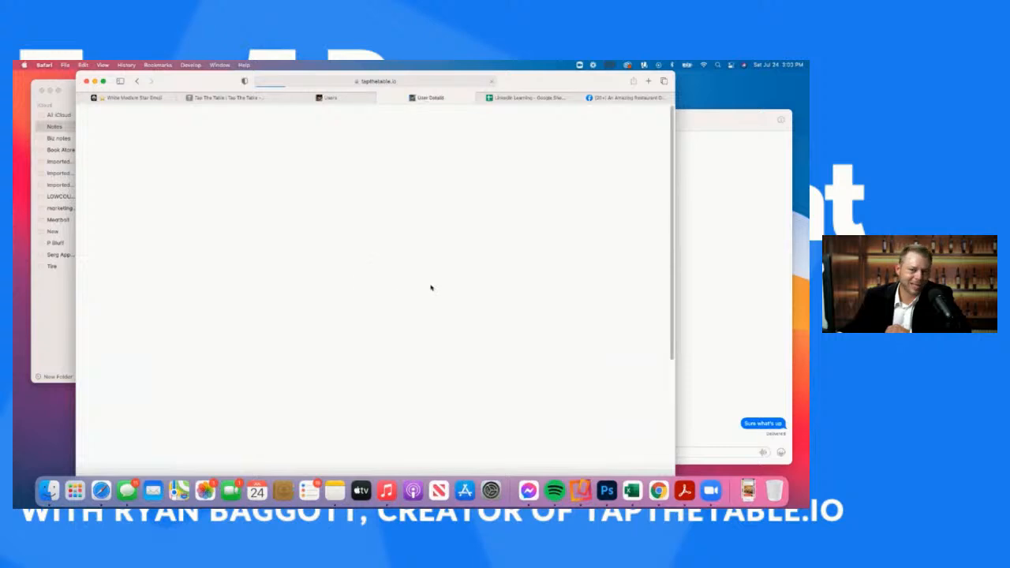